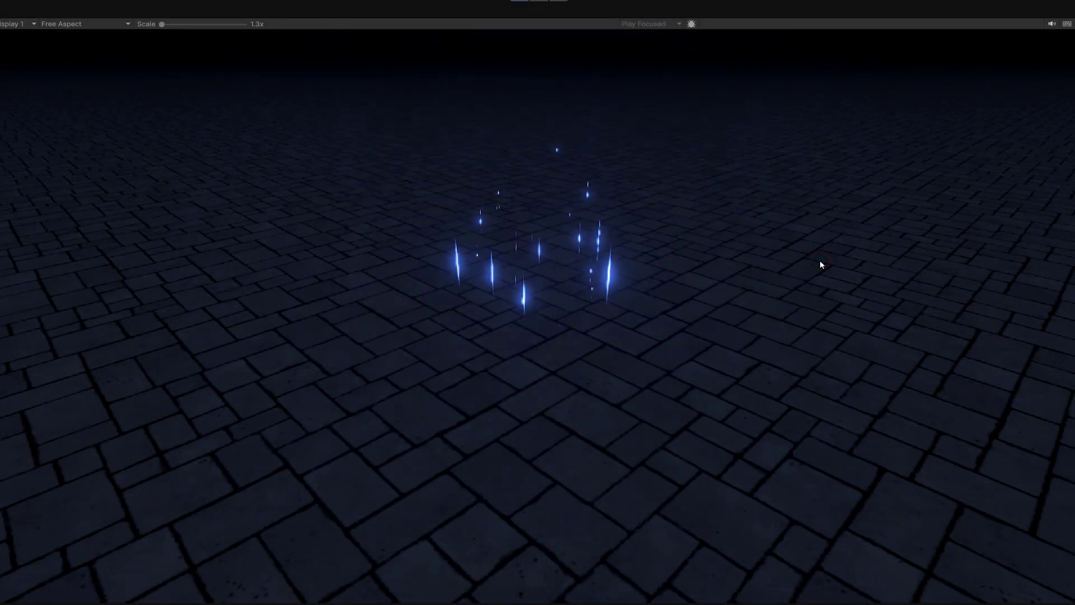
Trigger the blue teleport effect in the running scene to preview it
left_click(815, 252)
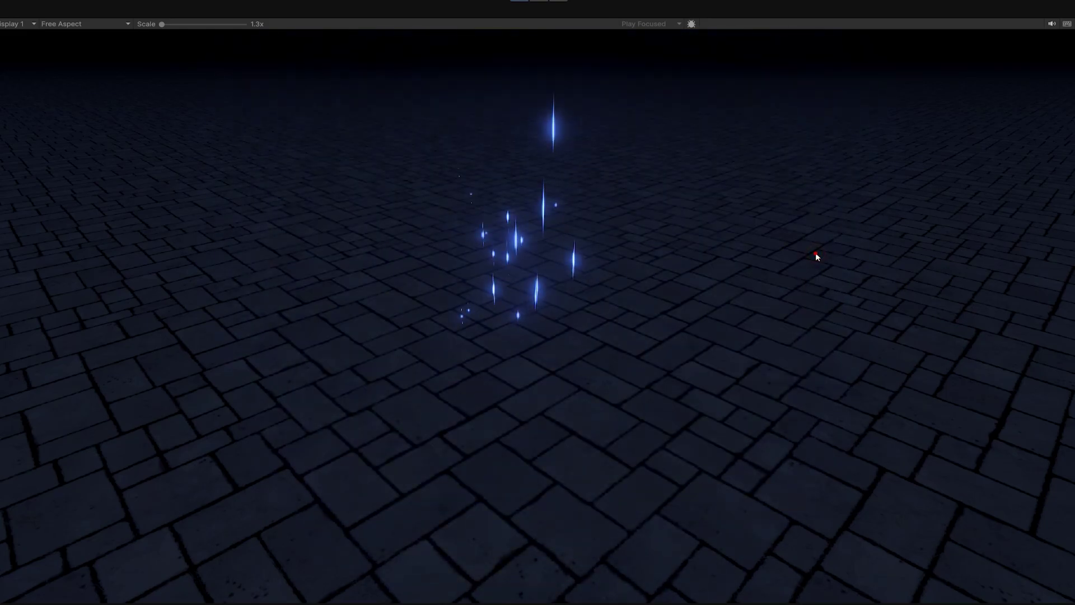
left_click(815, 252)
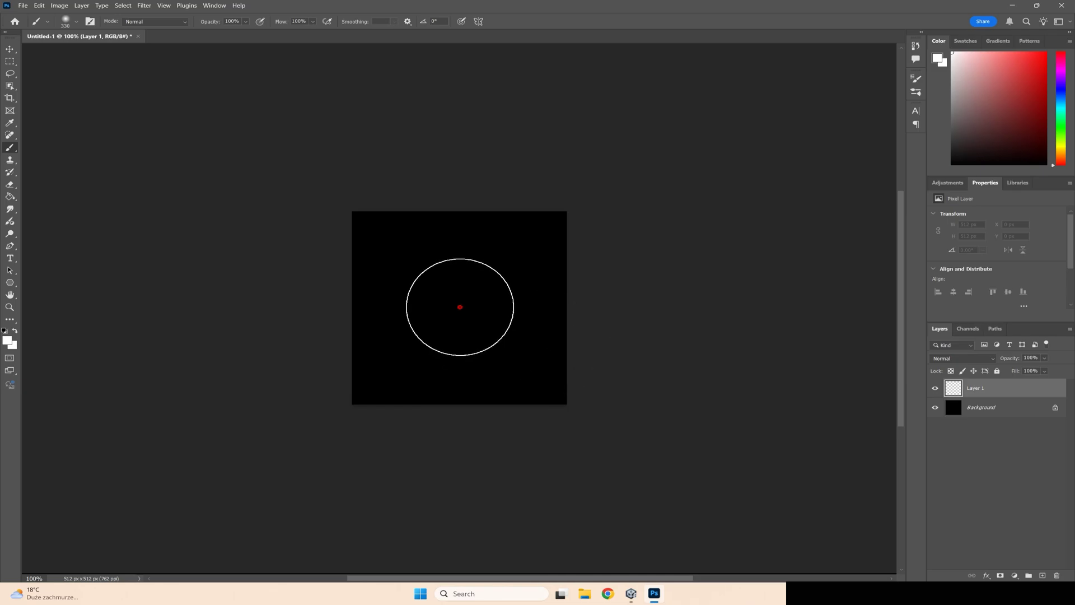
Switch to Photoshop and paint a white glow at the center of Layer 1 with the 330 px brush
left_click(460, 307)
left_click(460, 307)
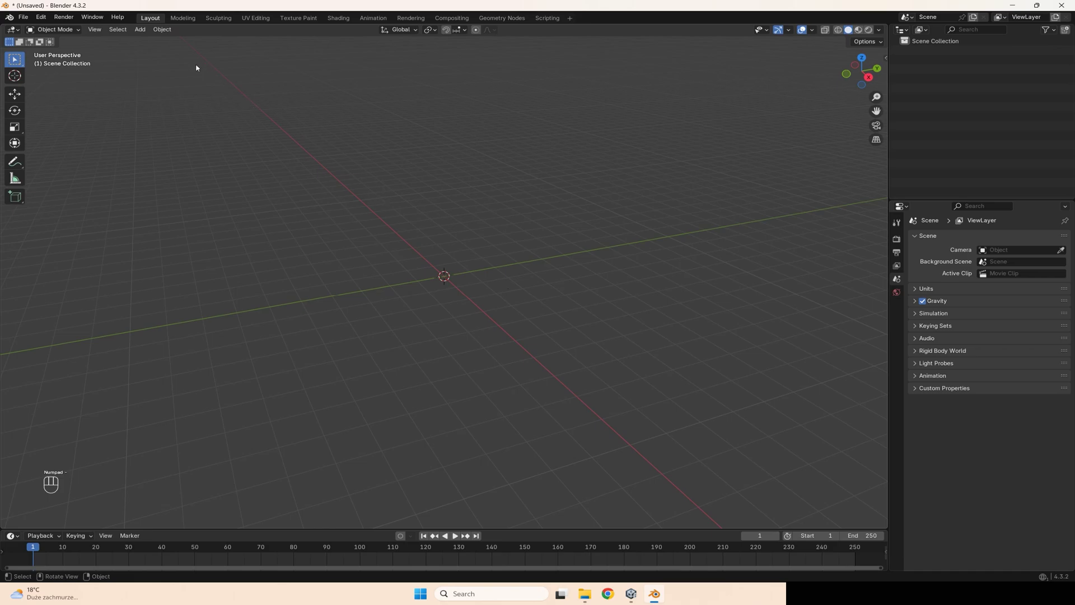
Switch to Blender and add a torus with a minor radius of 0.01 m and 3 minor segments
left_click(141, 29)
mouse_move(152, 39)
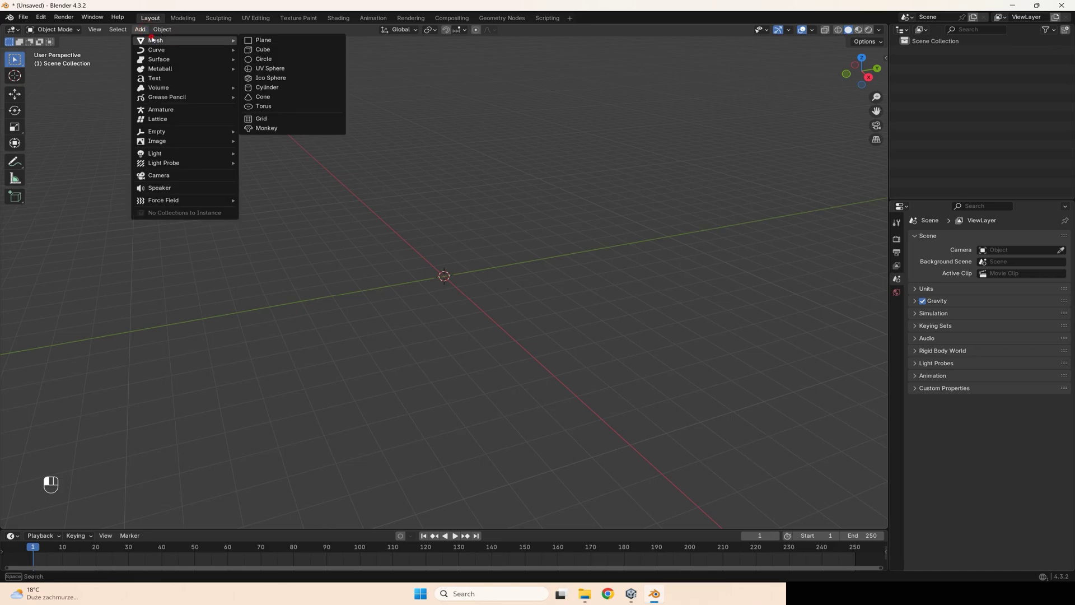
left_click(263, 106)
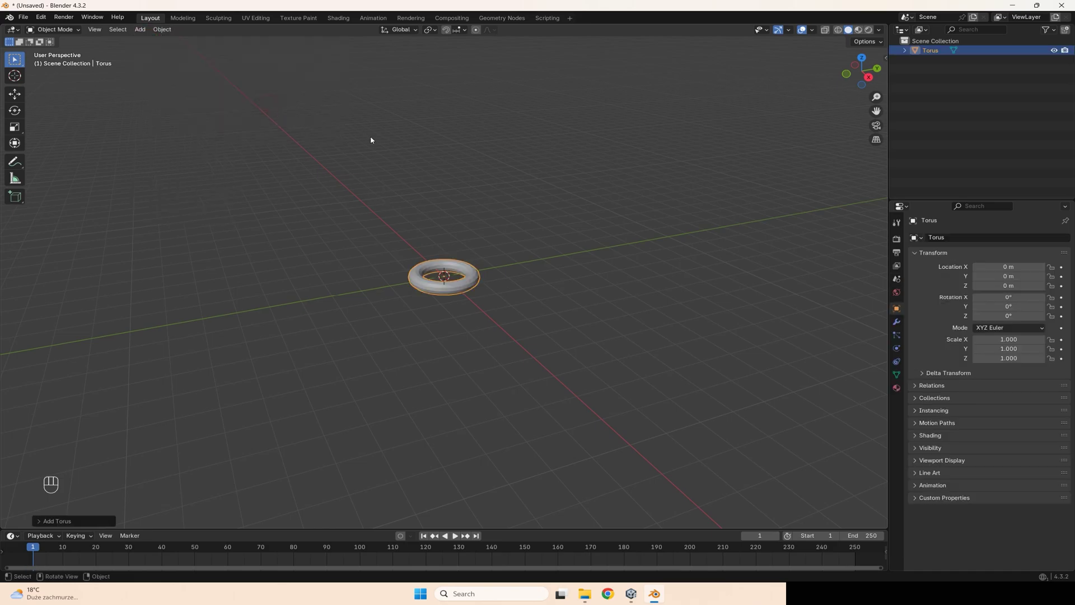
left_click(80, 524)
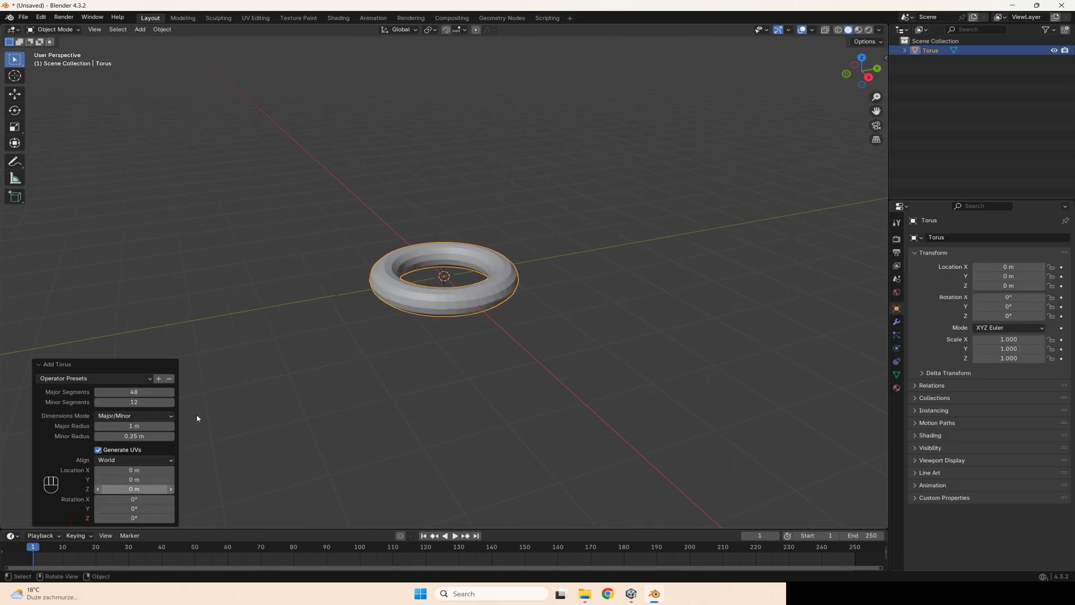
left_click(137, 436)
type("0.01")
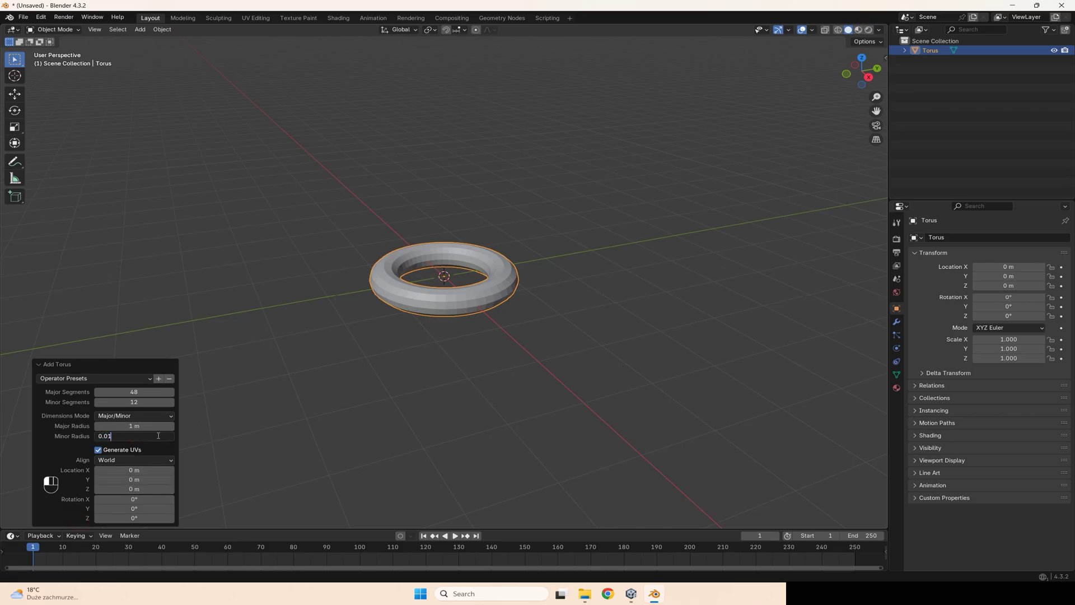
key("Return")
left_click_drag(141, 402, 95, 402)
scroll(391, 298, "up", 8)
Start an FBX export of the torus with FBX Units Scale scaling, Apply Transform enabled and Face smoothing
left_click(23, 16)
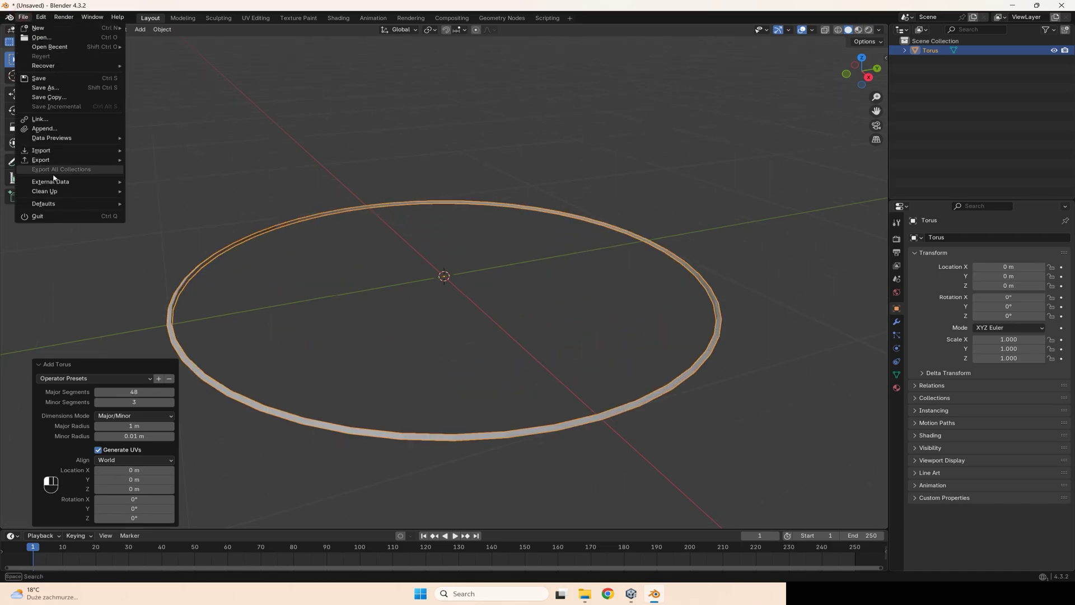
mouse_move(45, 161)
left_click(158, 246)
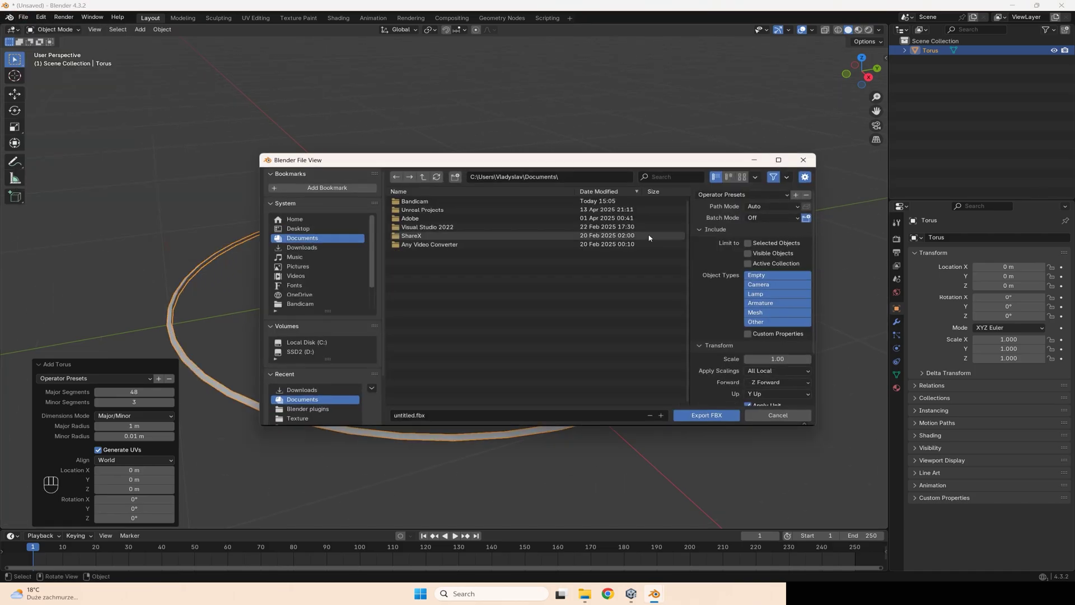
left_click(761, 371)
left_click(769, 392)
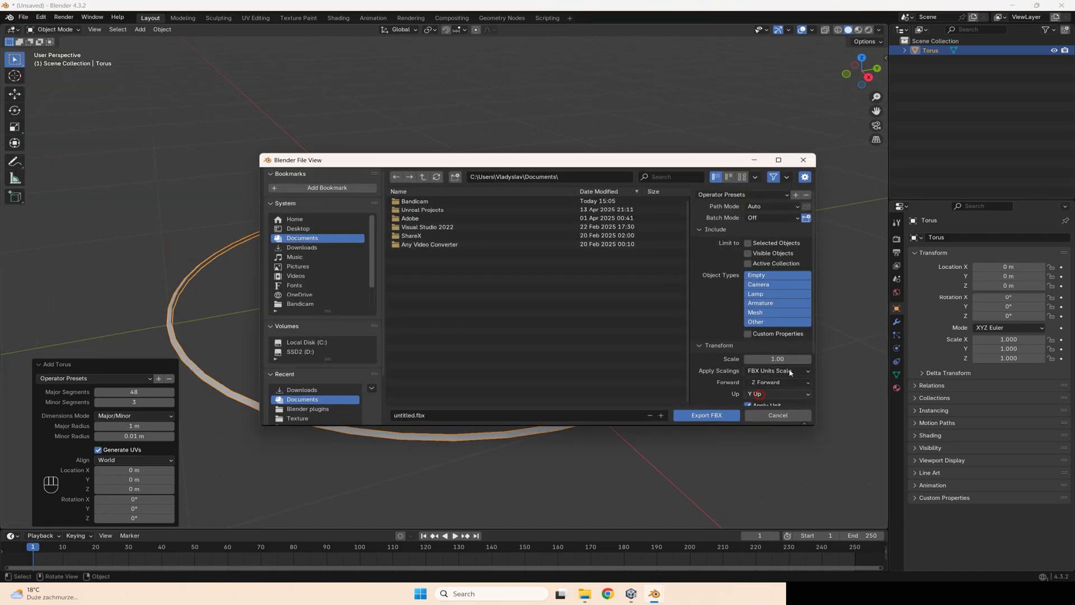
scroll(759, 373, "down", 3)
left_click(703, 378)
scroll(723, 380, "down", 2)
left_click(762, 354)
left_click(760, 374)
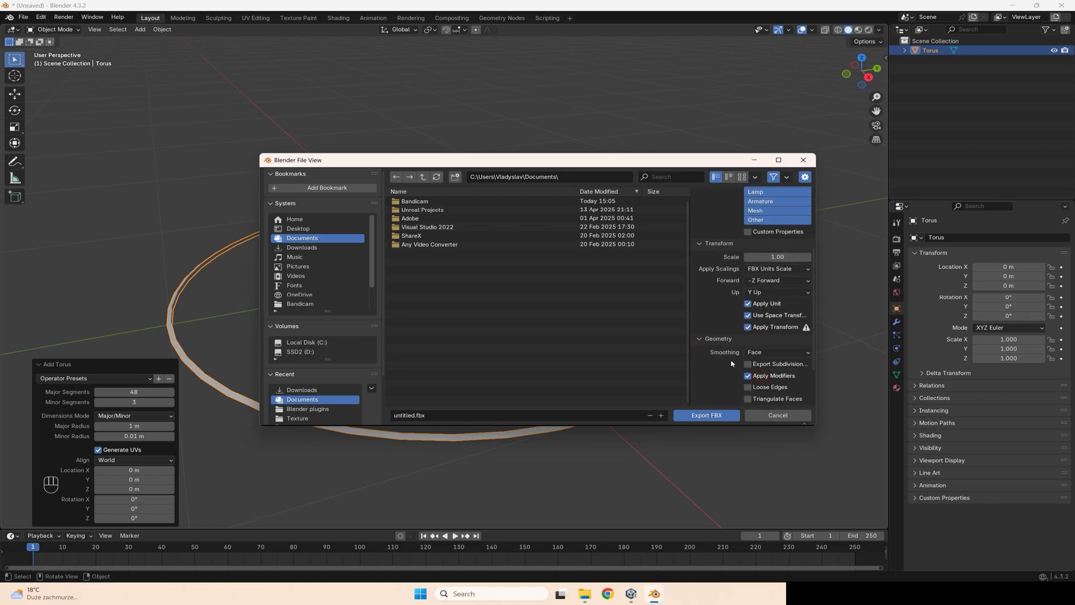
Exclude leaf bones and animation from the FBX export
scroll(732, 369, "down", 3)
left_click(731, 386)
scroll(734, 385, "down", 3)
left_click(747, 387)
Name the file Torus and export the FBX to the Downloads folder
left_click(404, 415)
left_click(404, 415)
double_click(404, 416)
type("Torus")
key("Return")
left_click(303, 248)
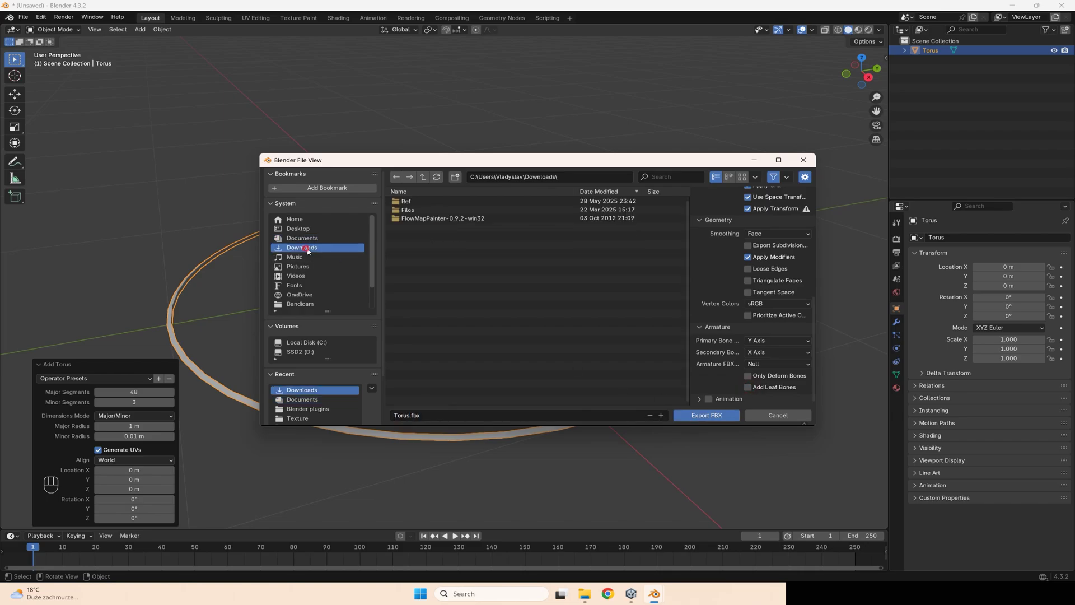
left_click(707, 415)
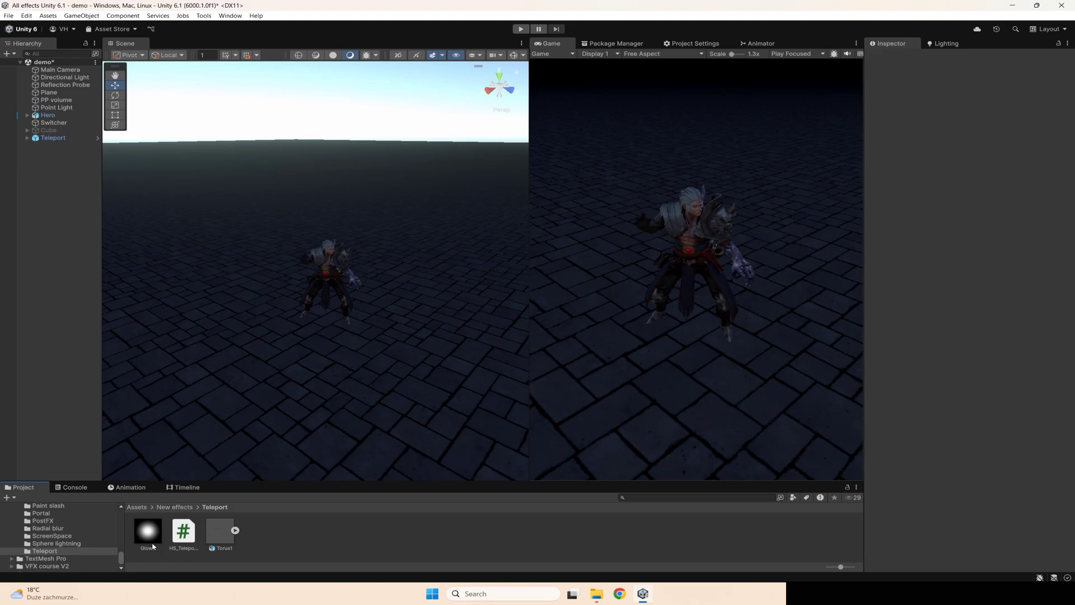
Switch to Unity and create a URP Unlit Shader Graph named Particles in the Teleport folder
right_click(274, 535)
mouse_move(283, 299)
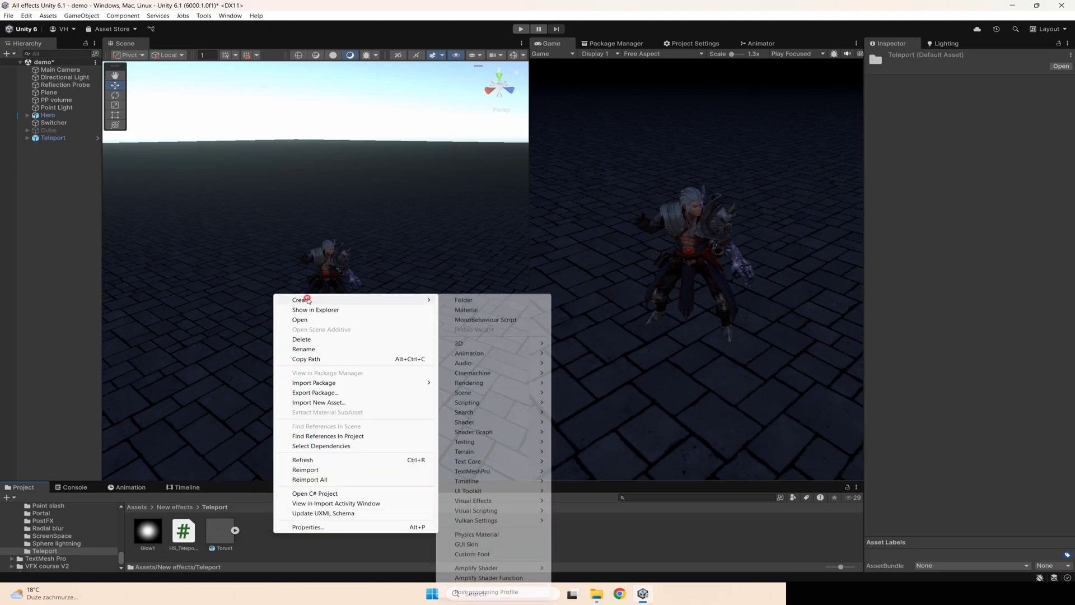
mouse_move(484, 431)
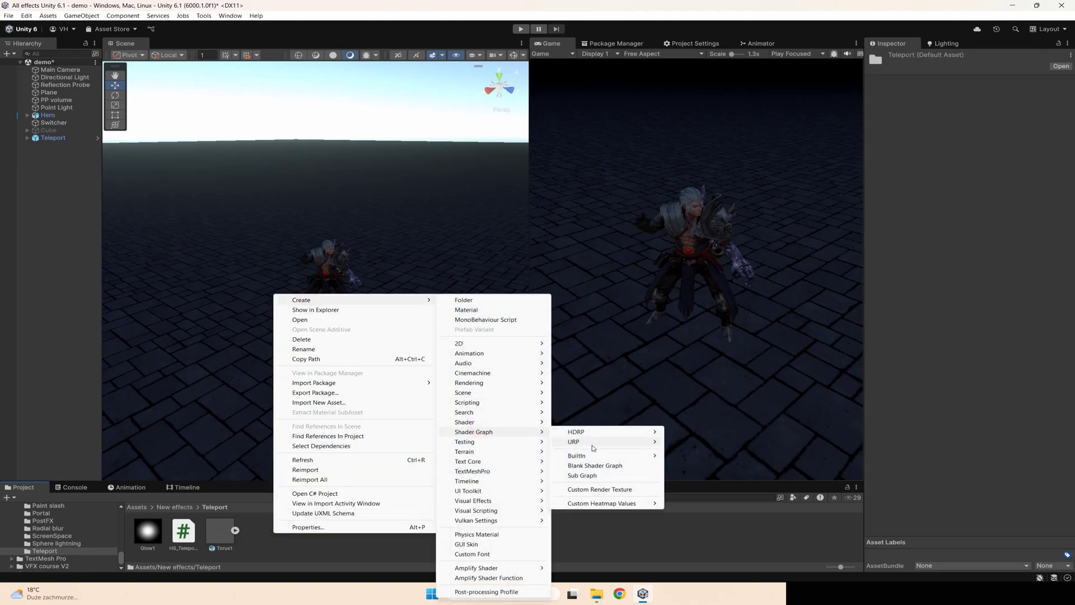
mouse_move(590, 454)
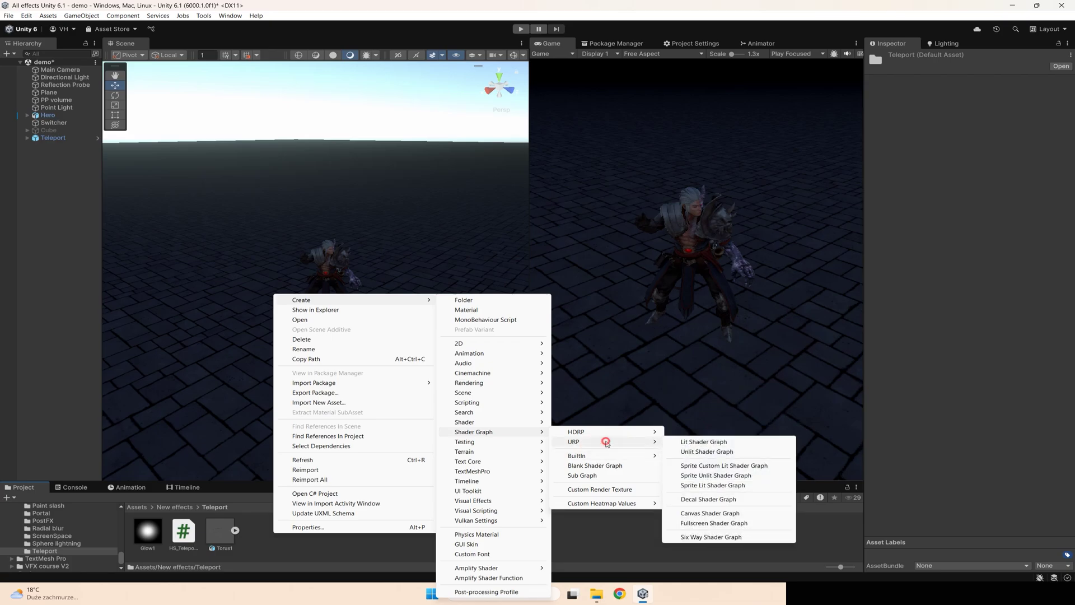
left_click(701, 451)
type("Particles")
key("Return")
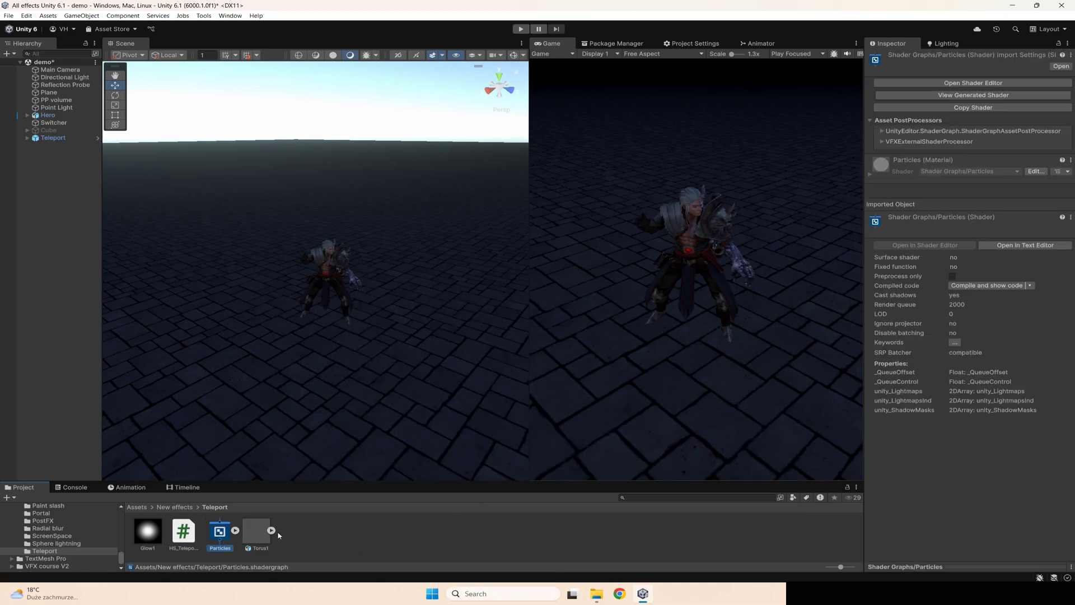
Open the Particles graph in the shader editor and set its surface type to Transparent
left_click(963, 83)
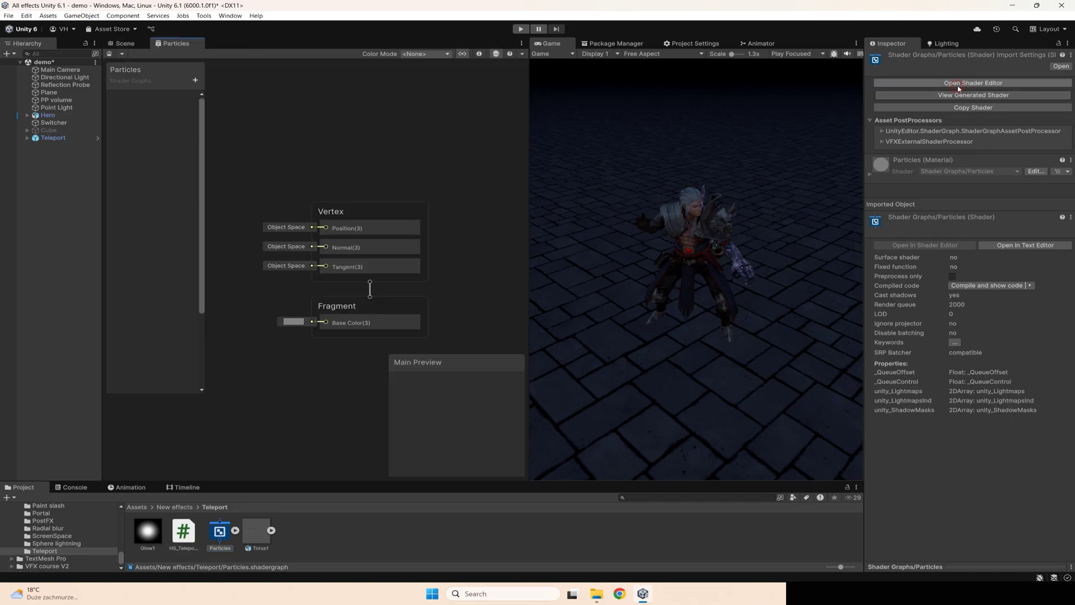
left_click(479, 54)
scroll(459, 126, "down", 1)
left_click(442, 152)
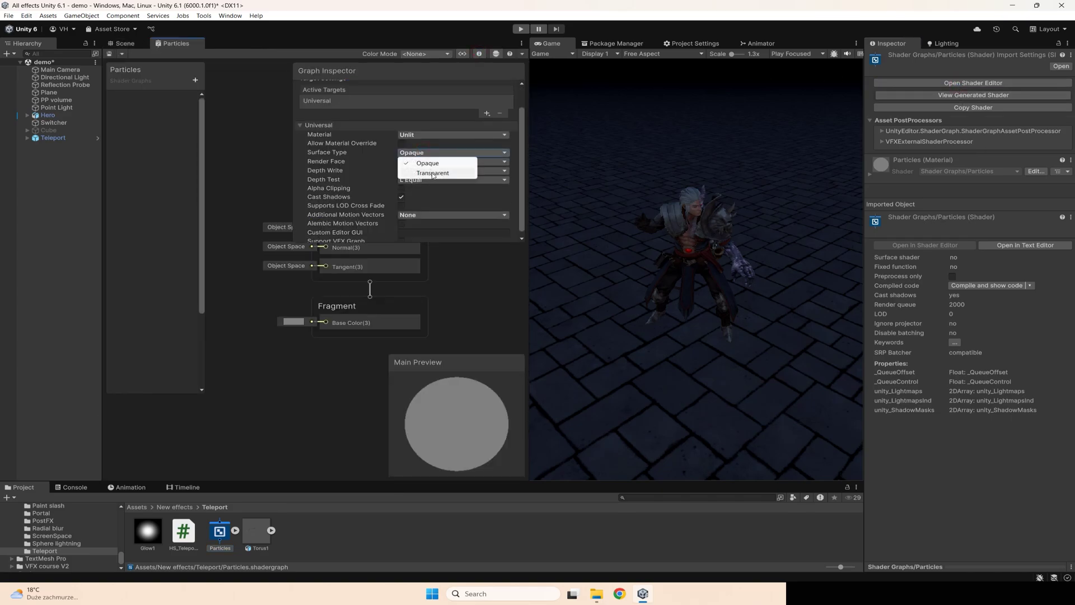
left_click(432, 173)
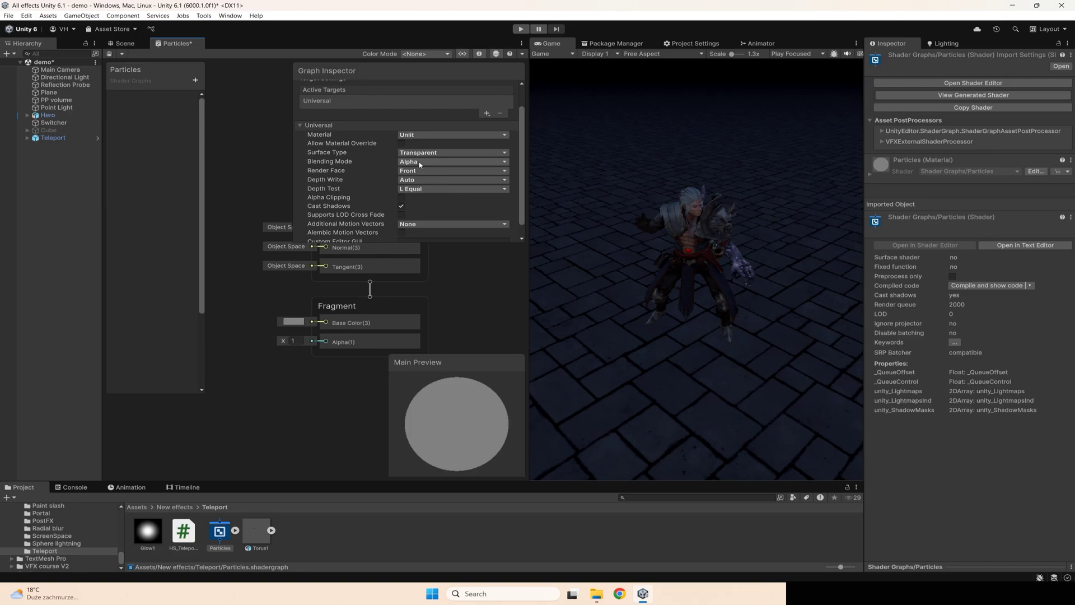
Keep the blending mode at Alpha and set the graph's render face to Both
left_click(420, 162)
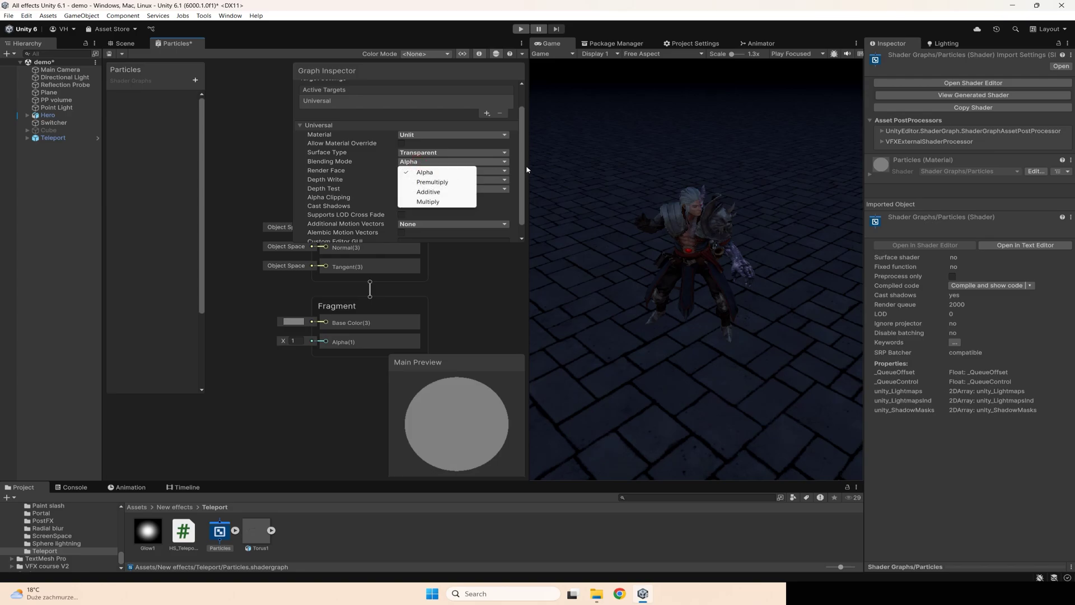
left_click(419, 169)
scroll(420, 169, "down", 1)
left_click(419, 164)
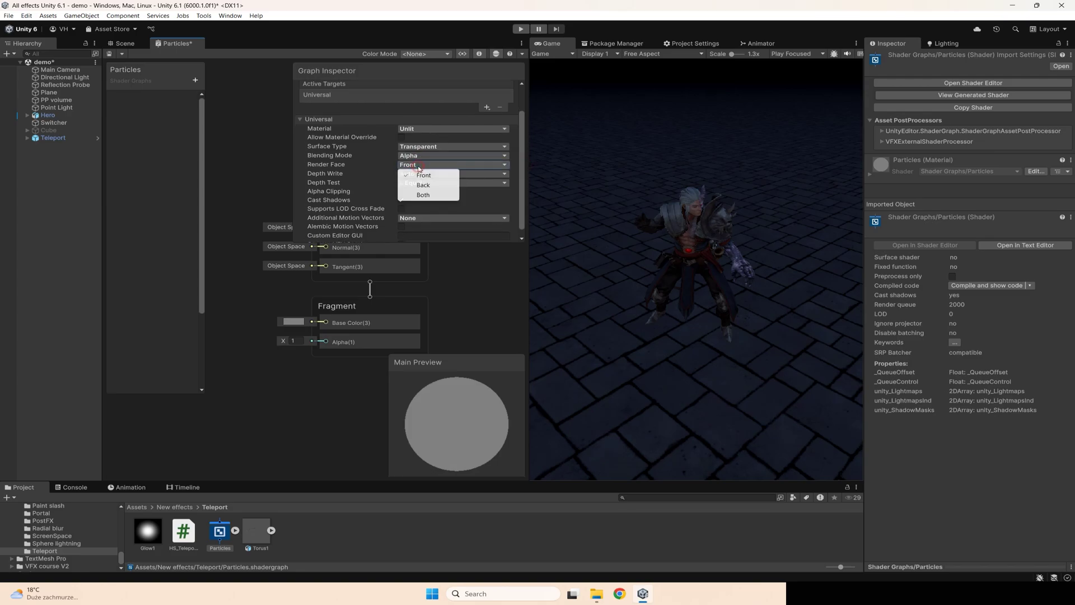
left_click(427, 193)
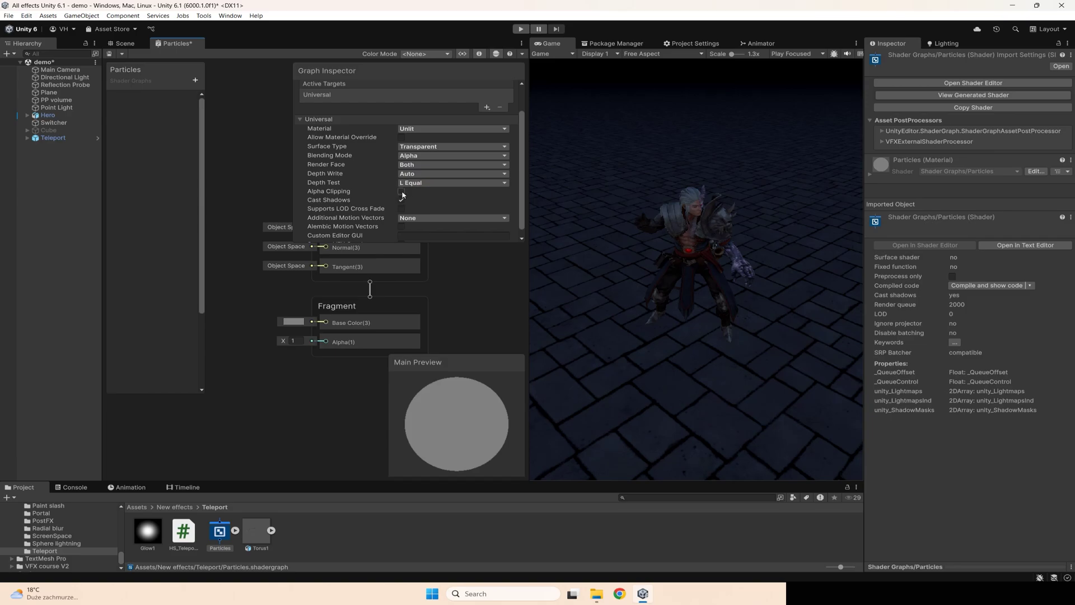
Enable alpha clipping and set the Alpha Clip Threshold to 0.01
left_click(401, 191)
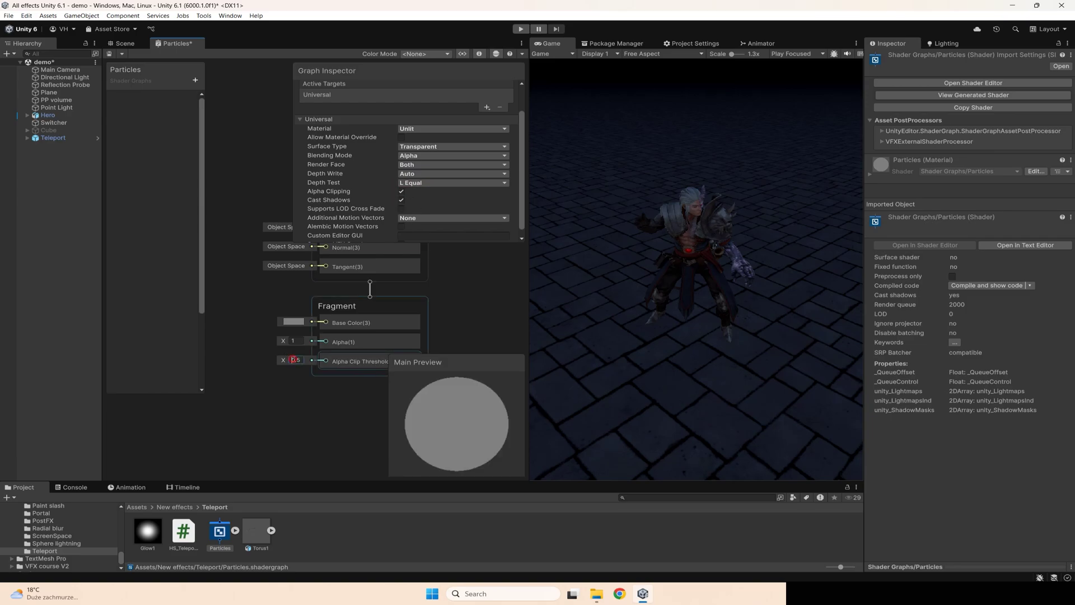
type("0.01")
left_click(307, 378)
Turn off alpha clipping and shadow casting, and enable VFX Graph support for the shader
left_click(401, 192)
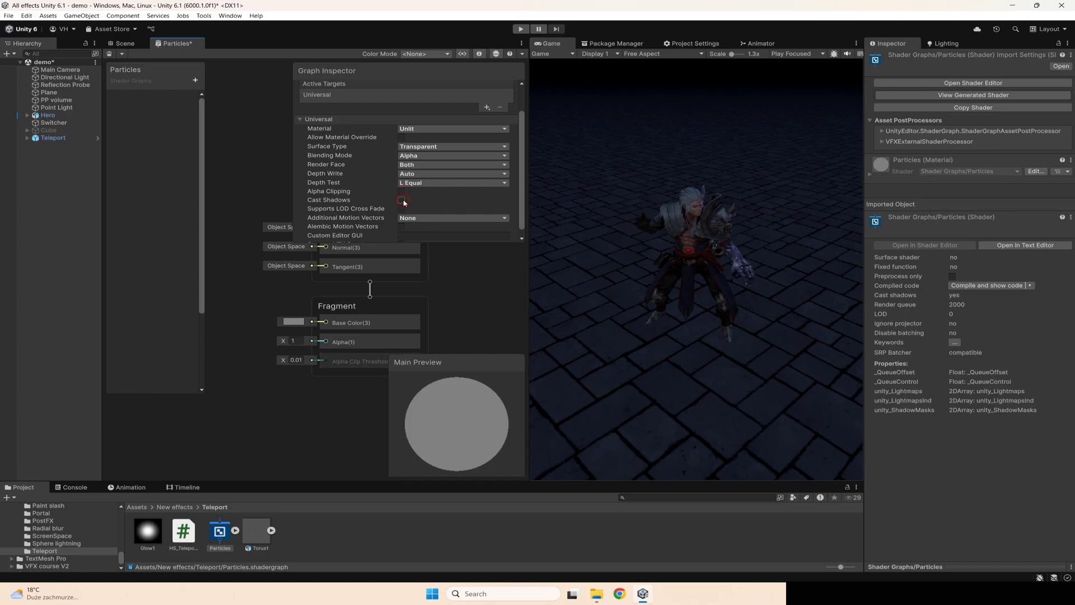
scroll(404, 202, "down", 1)
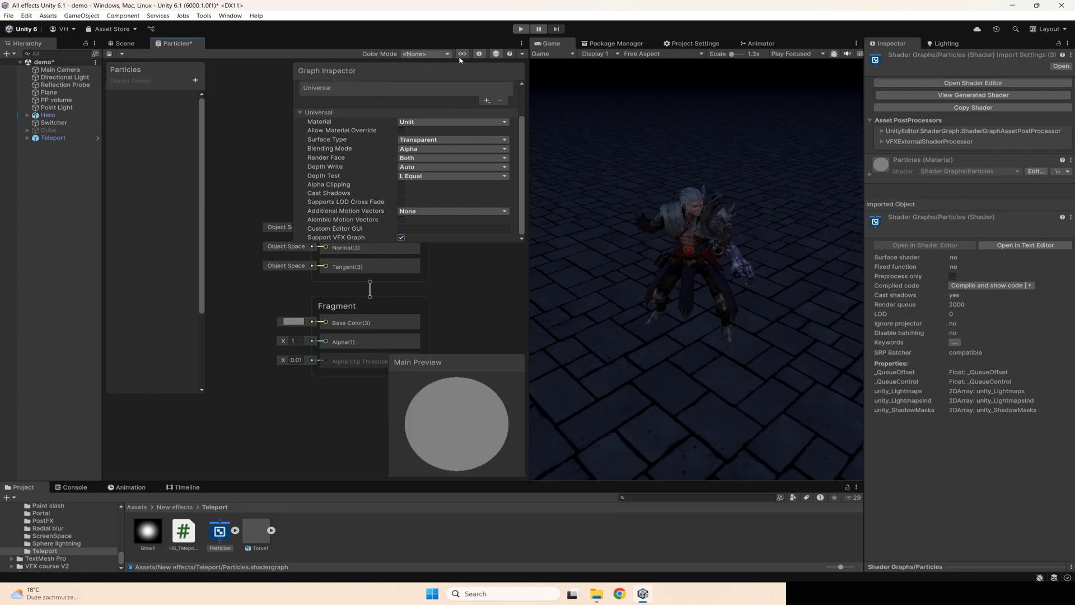
Add a Texture 2D property named MainTex to the graph with Use Tiling and Offset enabled
left_click(194, 80)
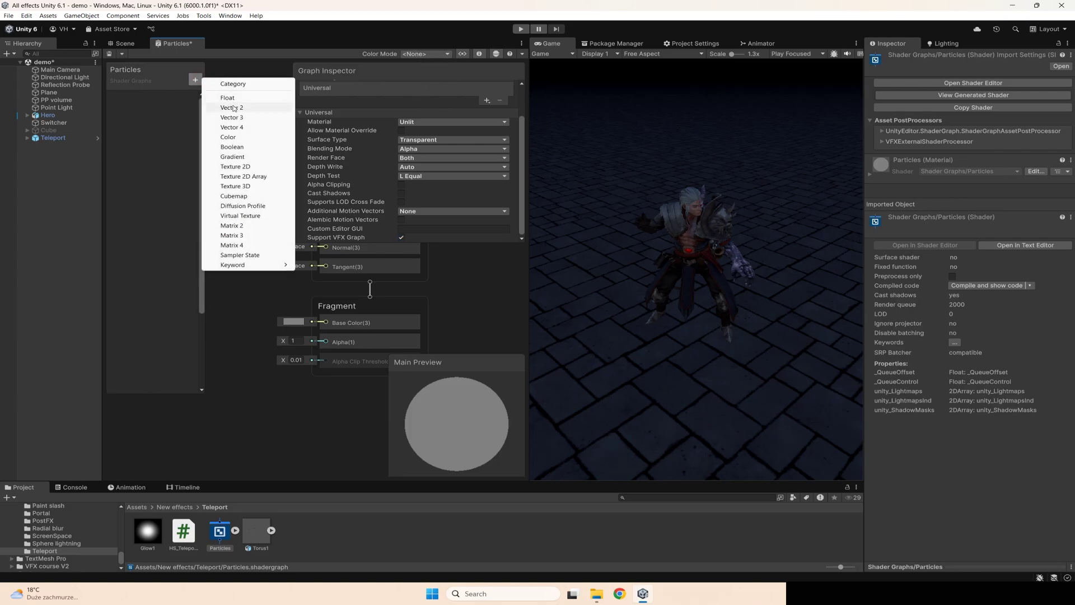
left_click(244, 167)
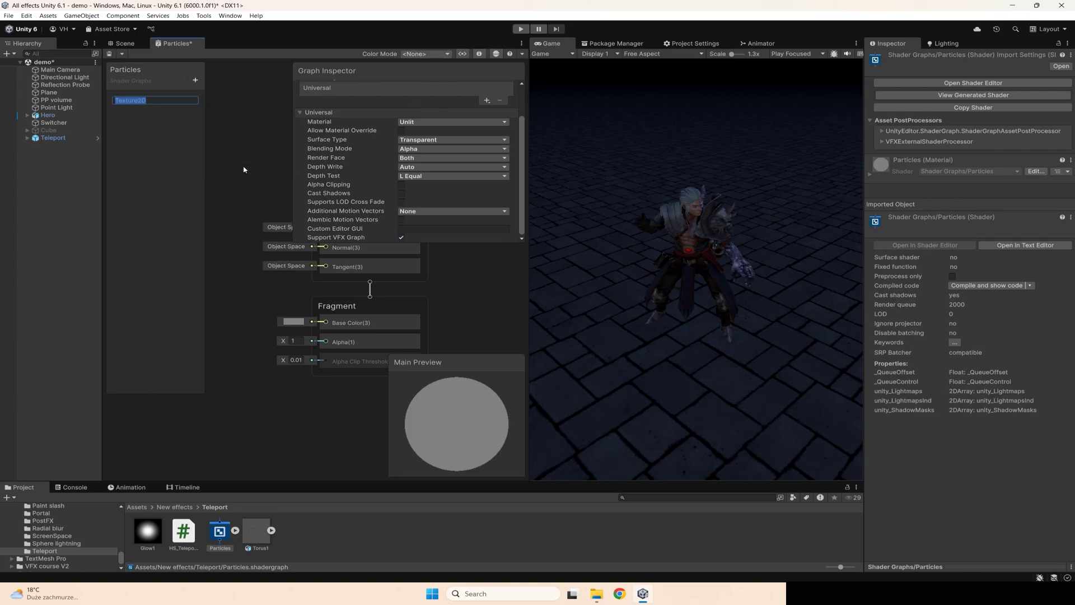
type("MainTex")
key("Return")
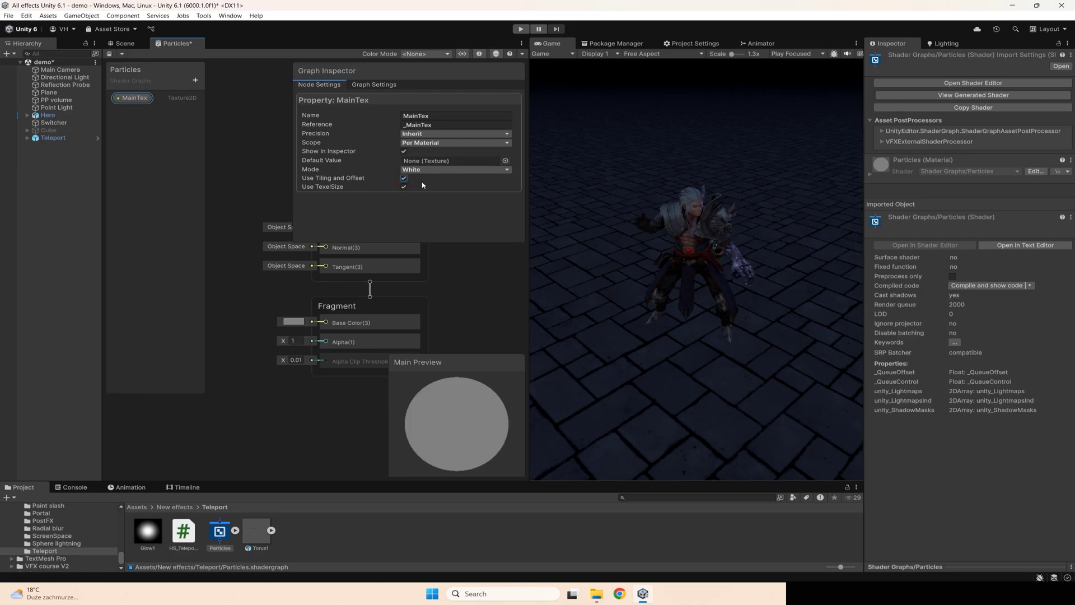
Add a Float property named Emission to the shader graph
left_click(195, 80)
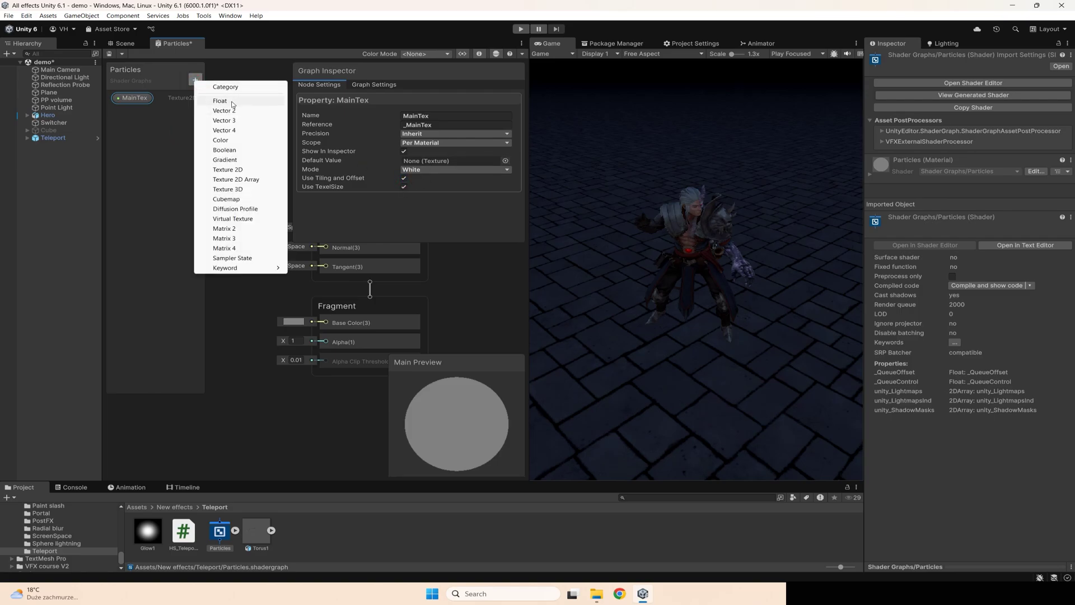
left_click(230, 102)
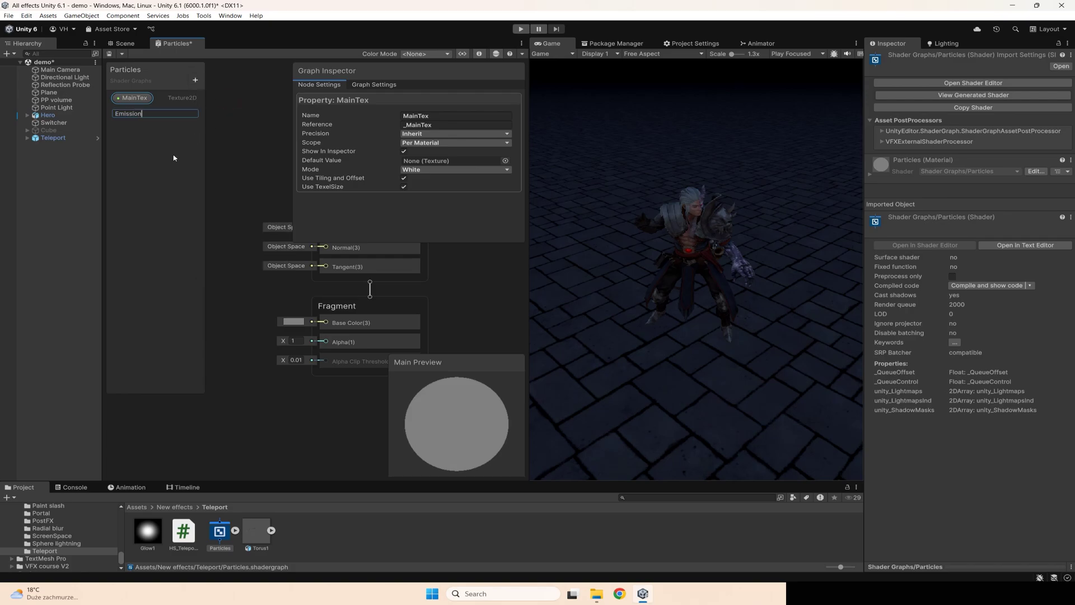
key("Return")
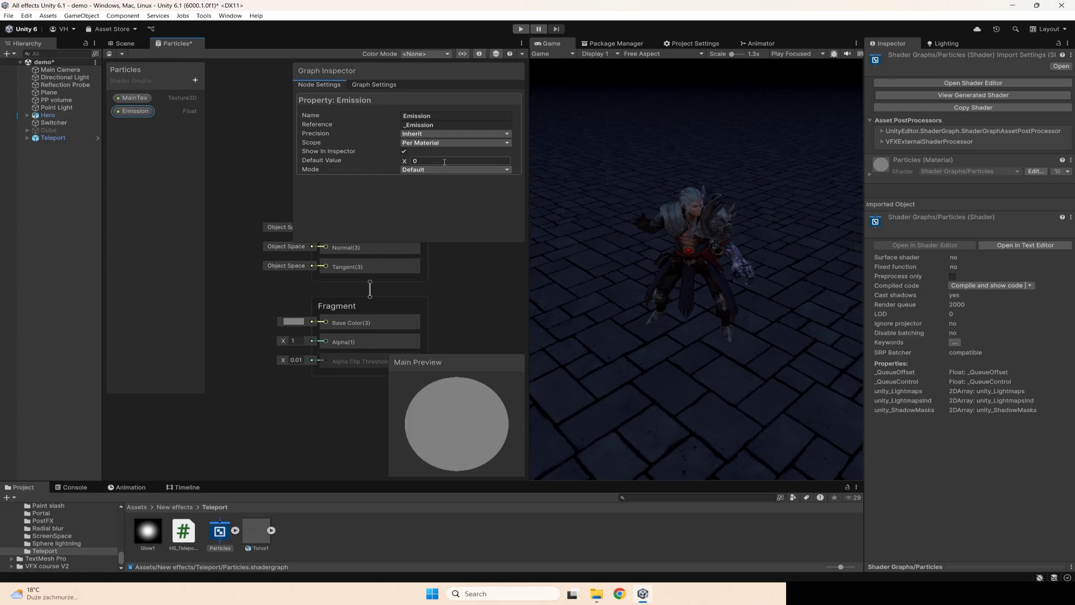
left_click(127, 162)
Hide the Graph Inspector and the Main Preview to free up the graph workspace
left_click(479, 54)
middle_click_drag(322, 163, 494, 166)
scroll(400, 168, "down", 5)
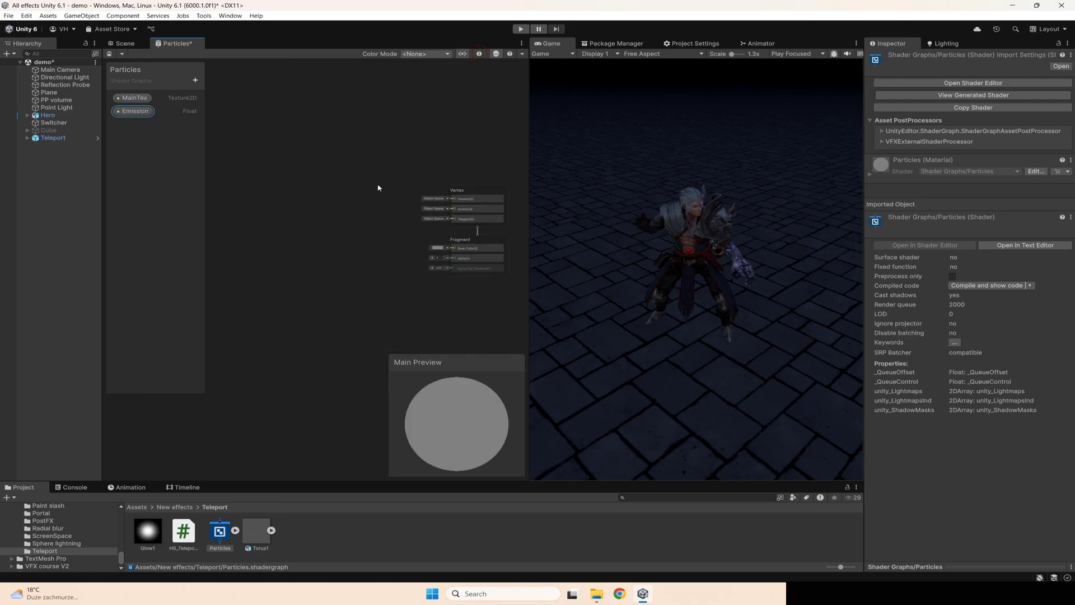
left_click(497, 54)
Place the MainTex and Emission properties in the graph and connect MainTex to a new Sample Texture 2D node
left_click_drag(135, 98, 305, 201)
left_click_drag(134, 116, 283, 273)
mouse_move(310, 204)
left_mouse_down()
mouse_move(241, 210)
mouse_move(321, 211)
left_mouse_up()
type("samp")
left_click(386, 250)
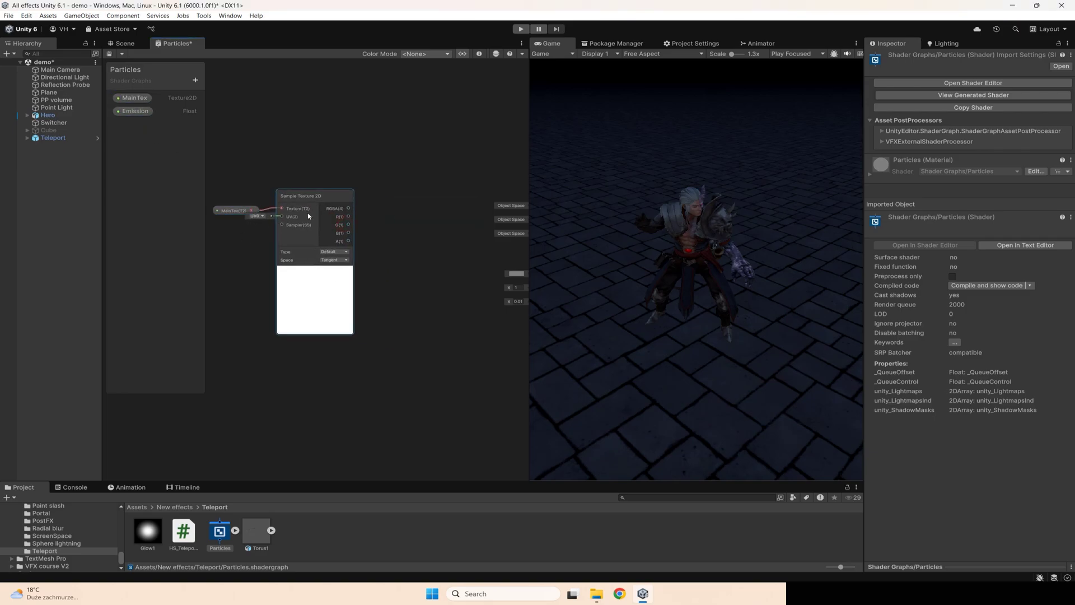
Rearrange the nodes so that MainTex and Sample Texture 2D sit above the Emission node
left_click_drag(229, 175, 322, 240)
left_click_drag(297, 193, 279, 101)
left_click_drag(305, 278, 308, 261)
Add a Multiply node and connect the sampled texture's RGBA to input A and Emission to input B
middle_click_drag(374, 235, 384, 285)
key("space")
type("multiply")
left_click(444, 233)
left_click_drag(341, 168, 418, 256)
left_click_drag(334, 309, 422, 267)
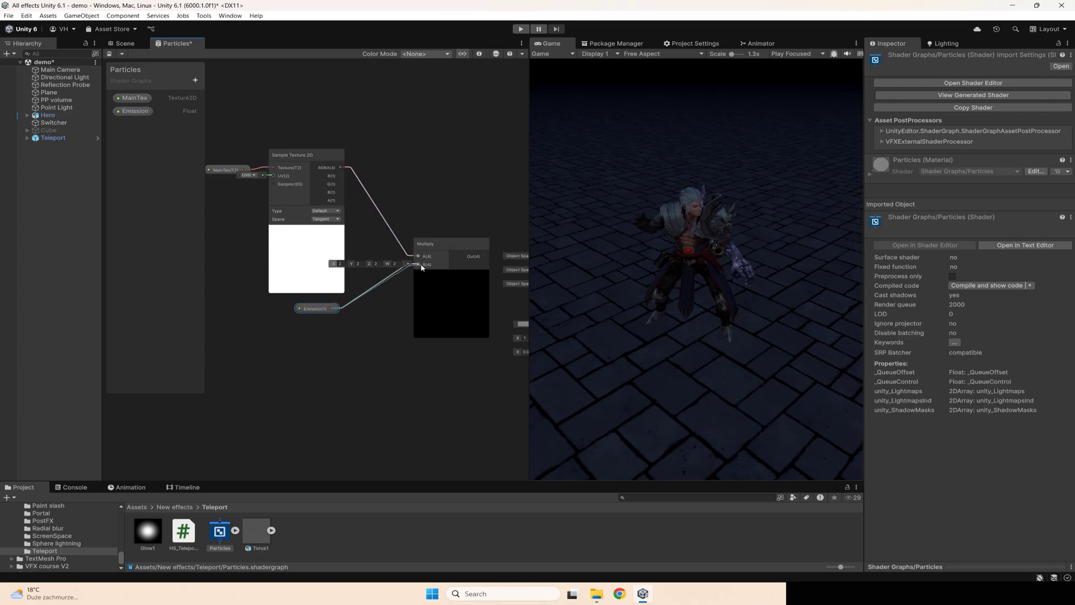
Collapse the Multiply node's preview and move the node closer to Sample Texture 2D
scroll(420, 269, "down", 4)
left_click_drag(315, 216, 426, 293)
left_click_drag(290, 201, 433, 308)
left_click_drag(430, 270, 377, 268)
Add a Vertex Color node and place it below the Emission property node
left_click(363, 303)
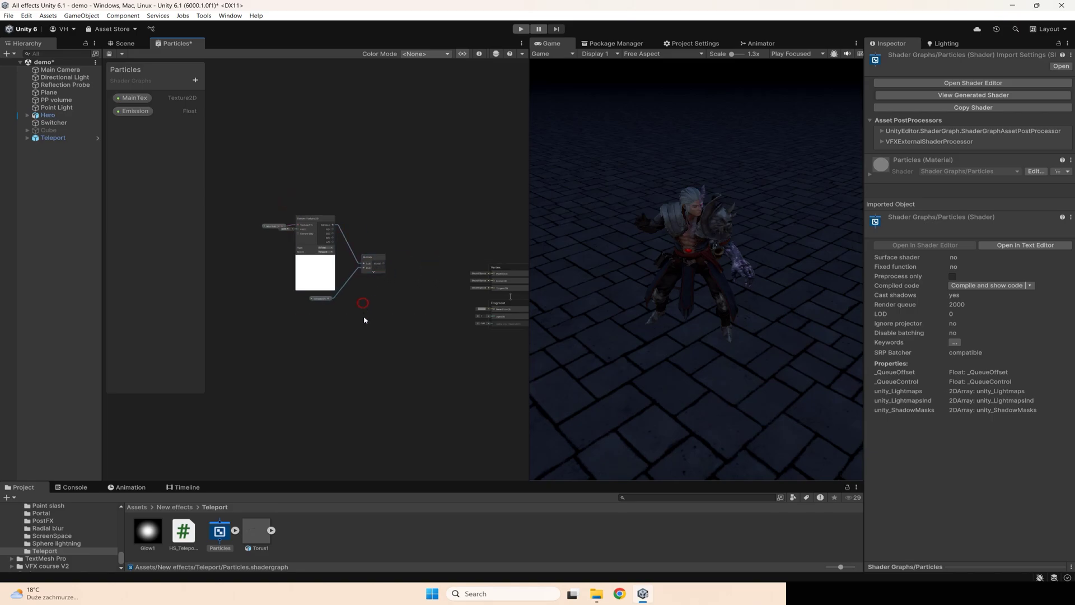
key("space")
type("ver")
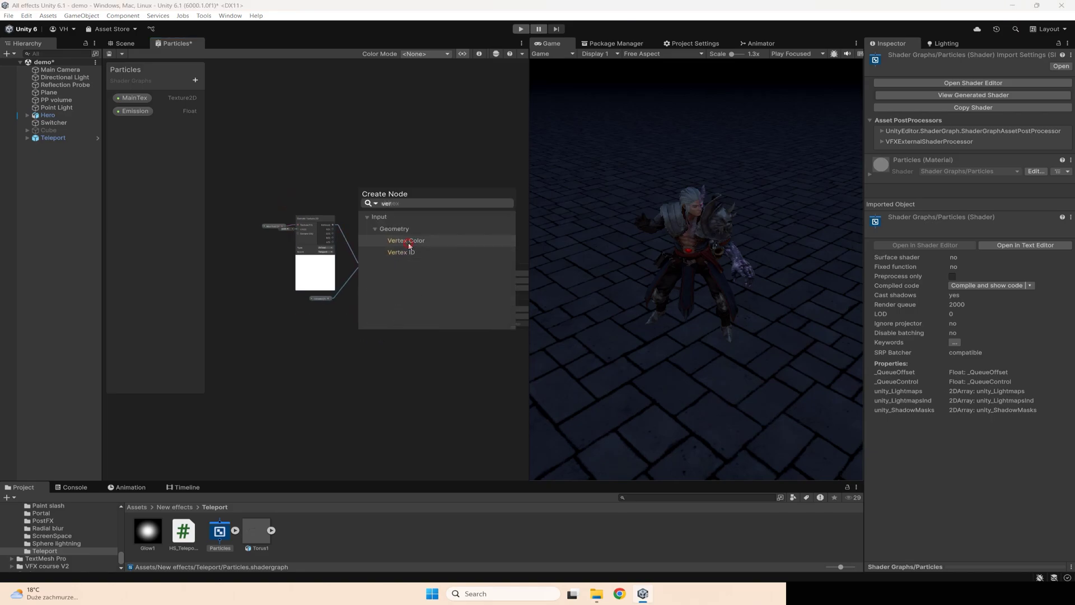
left_click(409, 245)
scroll(376, 355, "up", 3)
left_click(383, 374)
left_click_drag(354, 356, 381, 234)
Duplicate the Multiply node and feed the copy with the first Multiply's output in A and Vertex Color in B
left_click(385, 192)
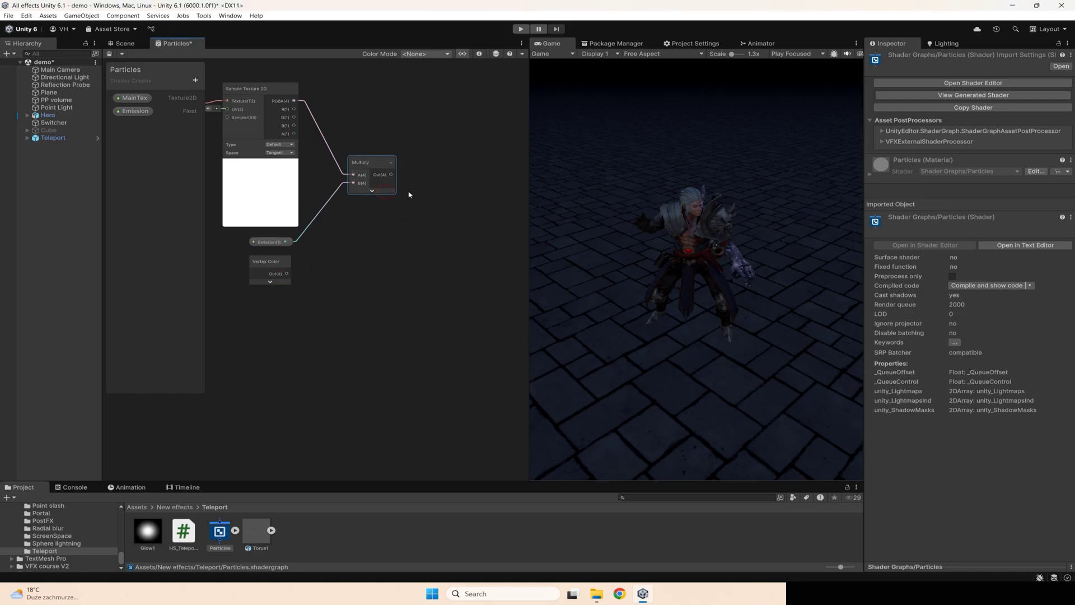
key("ctrl+d")
left_click_drag(391, 174, 425, 222)
left_click_drag(287, 273, 420, 225)
key("Escape")
left_click_drag(286, 273, 430, 233)
Connect the second Multiply node's output to Base Color in the Fragment block
scroll(343, 295, "down", 4)
middle_click_drag(342, 295, 278, 304)
scroll(384, 278, "up", 5)
left_click_drag(328, 232, 449, 282)
scroll(305, 314, "down", 1)
Add a Split node fed by the Vertex Color output and place it below and beside Vertex Color
middle_click_drag(305, 315, 497, 321)
scroll(347, 315, "down", 1)
scroll(359, 326, "up", 1)
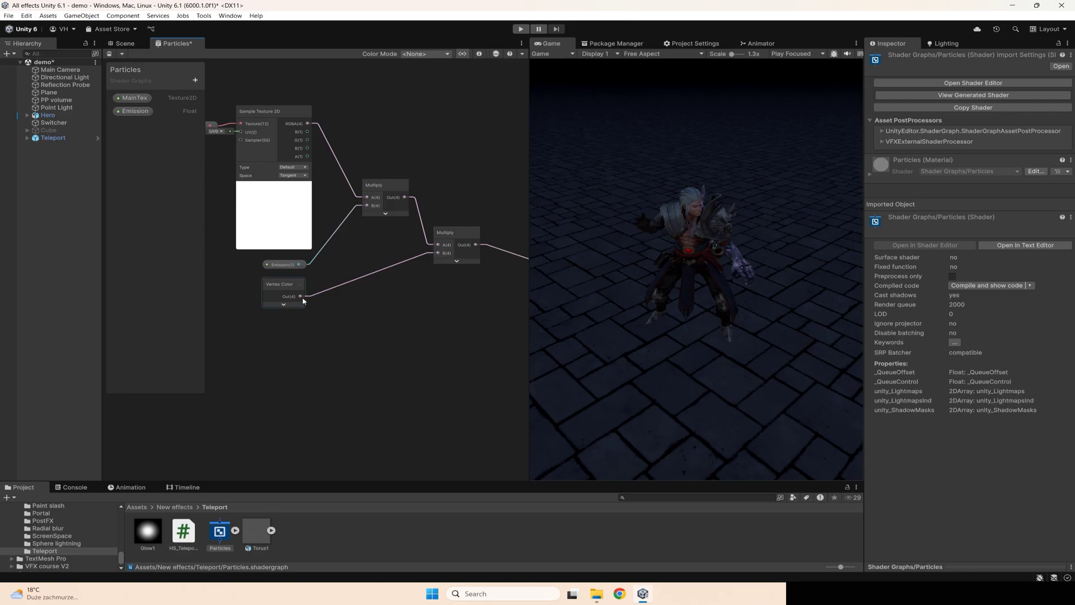
key("space")
type("split")
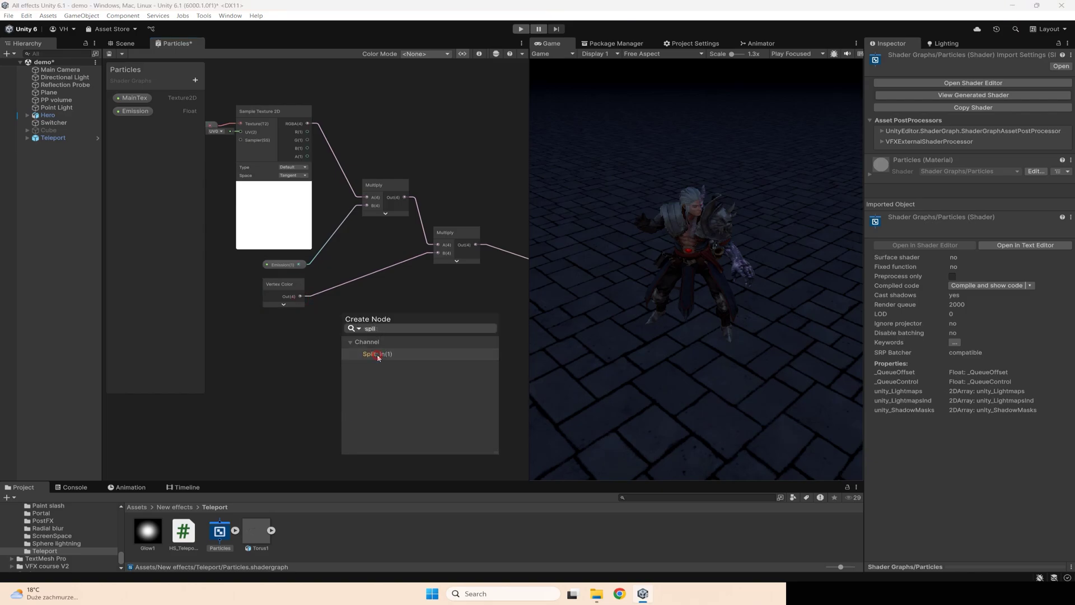
left_click(383, 353)
middle_click_drag(424, 333, 379, 340)
left_click(379, 341)
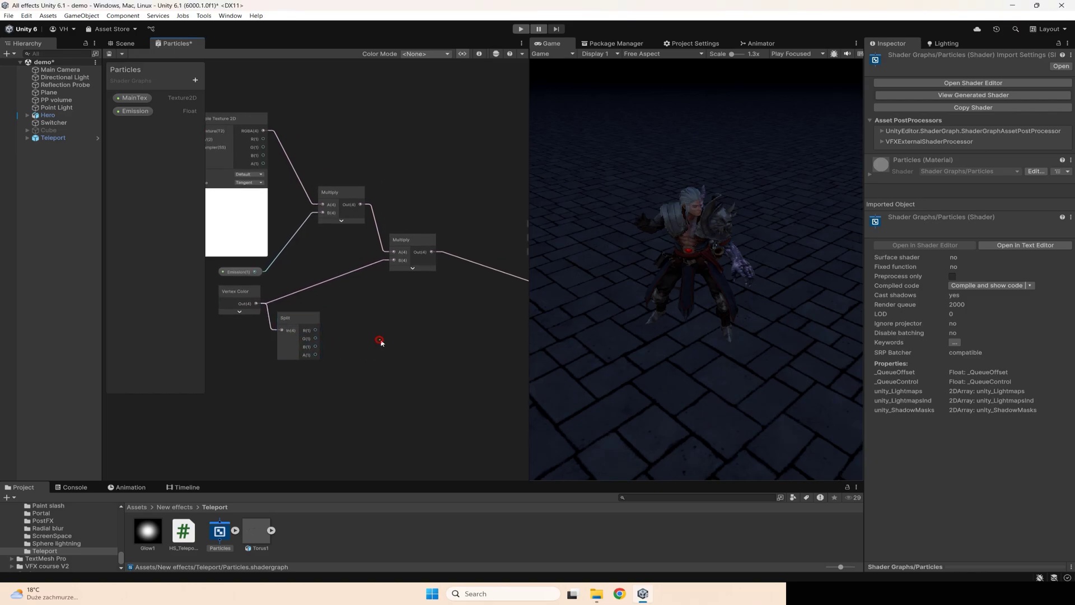
Duplicate the second Multiply node, wiring the sampled texture's A channel to input A and the Split node's A channel to input B
left_click(414, 267)
key("ctrl+d")
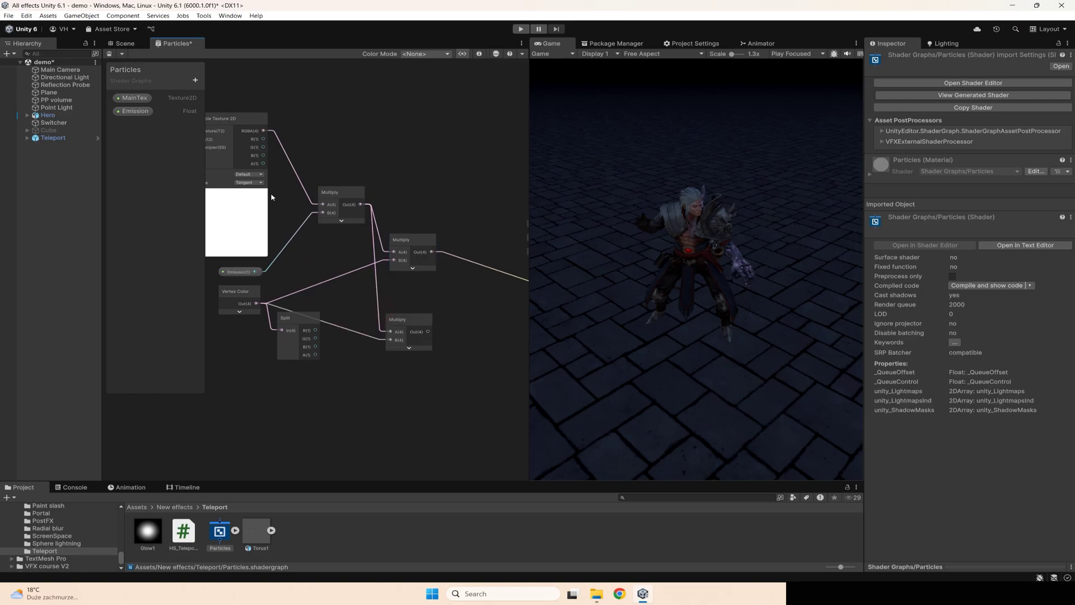
left_click_drag(263, 163, 391, 332)
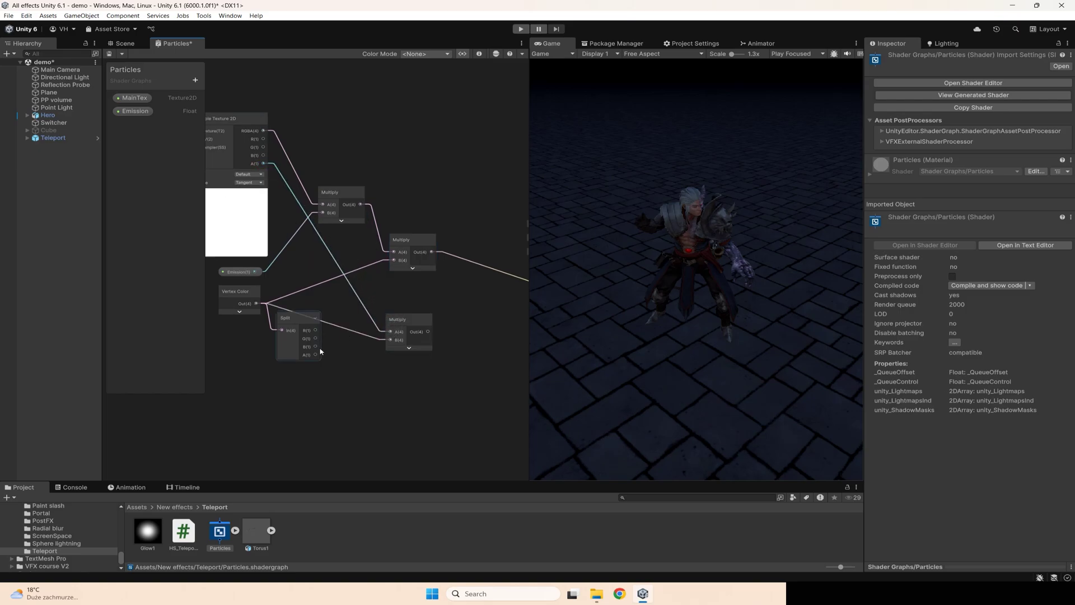
left_click_drag(316, 357, 391, 340)
Connect the alpha Multiply node's output to Alpha in the Fragment block
scroll(439, 379, "down", 1)
middle_click_drag(439, 379, 323, 360)
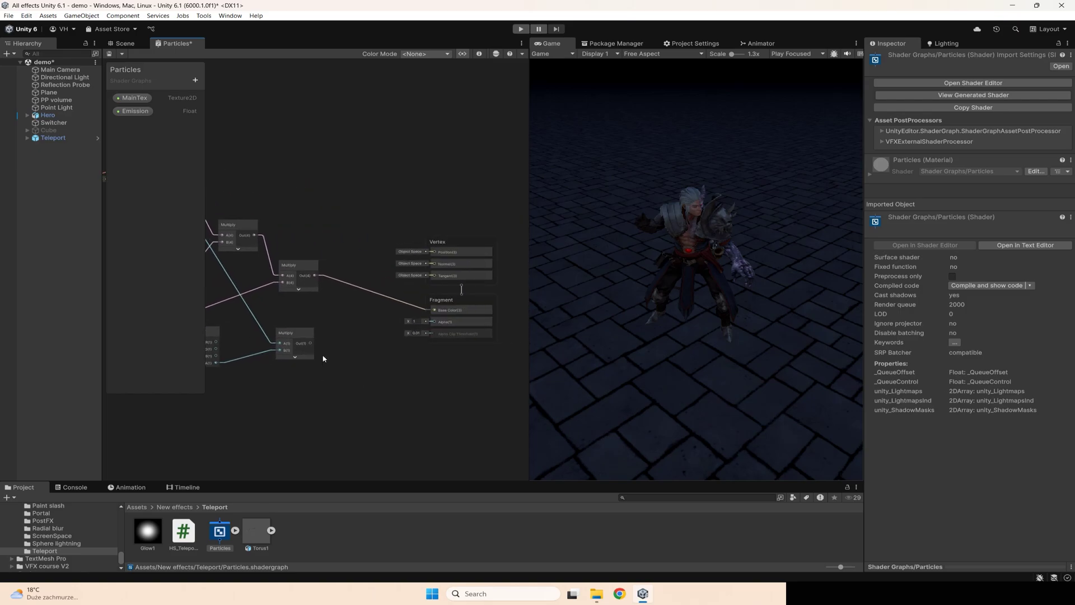
left_click_drag(312, 343, 433, 321)
scroll(438, 371, "up", 1)
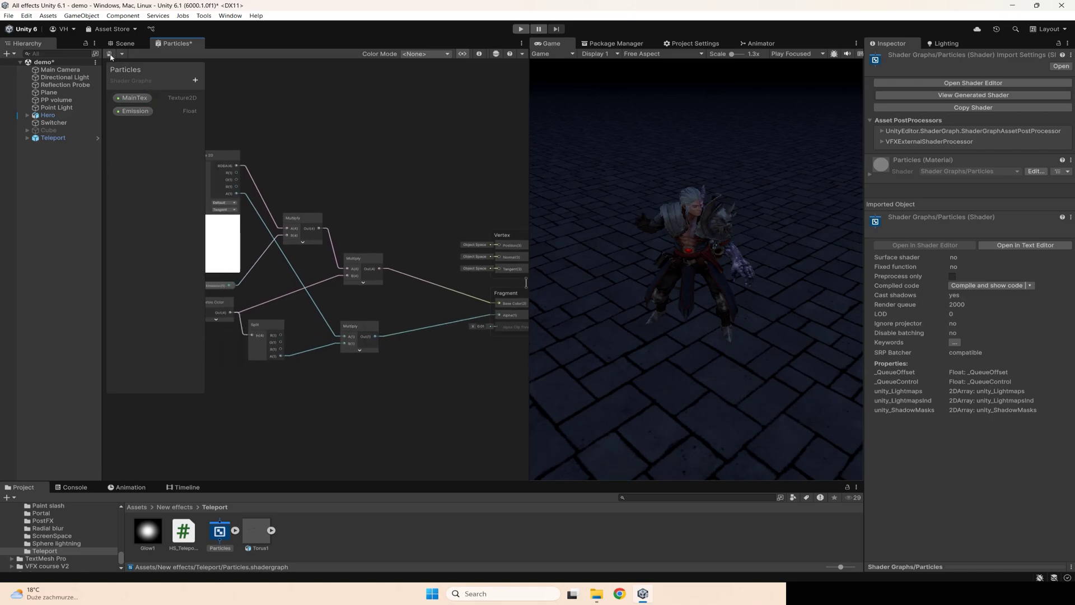
Save the Particles shader graph and close it to return to the scene view
middle_click_drag(377, 143, 465, 146)
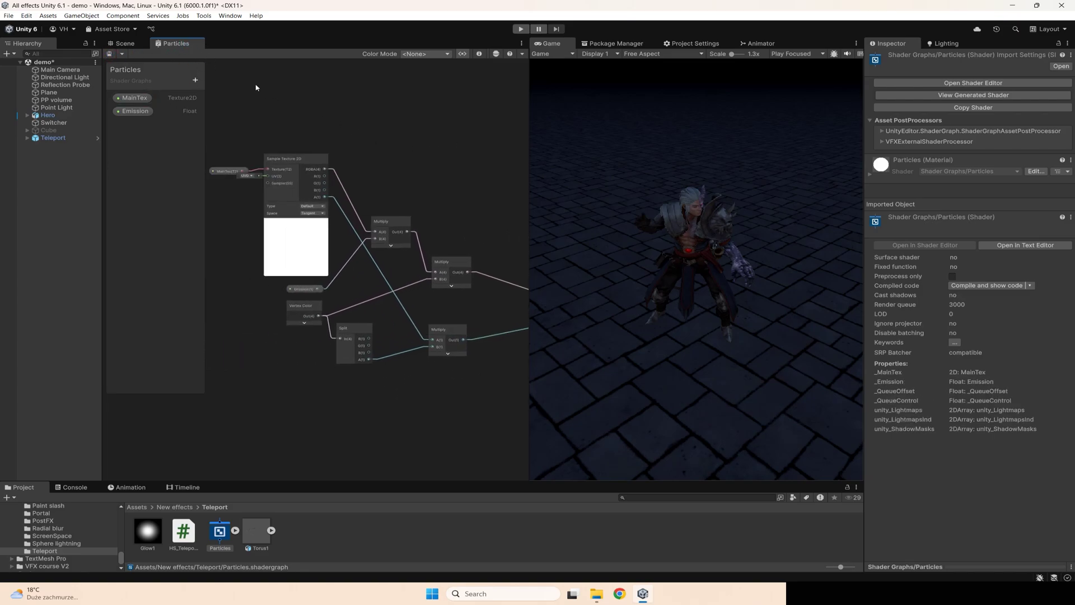
right_click(185, 47)
left_click(224, 62)
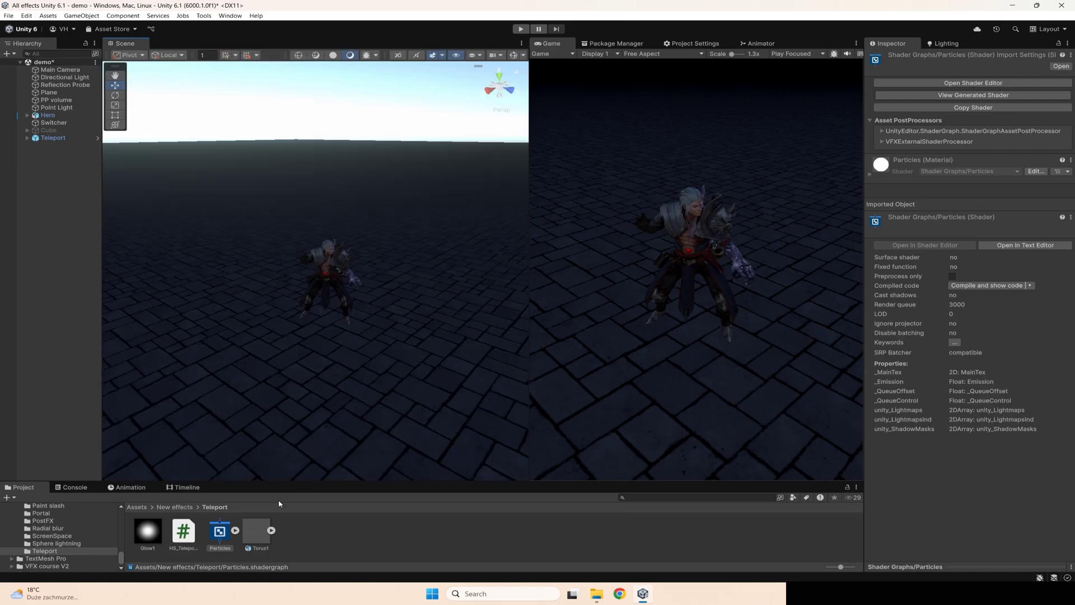
Create a new material in the Teleport folder and assign it a Universal Render Pipeline Particles shader
right_click(286, 533)
mouse_move(312, 297)
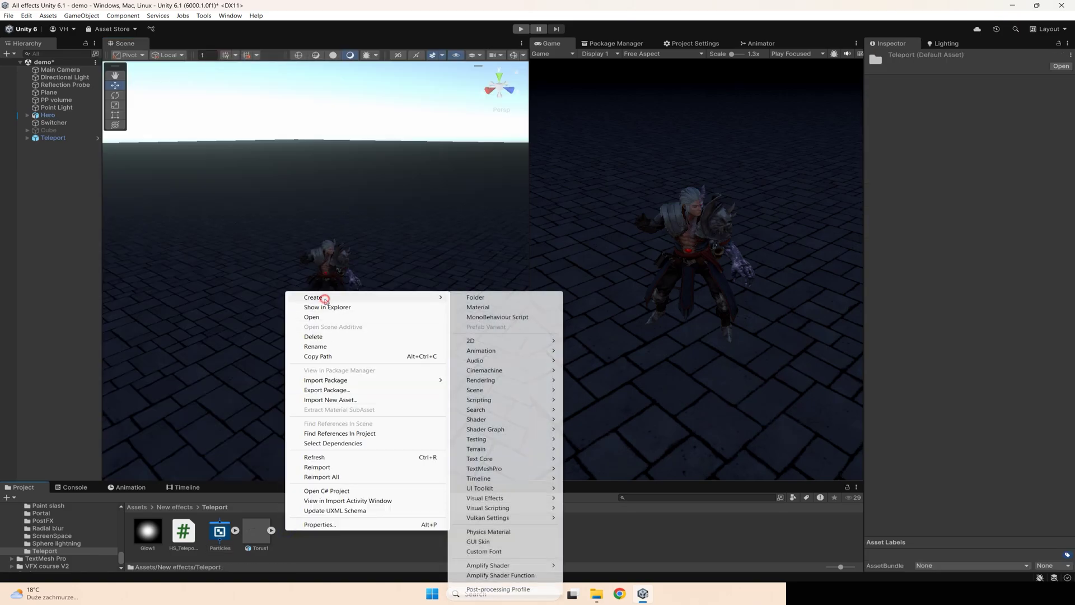
mouse_move(537, 370)
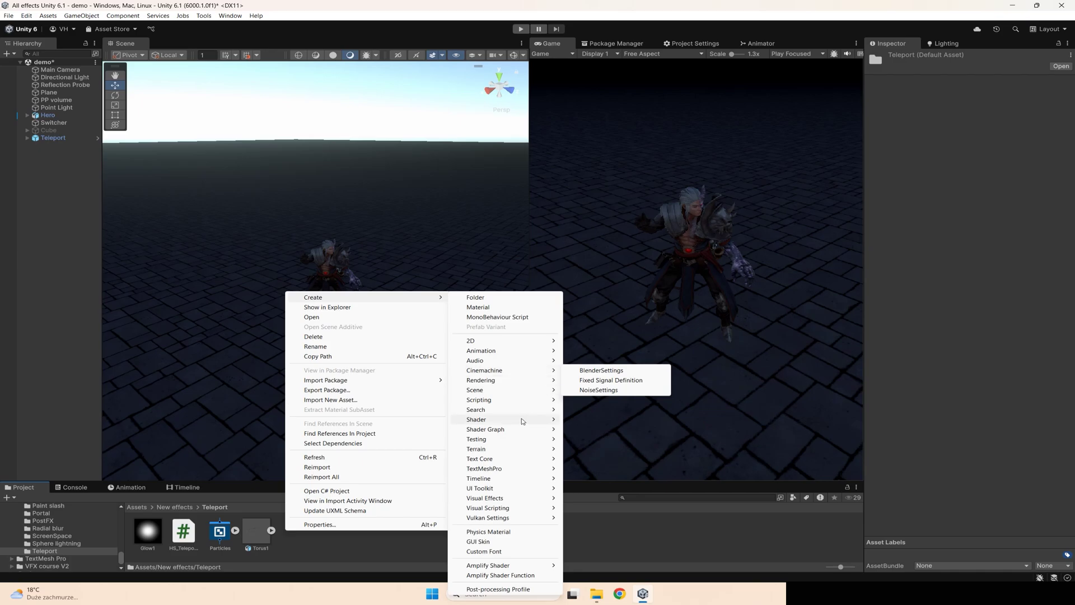
left_click(477, 307)
left_click(927, 65)
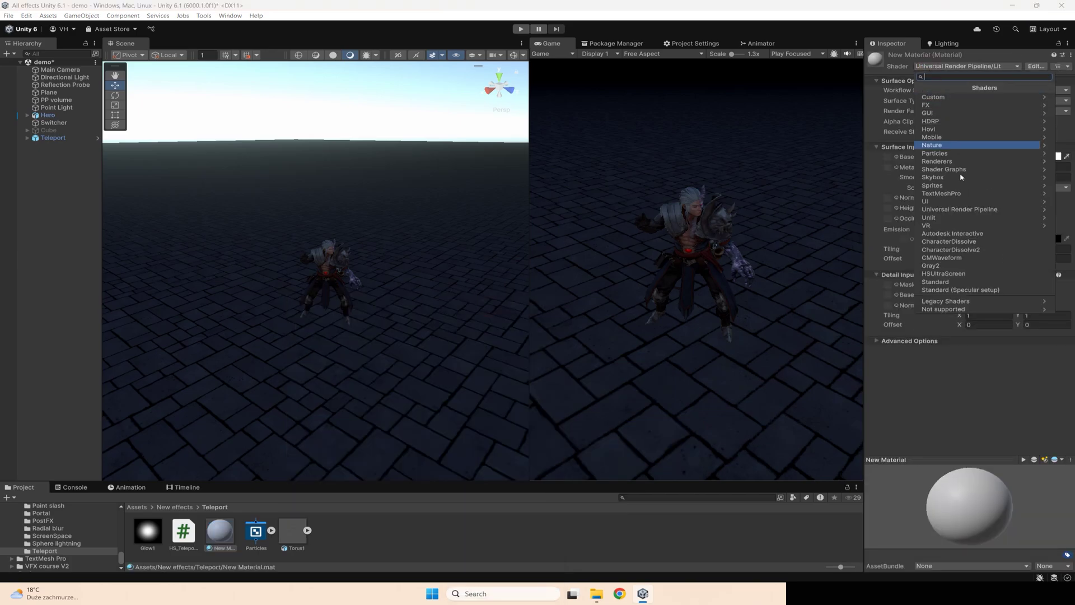
left_click(951, 210)
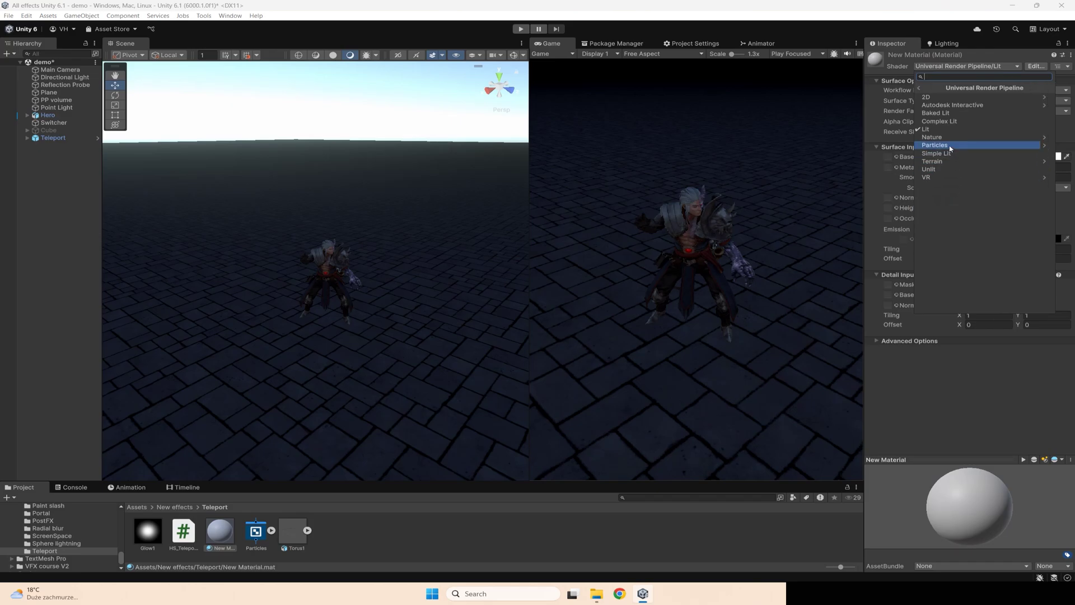
left_click(950, 147)
left_click(954, 113)
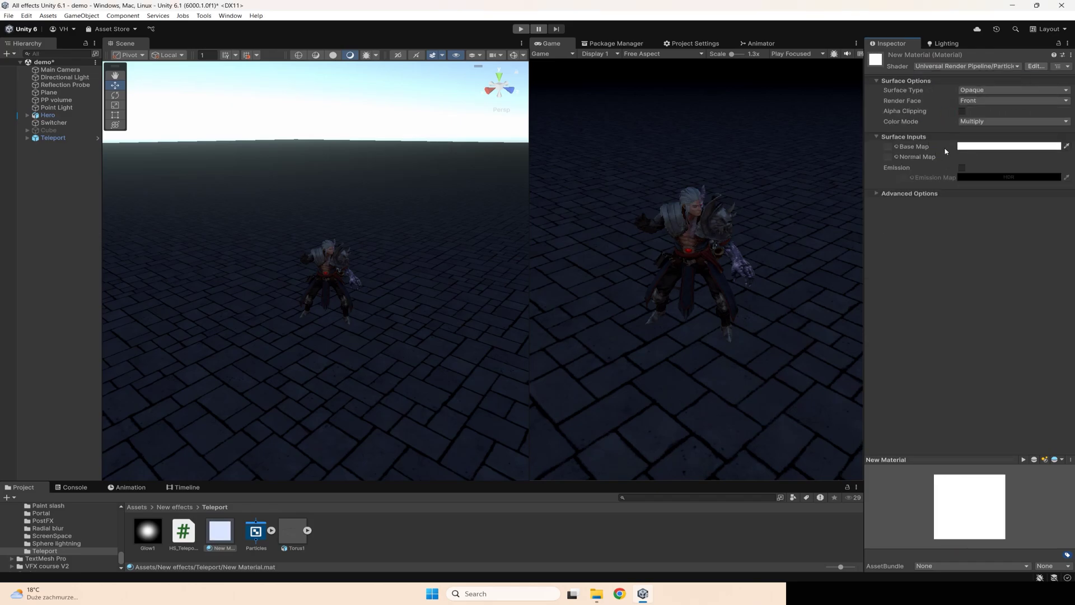
Check the color options of the new material's Base Map, and delete the material
left_click(986, 147)
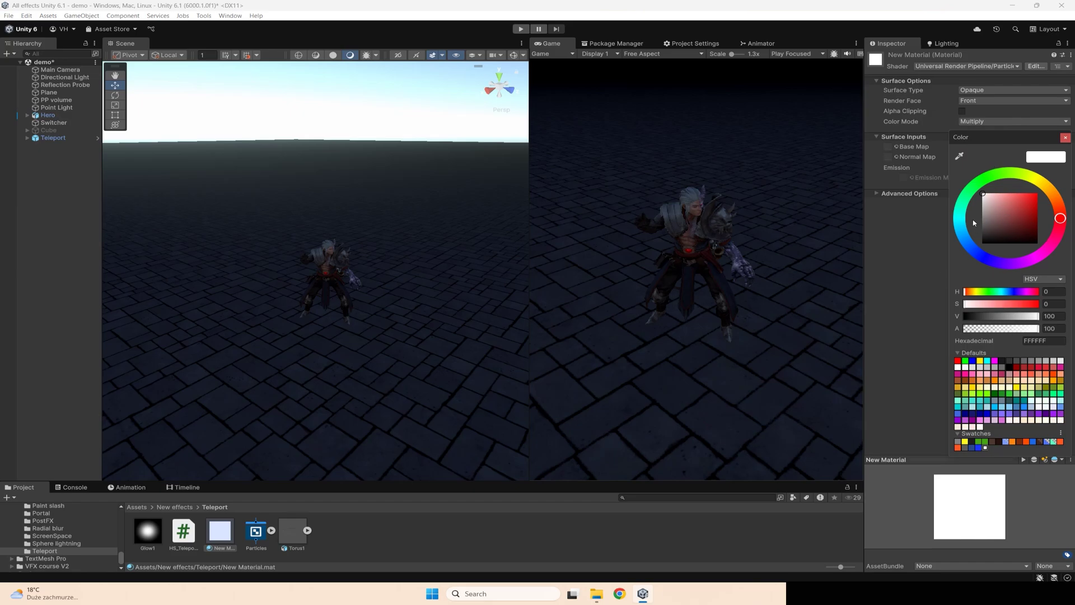
left_click(1065, 138)
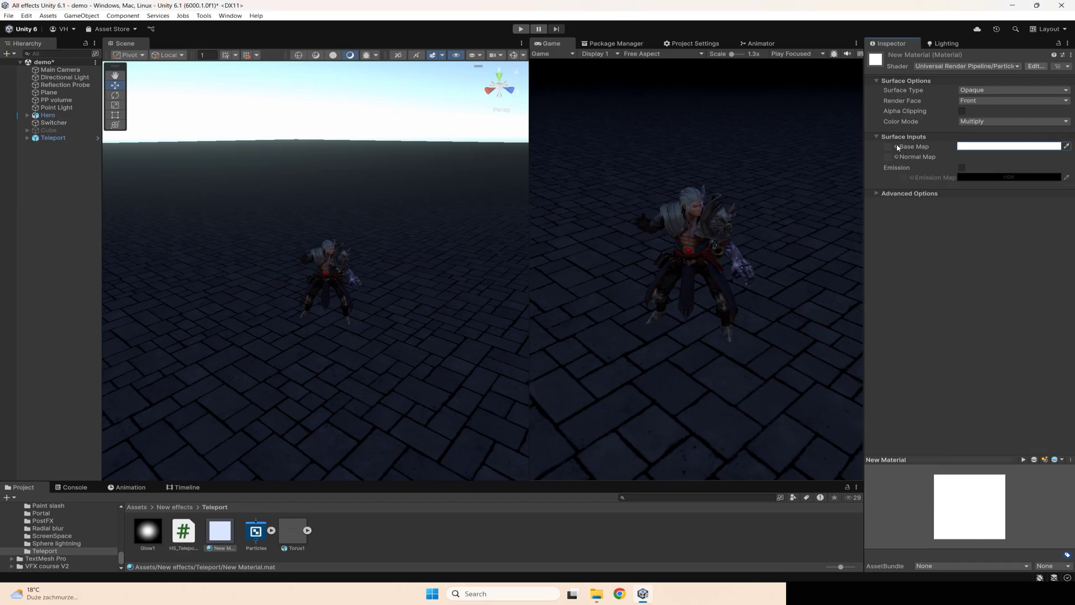
left_click(221, 535)
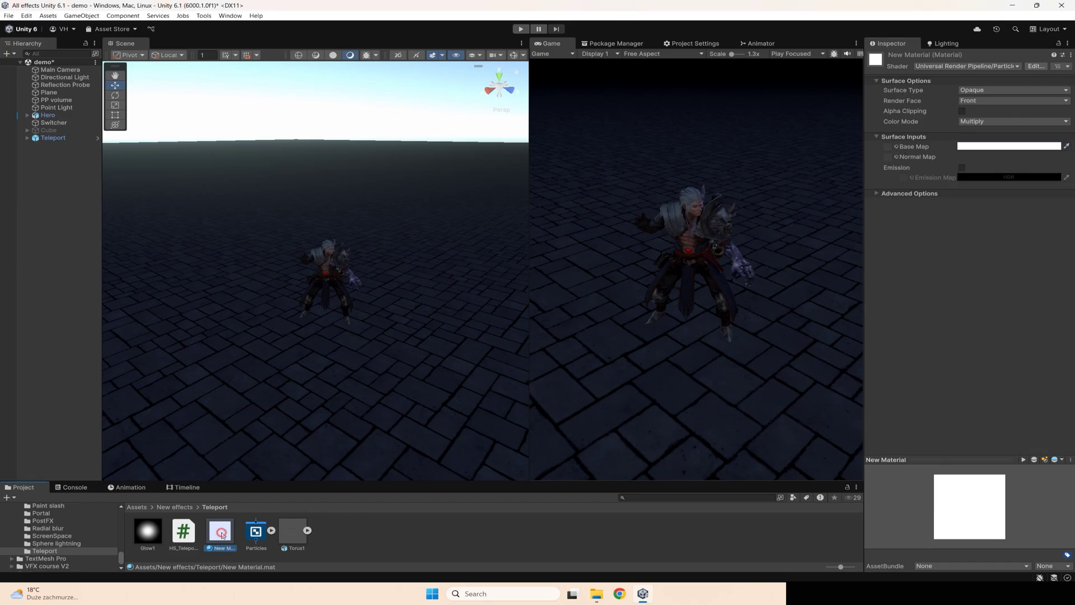
key("Delete")
left_click(558, 312)
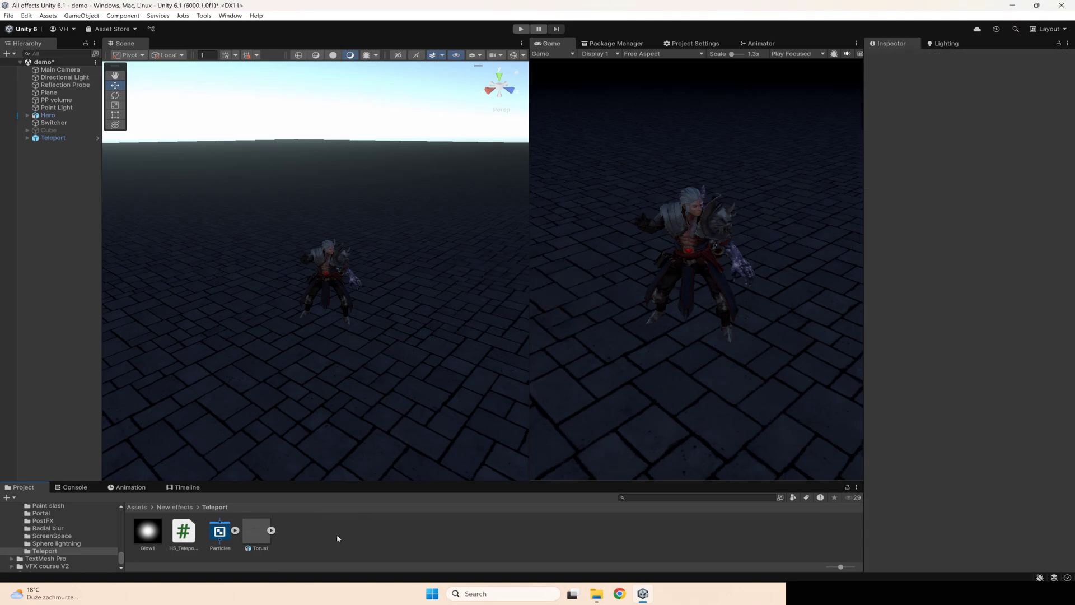
Create a material named Glow from the Particles shader graph and assign the Glow1 texture to its MainTex
right_click(222, 529)
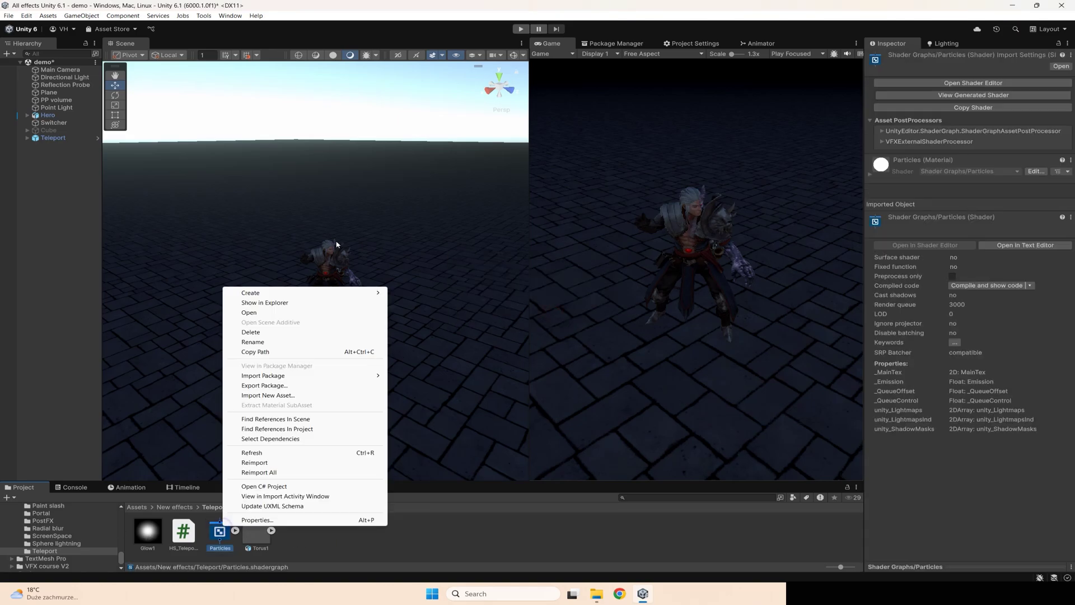
mouse_move(276, 292)
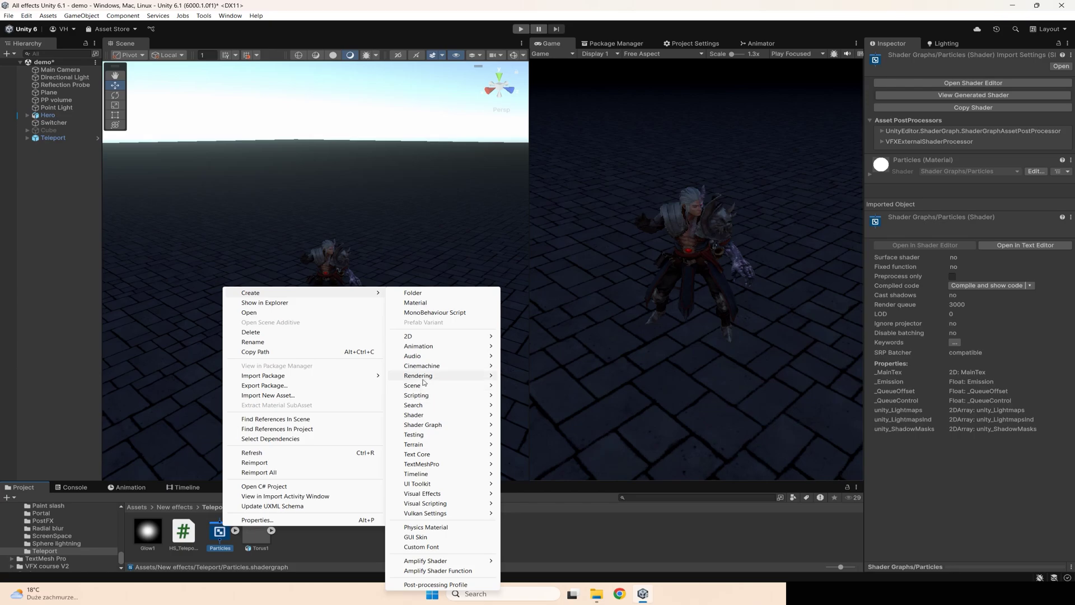
left_click(416, 302)
key("ctrl+a")
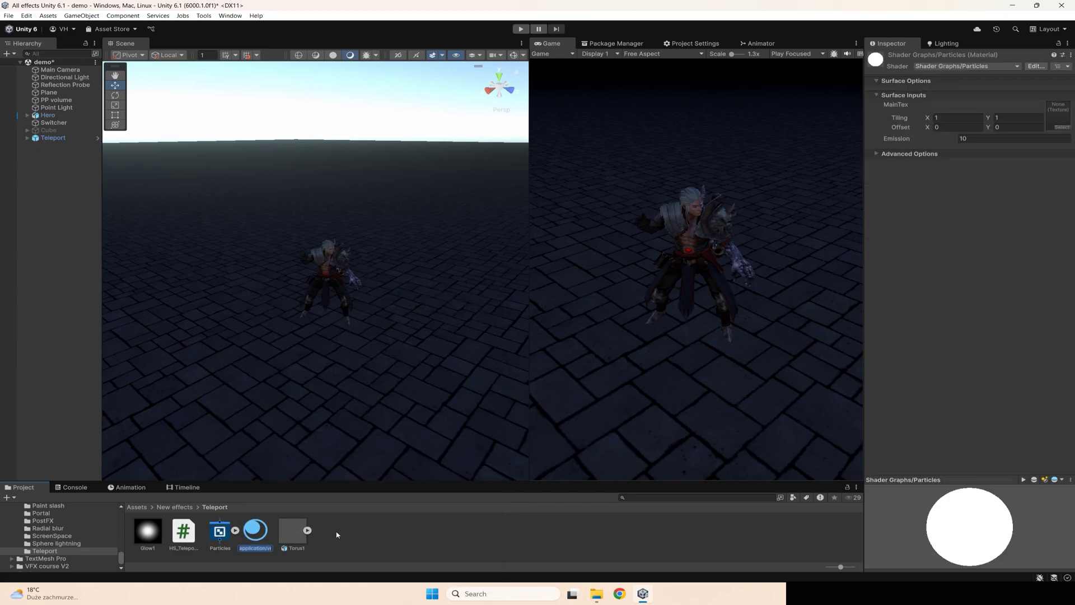
type("Glow")
key("Return")
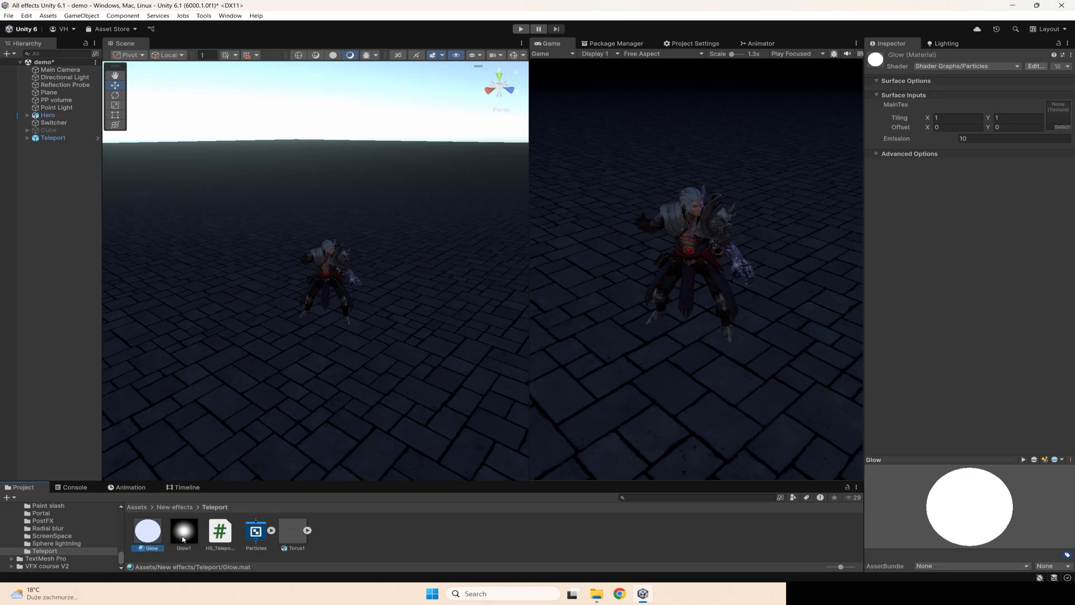
left_click_drag(1057, 117, 1057, 117)
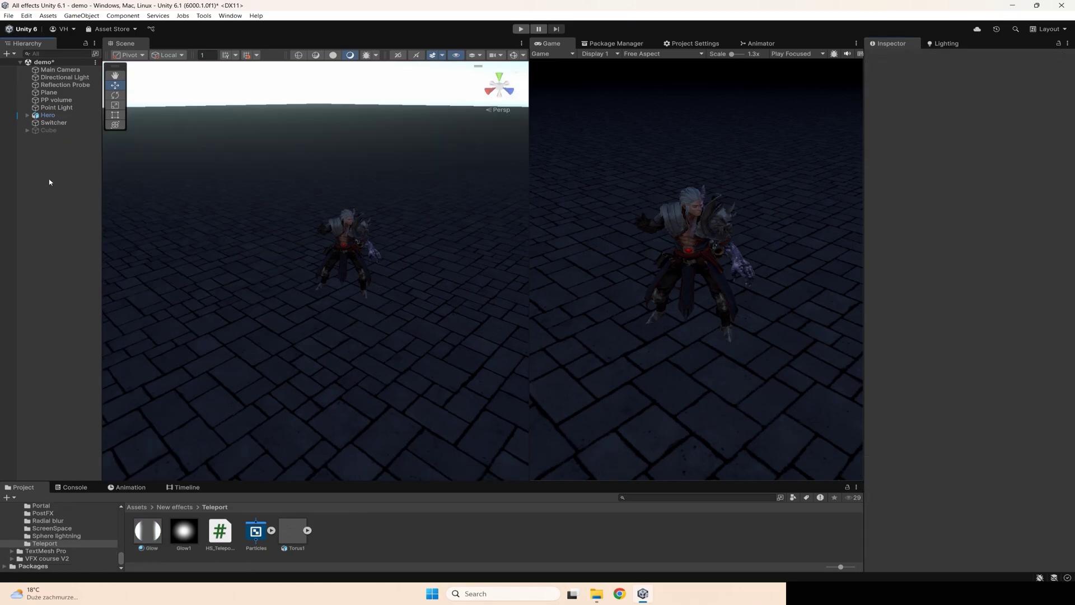
Add a Particle System to the scene and name it Teleport
right_click(55, 162)
mouse_move(90, 338)
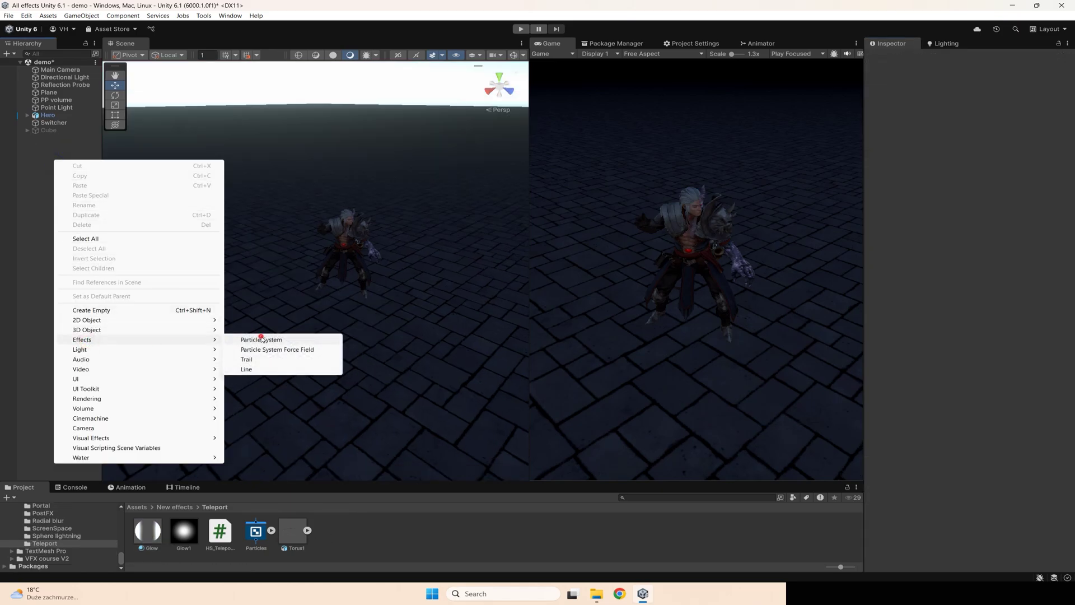
left_click(263, 339)
type("Teleport")
Reset the Teleport object's transform and set its Y position to 1
right_click(942, 79)
left_click(962, 84)
left_click(1010, 93)
type("1")
In the Teleport particle system's Renderer module, assign the Glow material and set Max Particle Size to 32
scroll(909, 489, "down", 1)
left_click(910, 497)
scroll(962, 484, "down", 5)
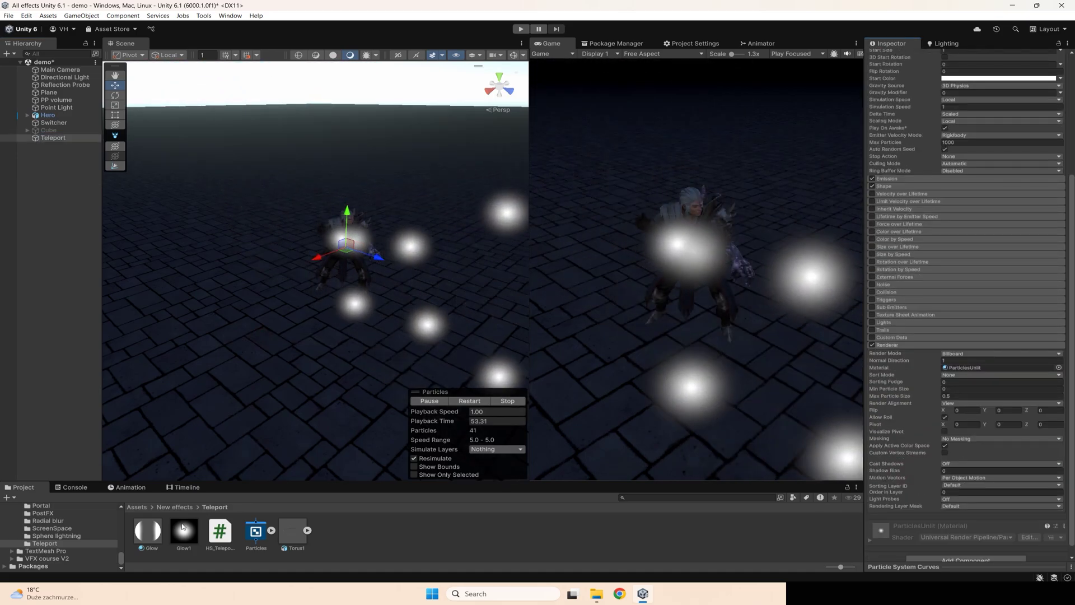
left_click_drag(161, 534, 1000, 367)
left_click(985, 396)
type("32")
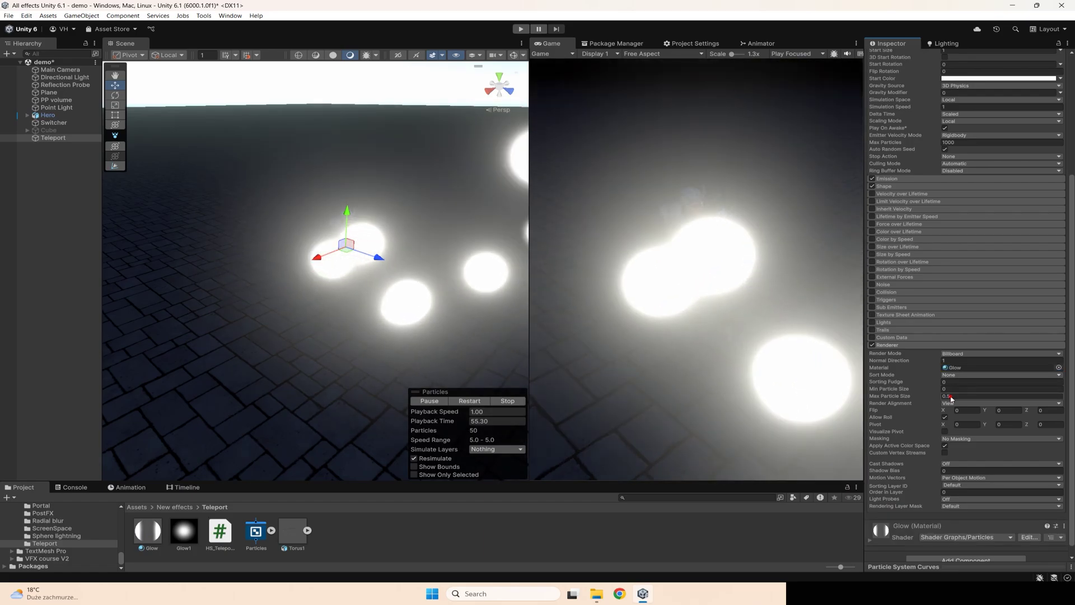
In the Teleport particle system's Shape module, set the X rotation to -90 and the cone's radius to 0.6
scroll(974, 361, "up", 4)
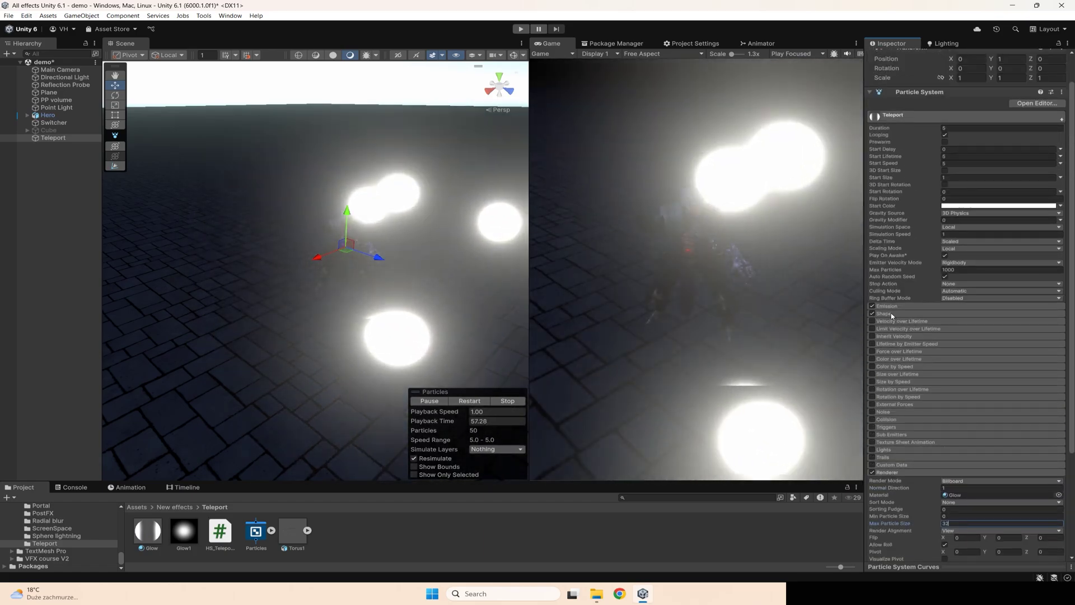
left_click(890, 314)
left_click(955, 335)
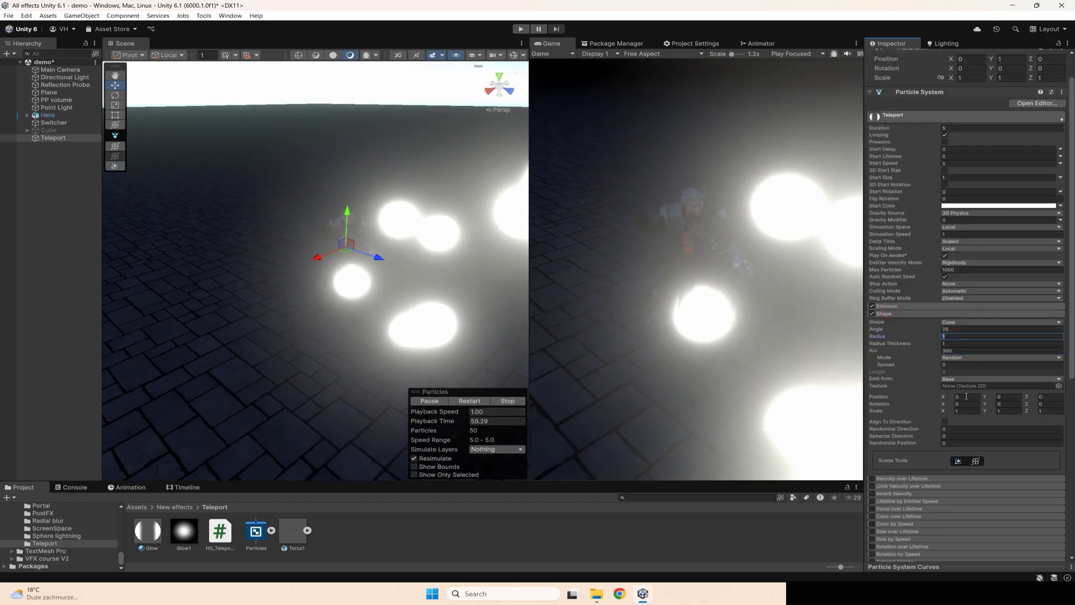
left_click(966, 403)
type("-90")
key("Return")
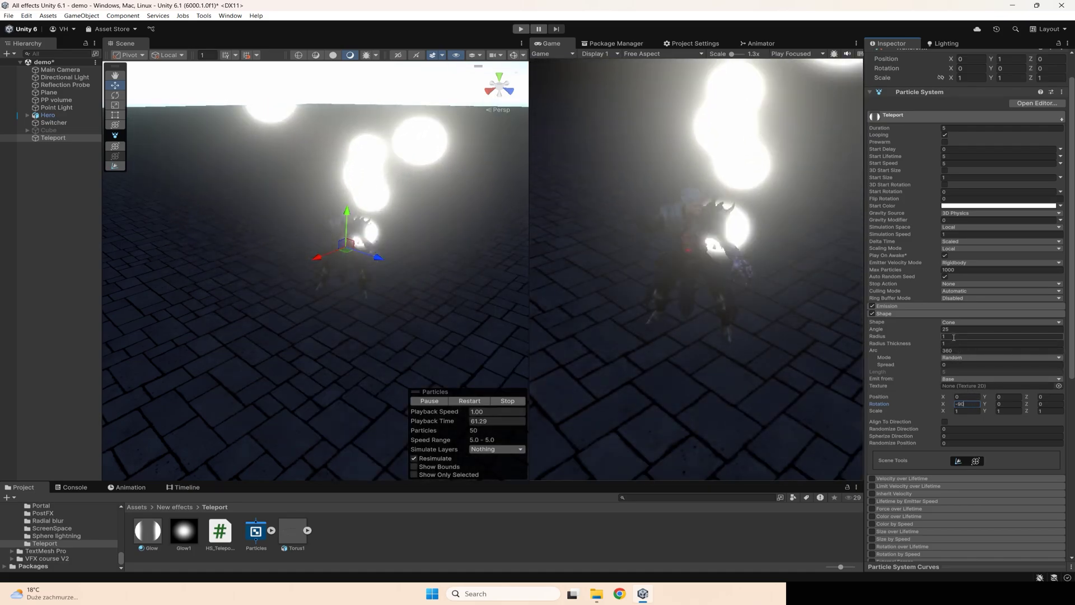
type("0")
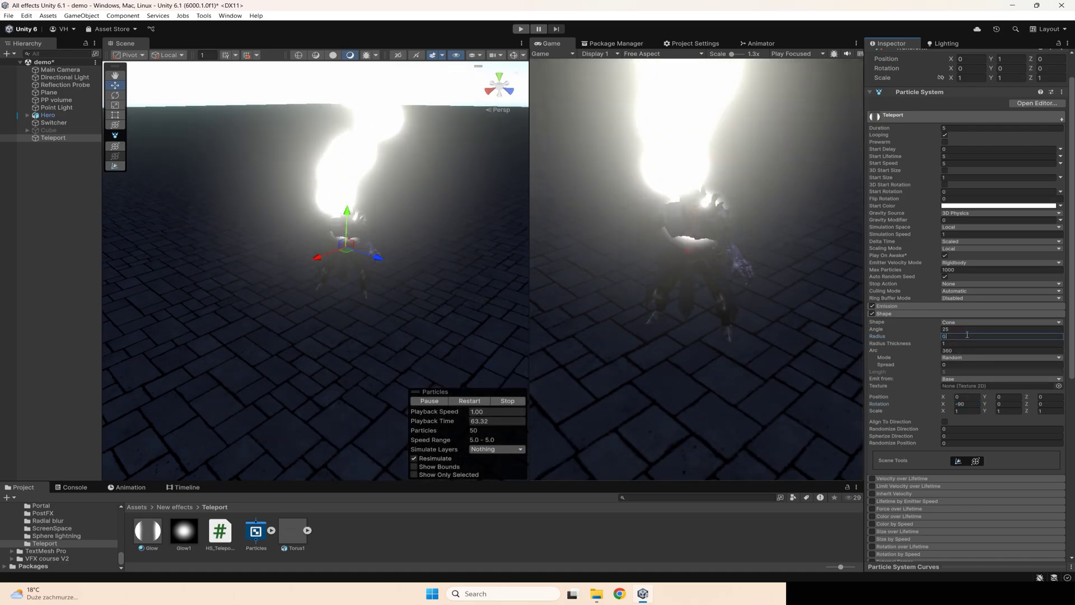
type(".")
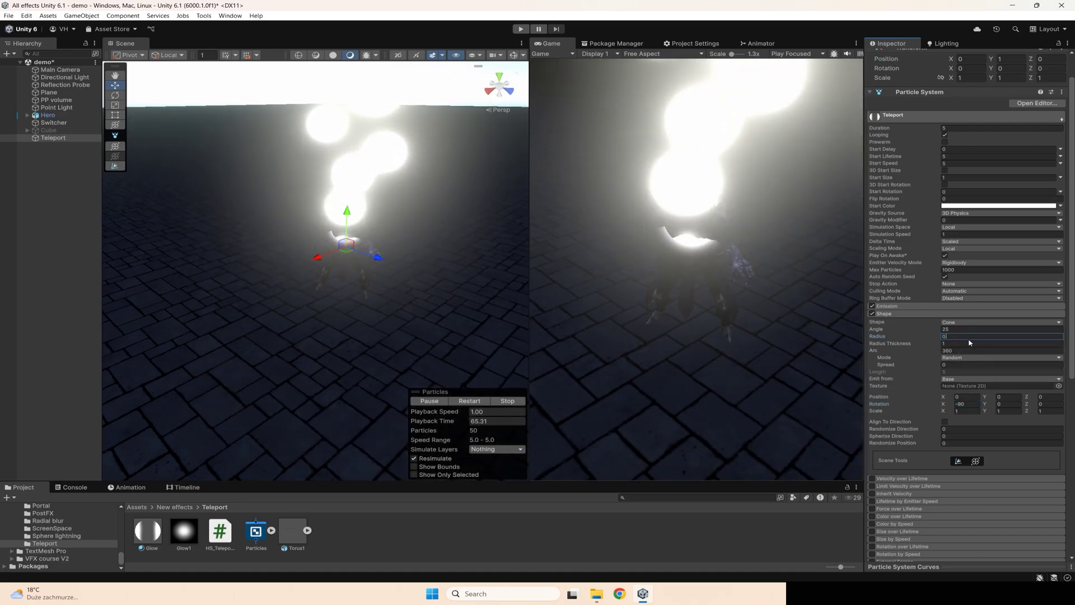
type("6")
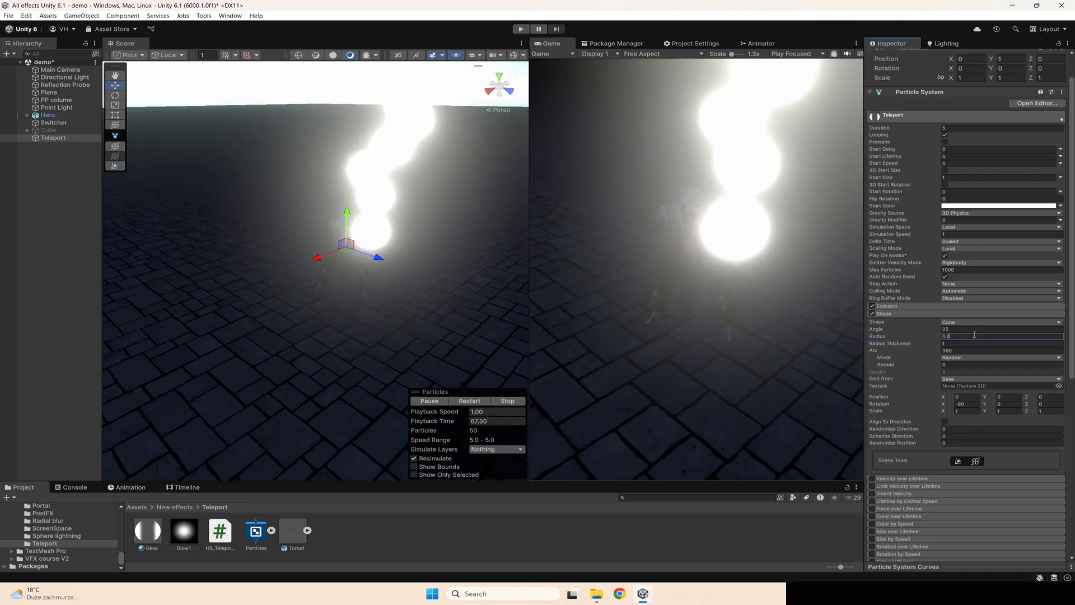
In the Teleport particle system, set the cone's angle to 0 and change the Start Color to blue
left_click(968, 332)
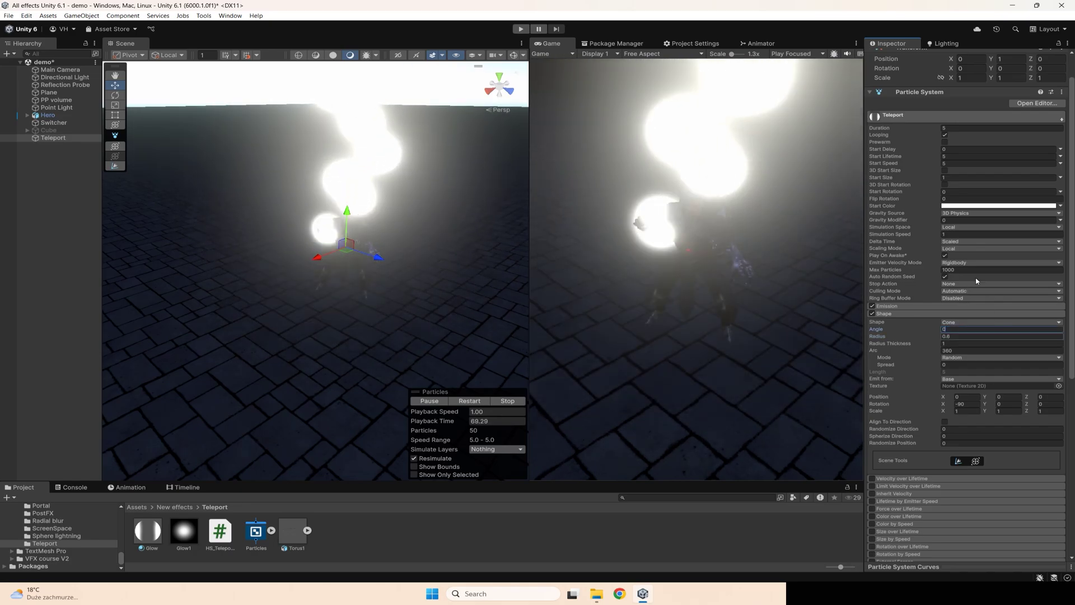
left_click(959, 206)
left_click(978, 509)
right_click_drag(407, 217, 399, 243)
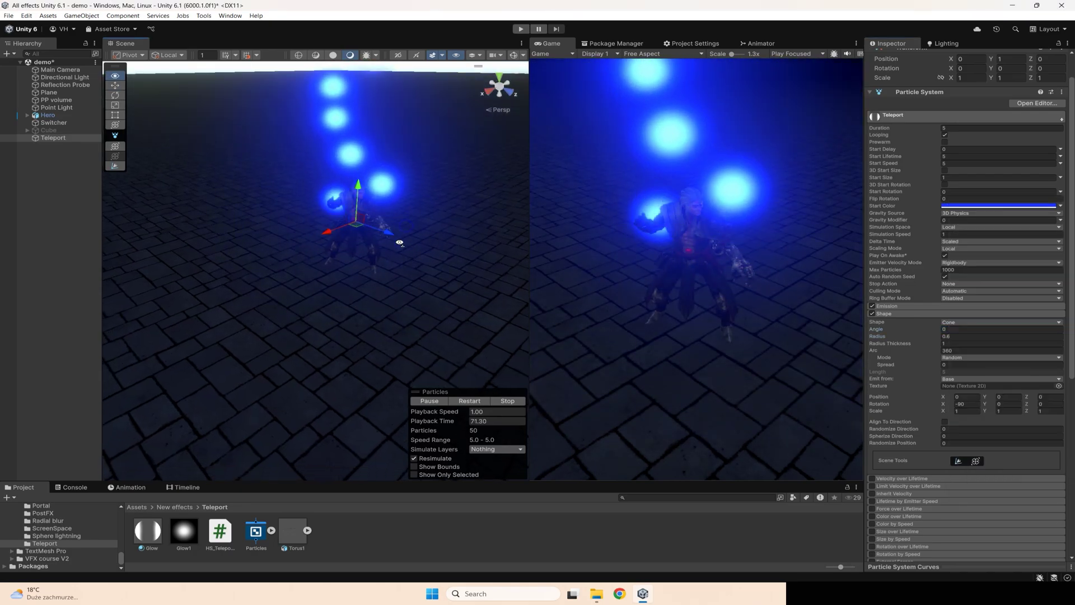
Make the Teleport particle system's Start Size random between two constants, 0.01 and 0.1
left_click(1059, 177)
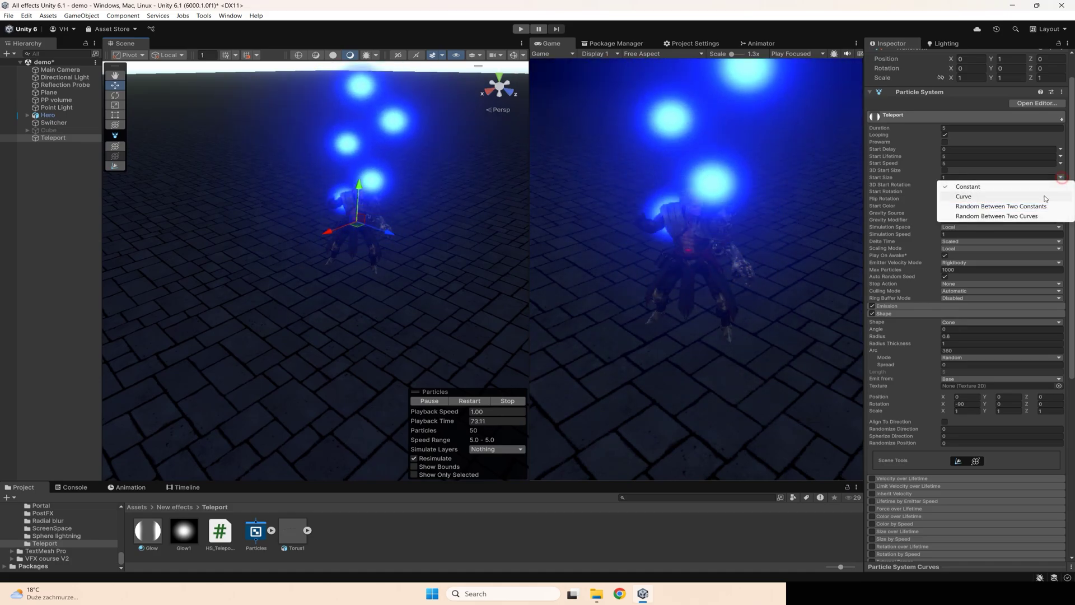
left_click(1036, 197)
left_click(1059, 178)
left_click(1040, 205)
left_click(958, 178)
type("0.01")
left_click(1033, 178)
type("0")
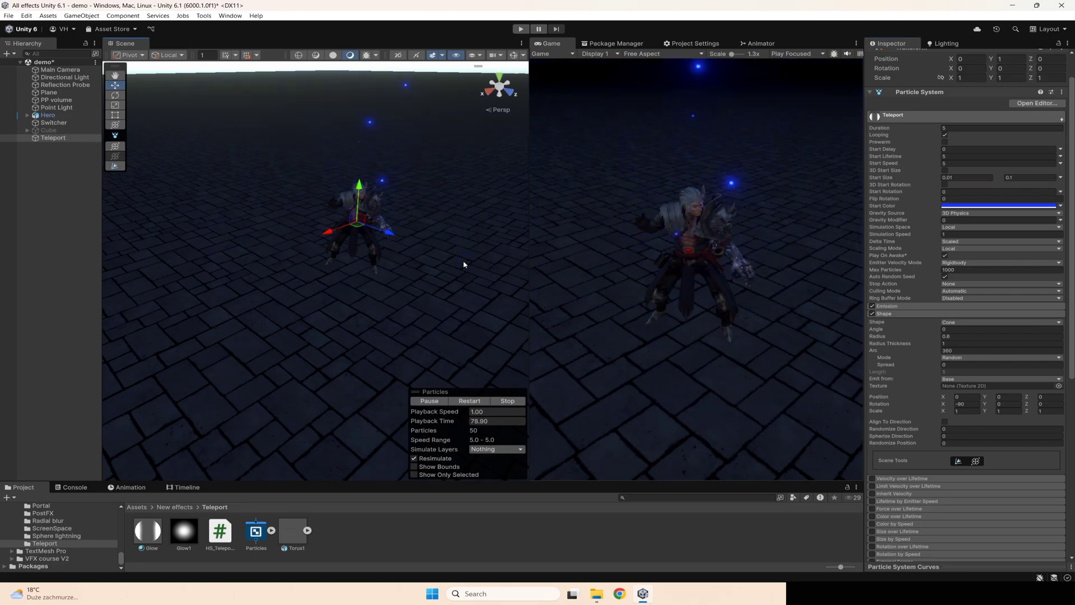
Set the Teleport particle system's Duration to 1 and its Start Lifetime to random between 0.3 and 0.7
left_click(896, 306)
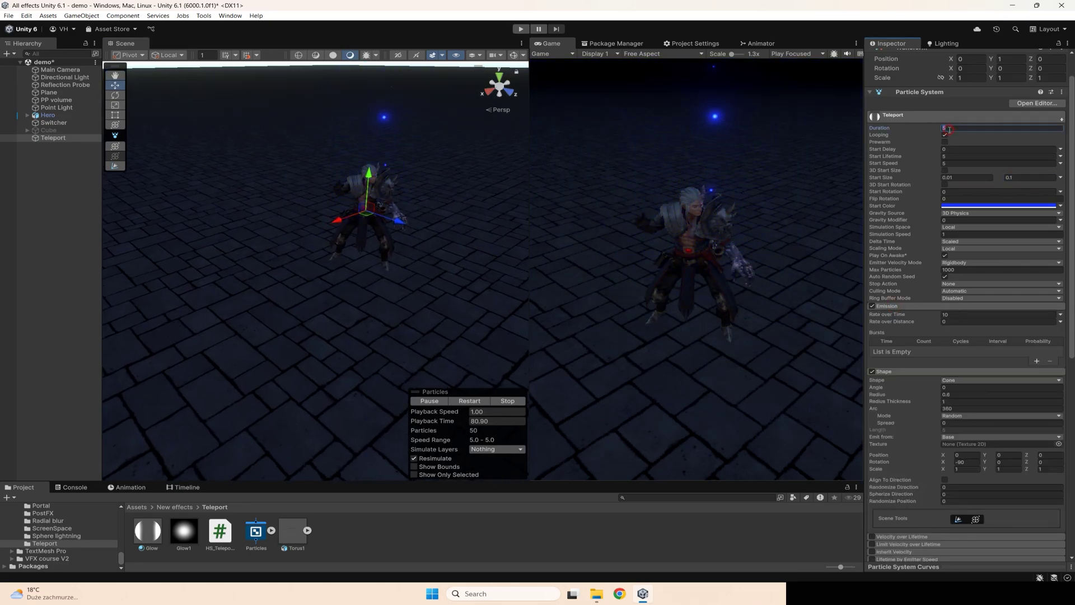
left_click(1060, 156)
left_click(962, 186)
left_click(967, 157)
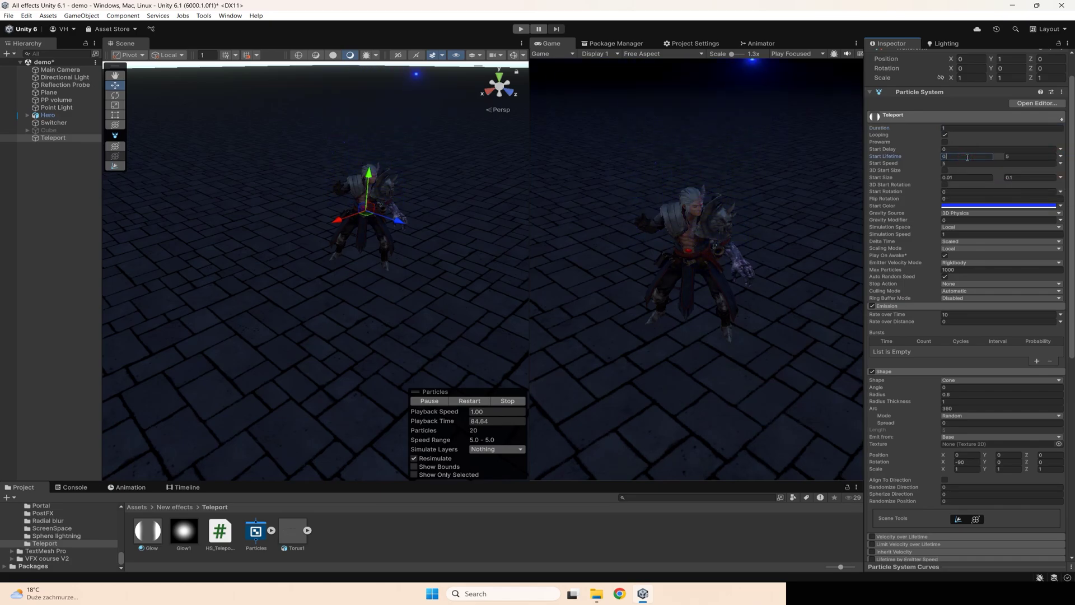
left_click(1025, 156)
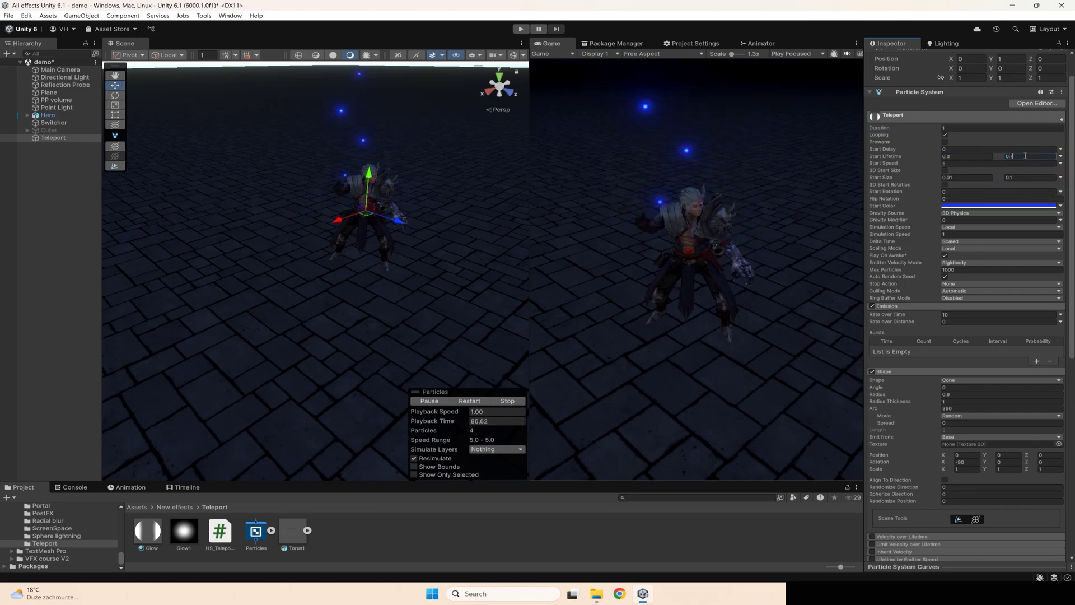
Make the Teleport particle system's Start Speed random between two constants, 2 and 12
left_click(1060, 162)
left_click(1012, 192)
left_click(957, 163)
type("2")
left_click(1016, 163)
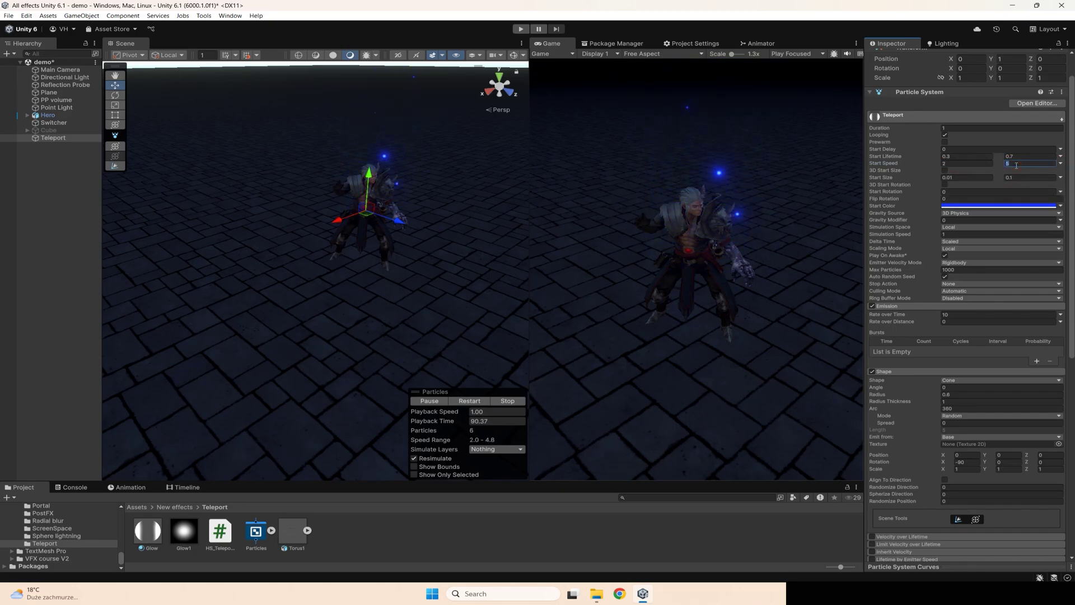
type("12")
Enable Limit Velocity over Lifetime with Dampen at 0.2 and with Multiply by Size and Multiply by Velocity turned off
scroll(918, 390, "down", 5)
left_click(872, 391)
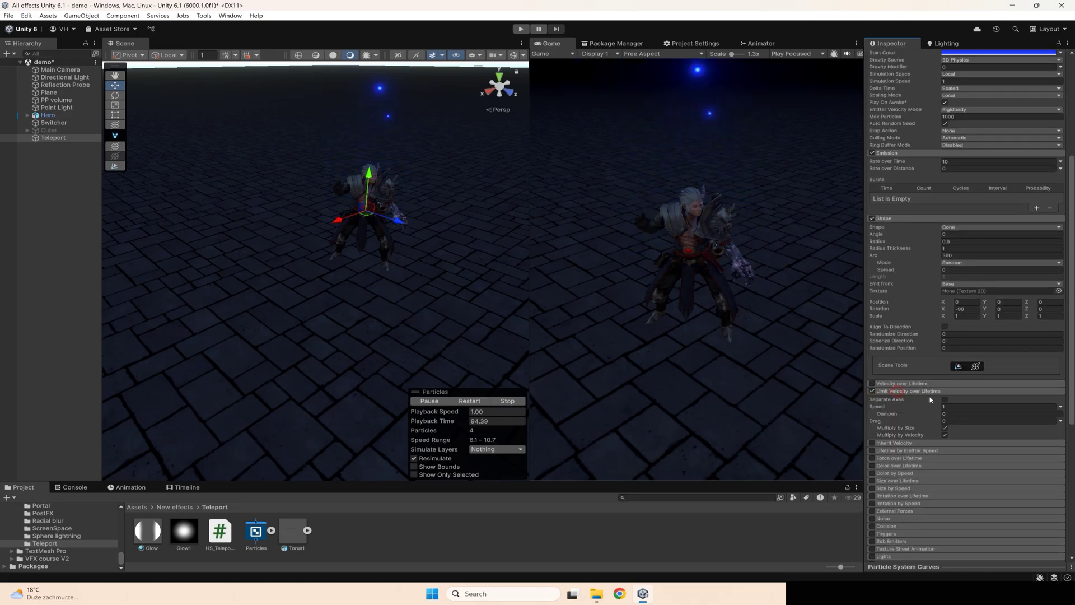
left_click(951, 413)
type("0.2")
key("BackSpace")
type("3")
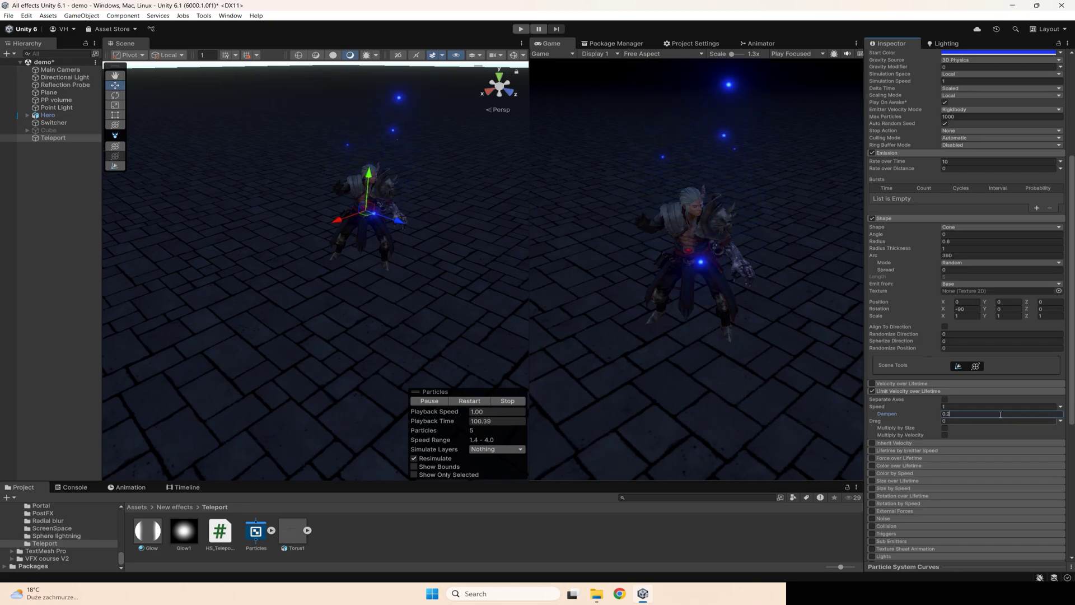
Change the Speed of Limit Velocity over Lifetime to a curve and apply a descending preset shape
left_click(1060, 407)
left_click(963, 421)
left_click(892, 566)
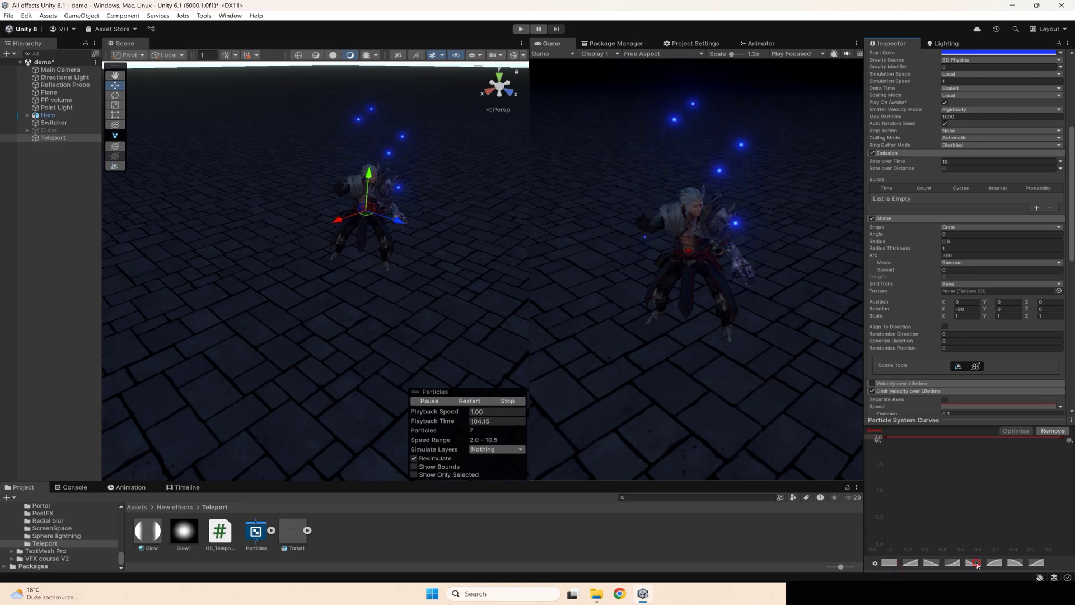
left_click(973, 419)
left_click(970, 407)
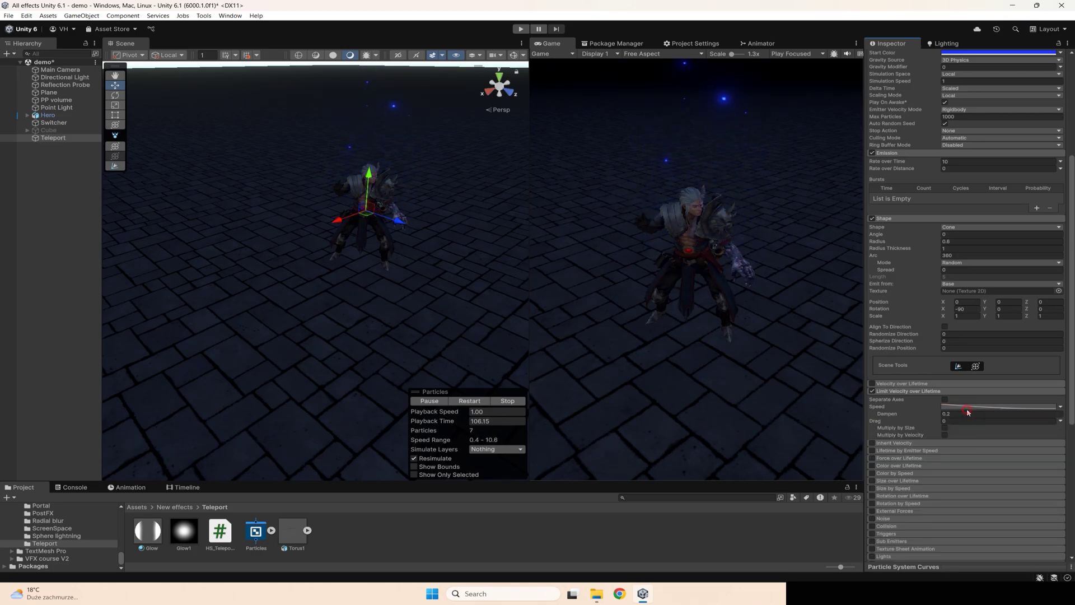
In the Emission module, set Rate over Time to 0 and add a burst of 30 particles at time 0
scroll(979, 369, "up", 3)
scroll(979, 369, "up", 3)
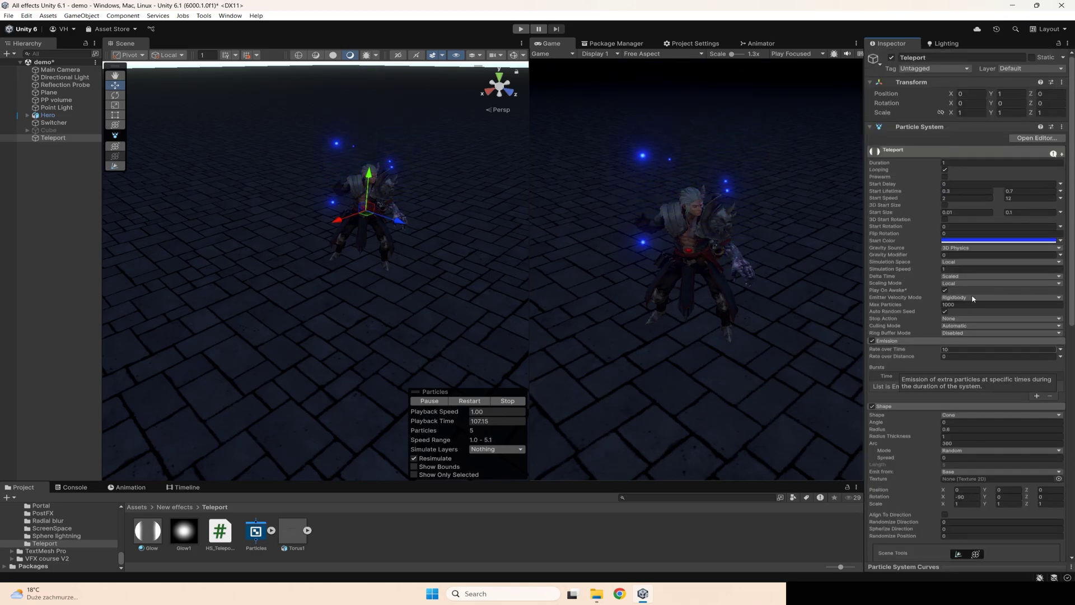
scroll(958, 227, "down", 4)
left_click(958, 247)
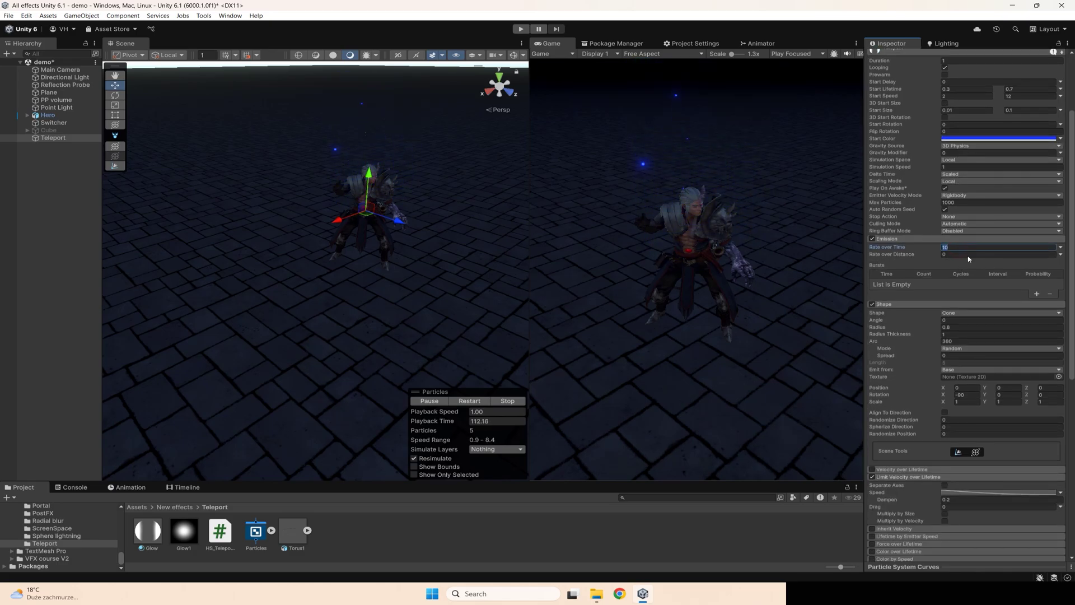
left_click(1034, 294)
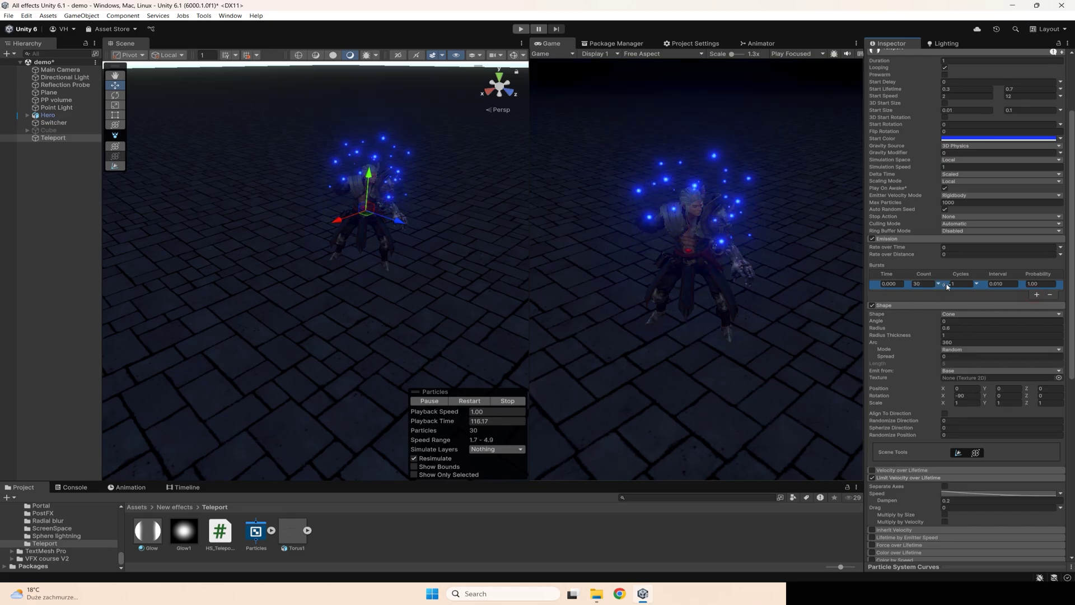
Open the Particles shader graph, enable Allow Material Override in its graph settings, then save and close the graph
scroll(947, 288, "down", 10)
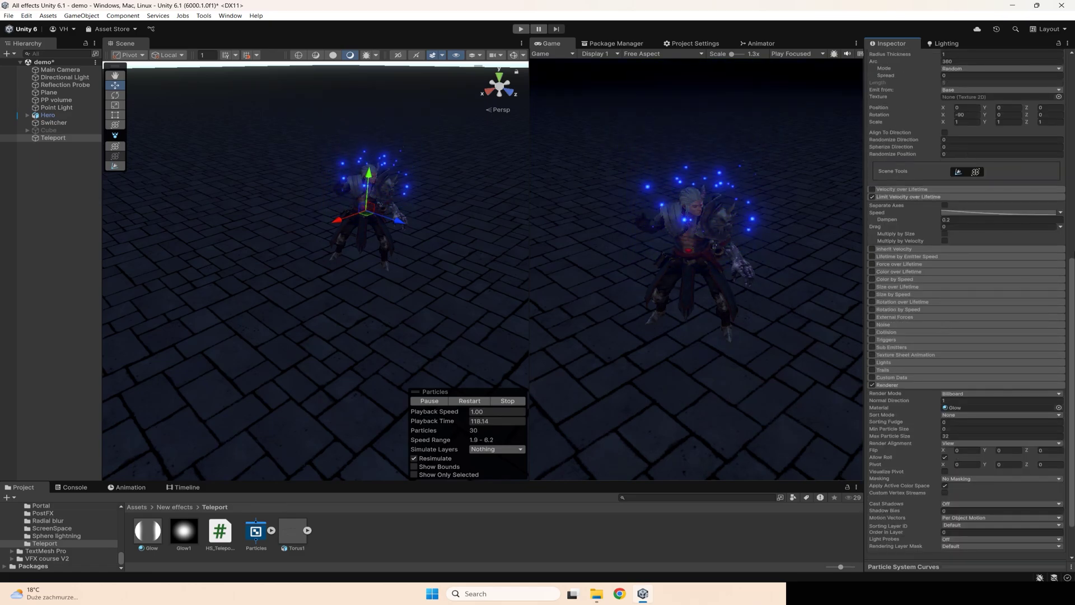
scroll(967, 356, "down", 1)
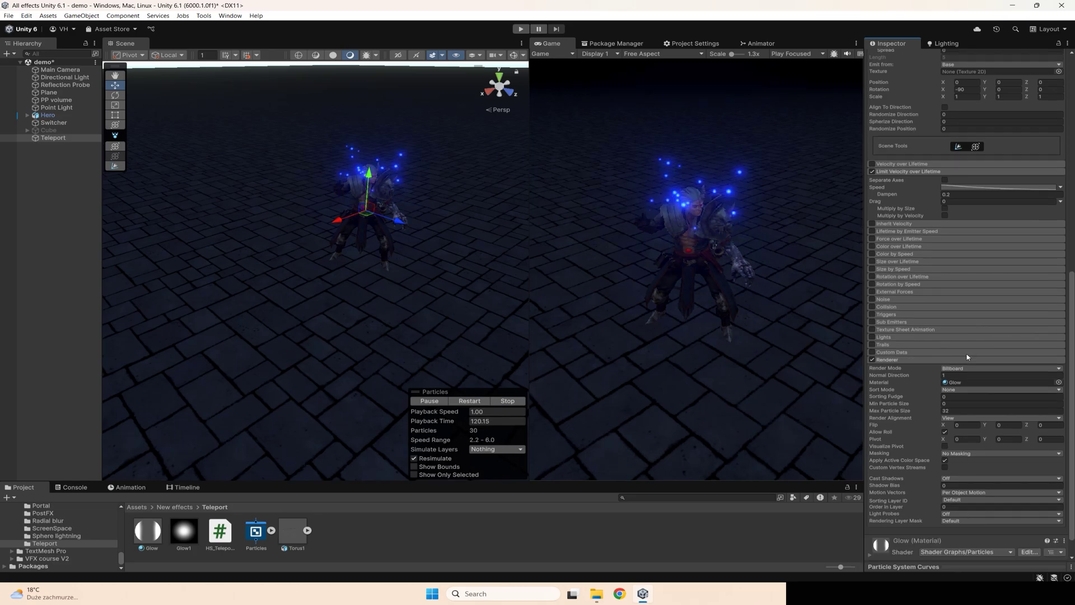
scroll(967, 356, "down", 2)
scroll(922, 459, "down", 3)
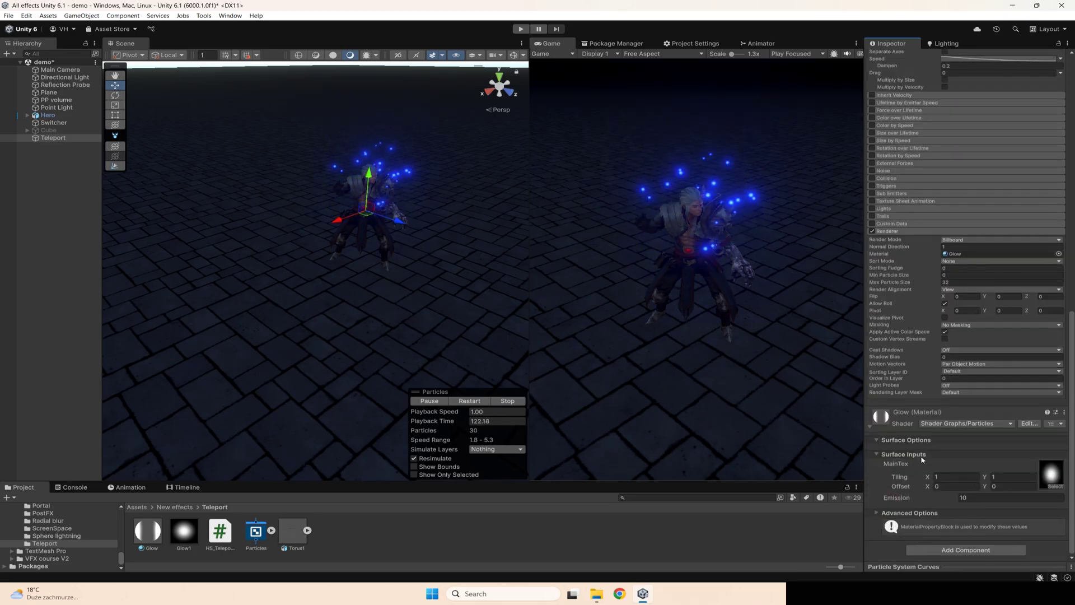
left_click(256, 529)
left_click(972, 82)
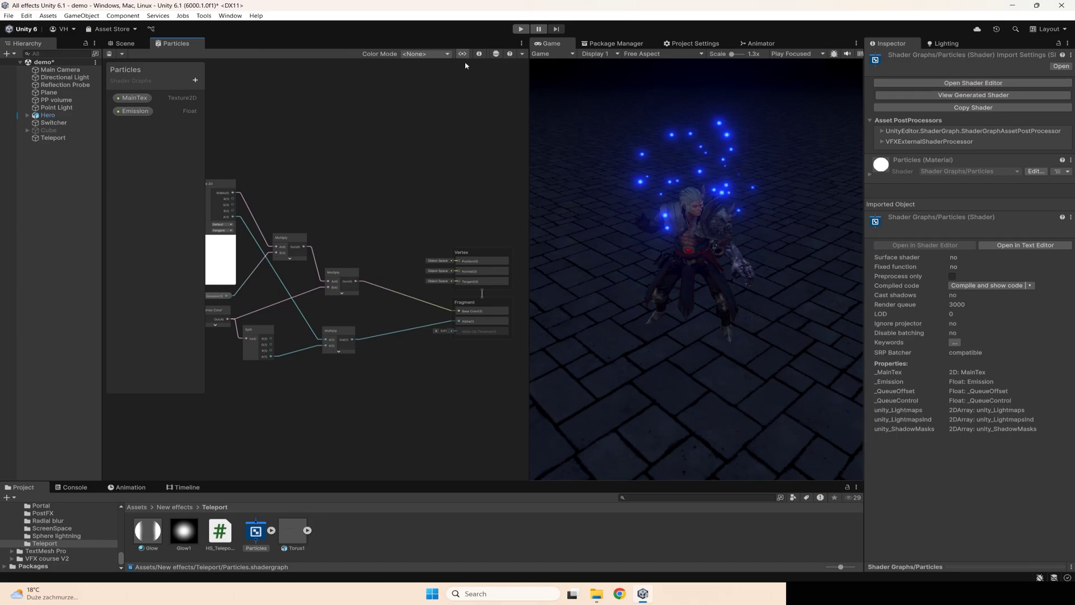
left_click(479, 54)
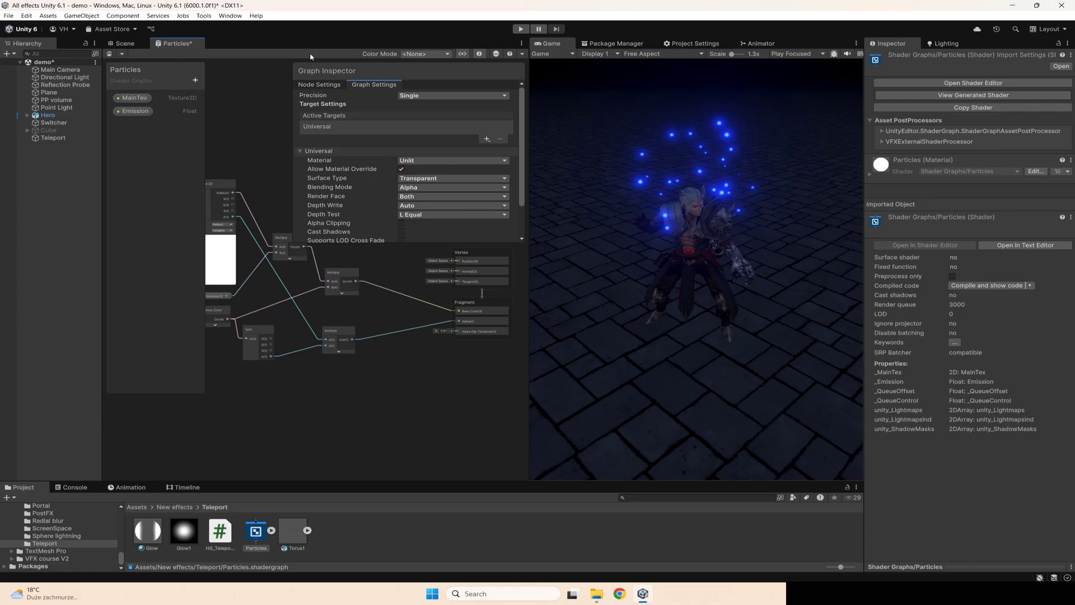
right_click(176, 43)
left_click(195, 60)
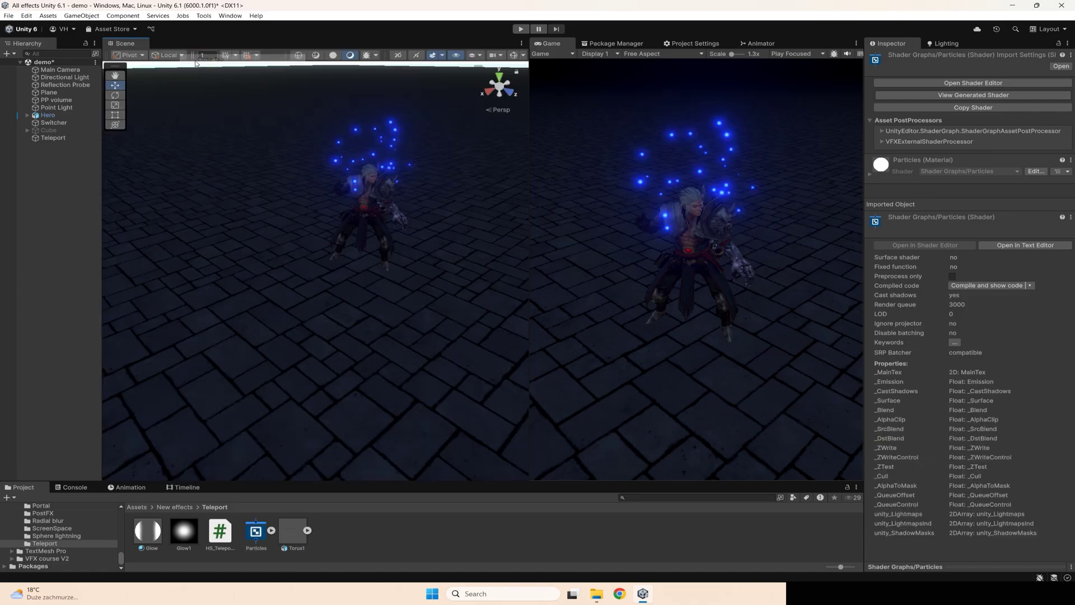
Set the Glow material's Blending Mode to Additive and preview the Teleport particle system with it
left_click(148, 530)
left_click(975, 101)
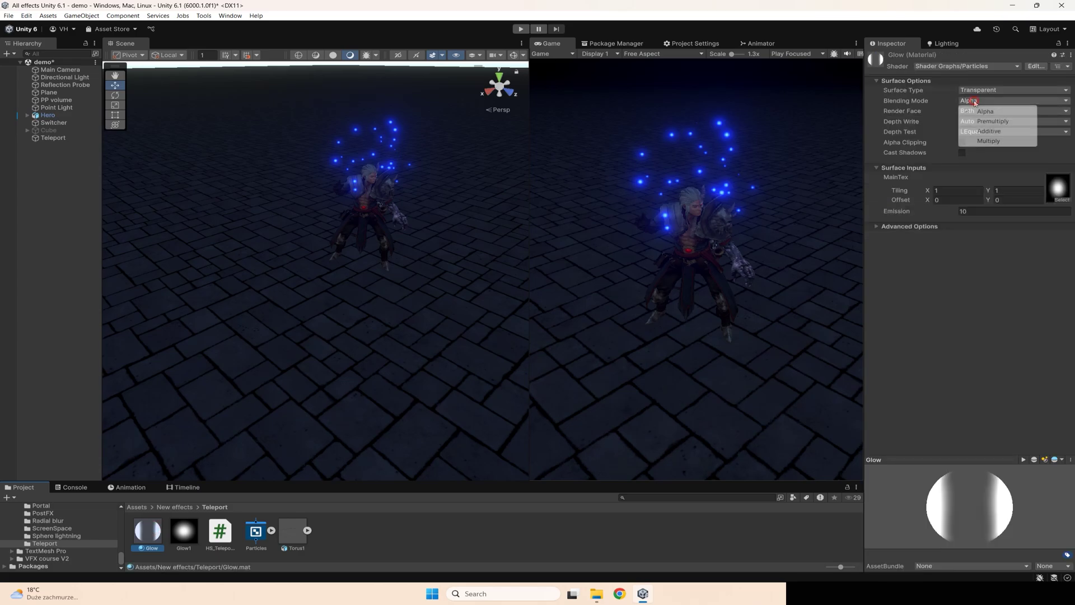
left_click(989, 132)
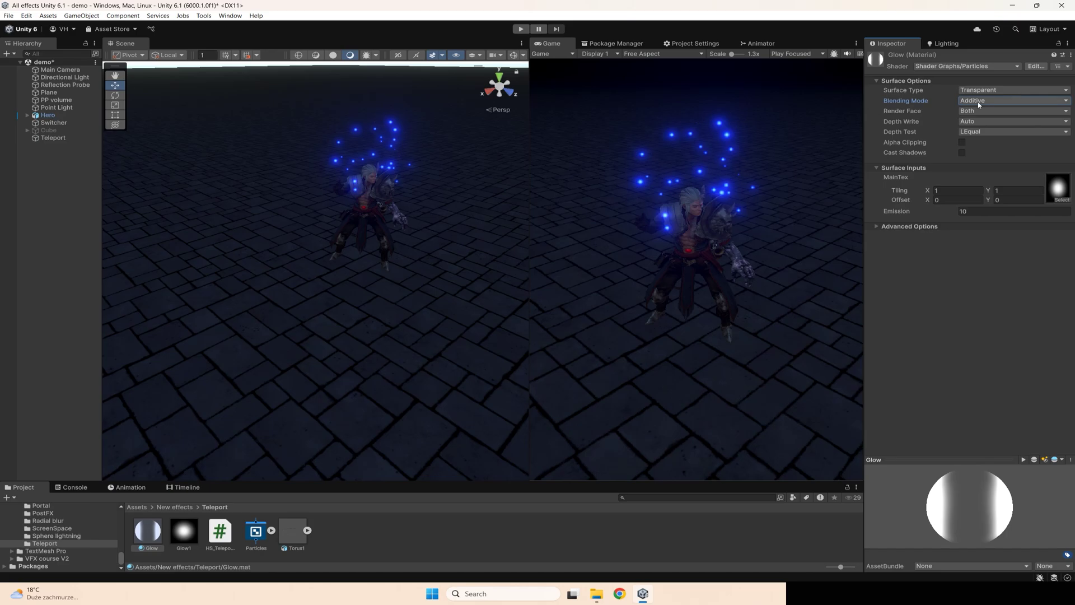
left_click(53, 138)
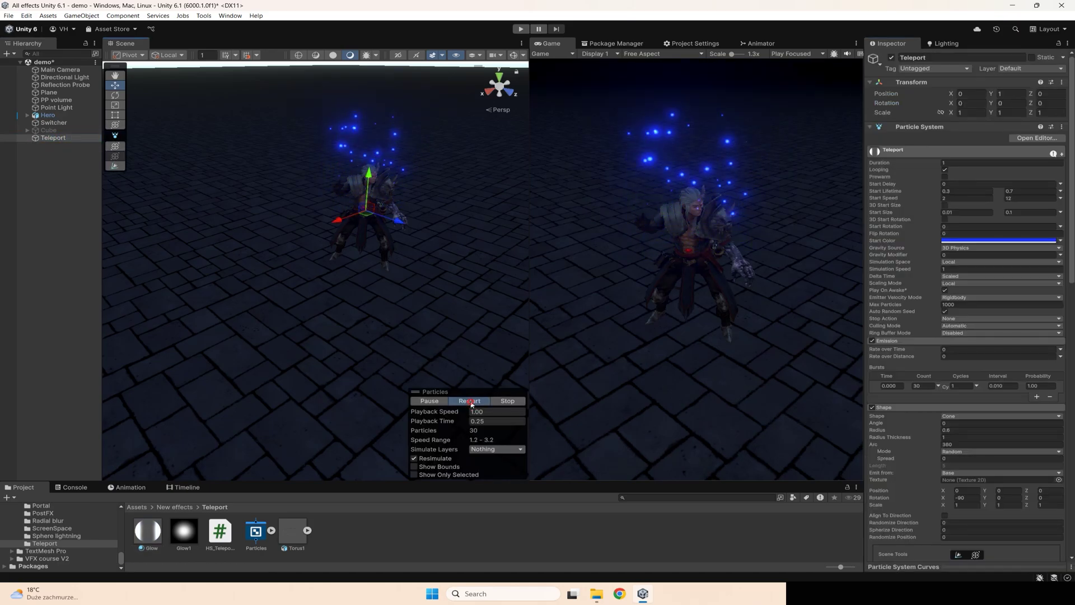
scroll(970, 404, "down", 15)
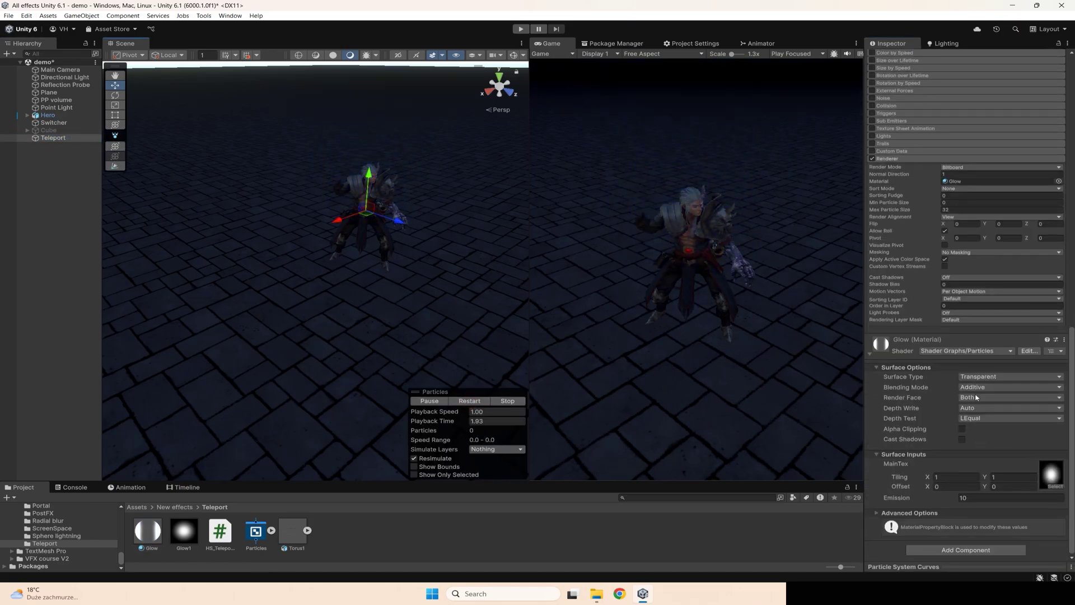
left_click(977, 387)
left_click(986, 417)
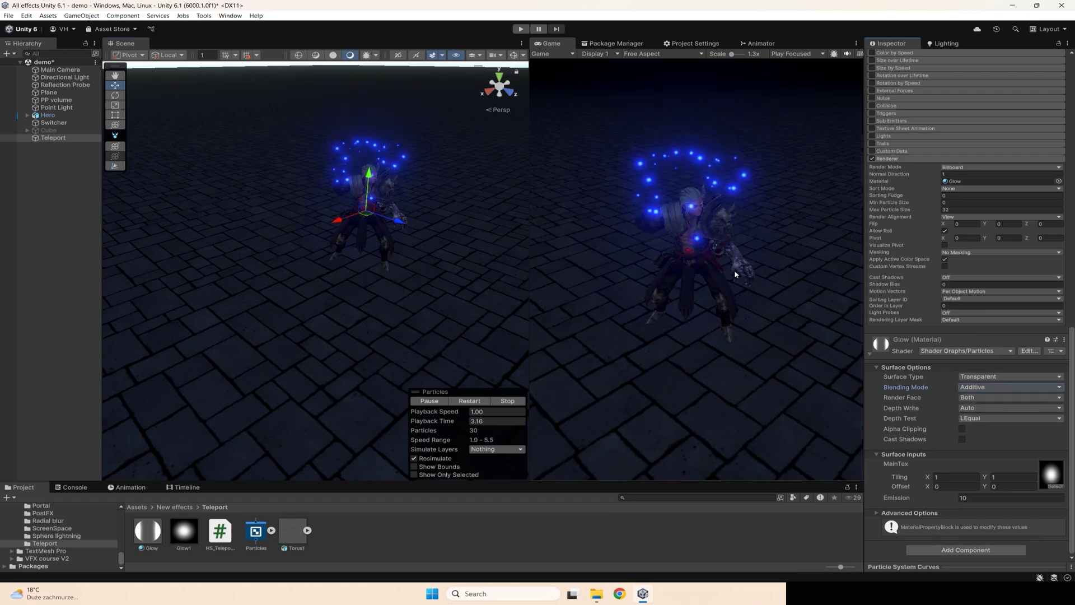
In the Renderer module, set Render Mode to Stretched Billboard with Length Scale 10 and Speed Scale 0.1
scroll(966, 302, "up", 5)
scroll(1014, 253, "up", 2)
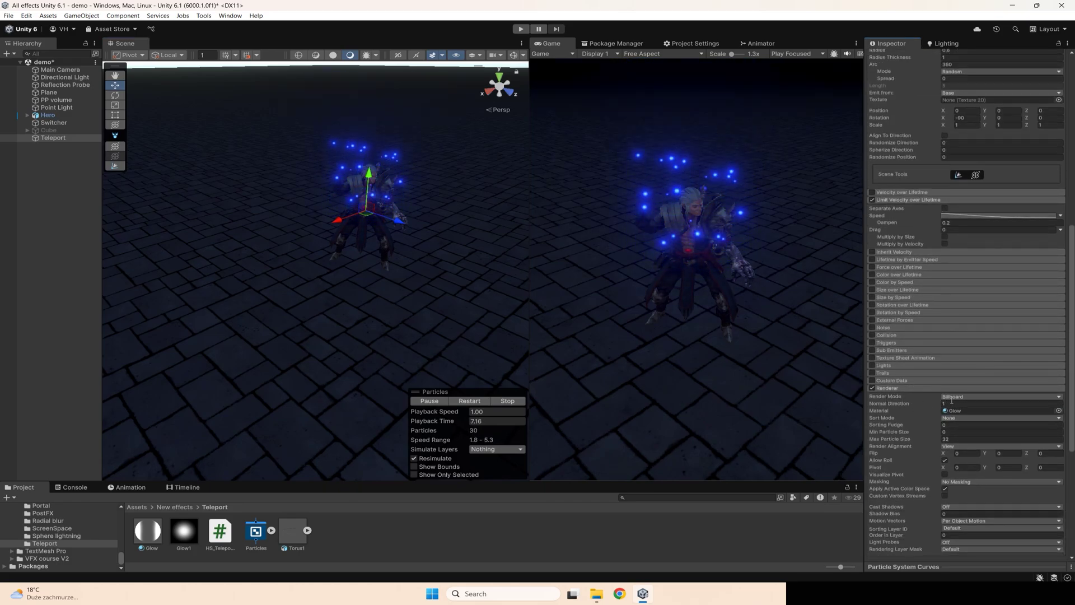
left_click(957, 397)
left_click(978, 416)
left_click(950, 418)
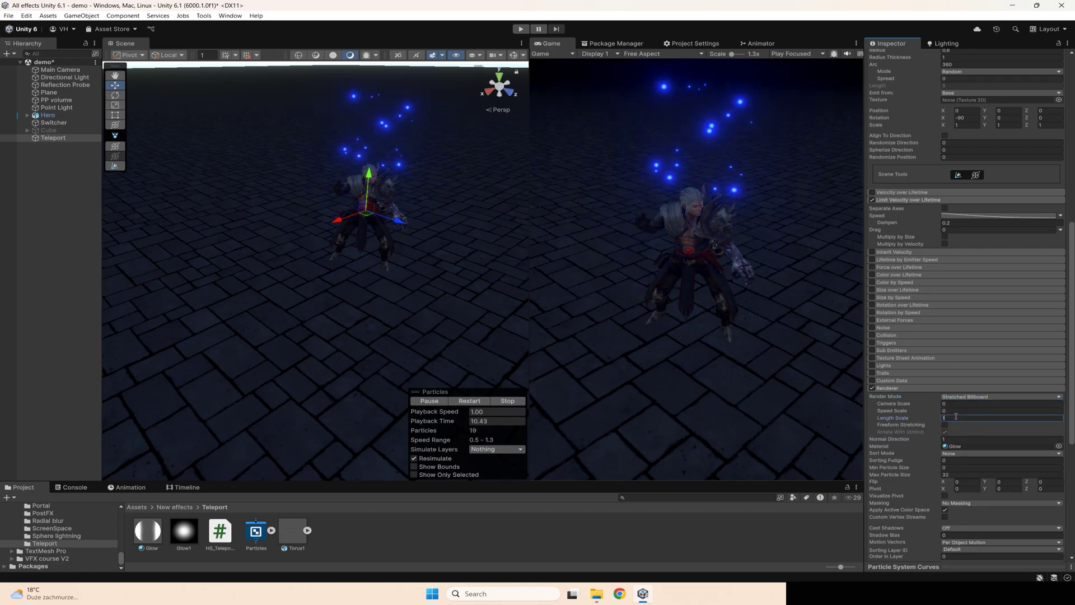
left_click(956, 411)
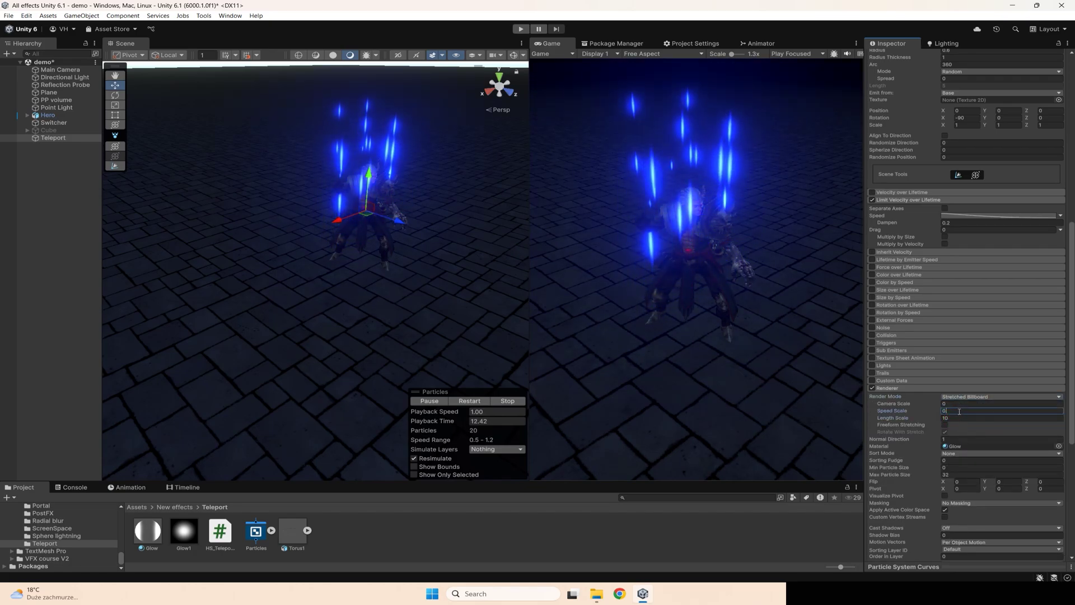
type(".1")
Enable Size over Lifetime on the Teleport particle system and give it a descending size curve
scroll(877, 367, "up", 3)
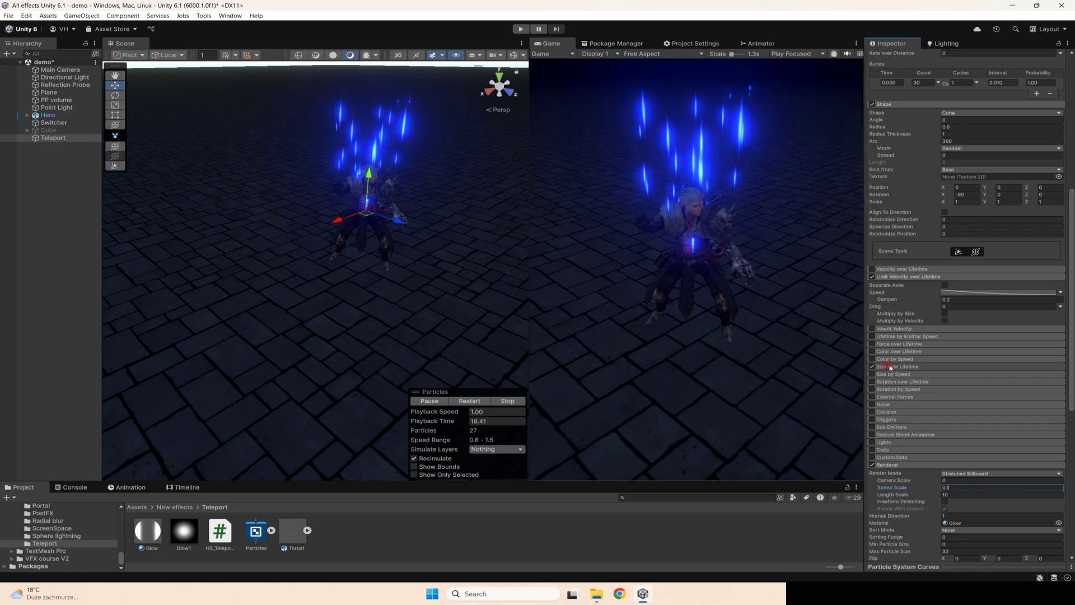
left_click(888, 367)
left_click(903, 567)
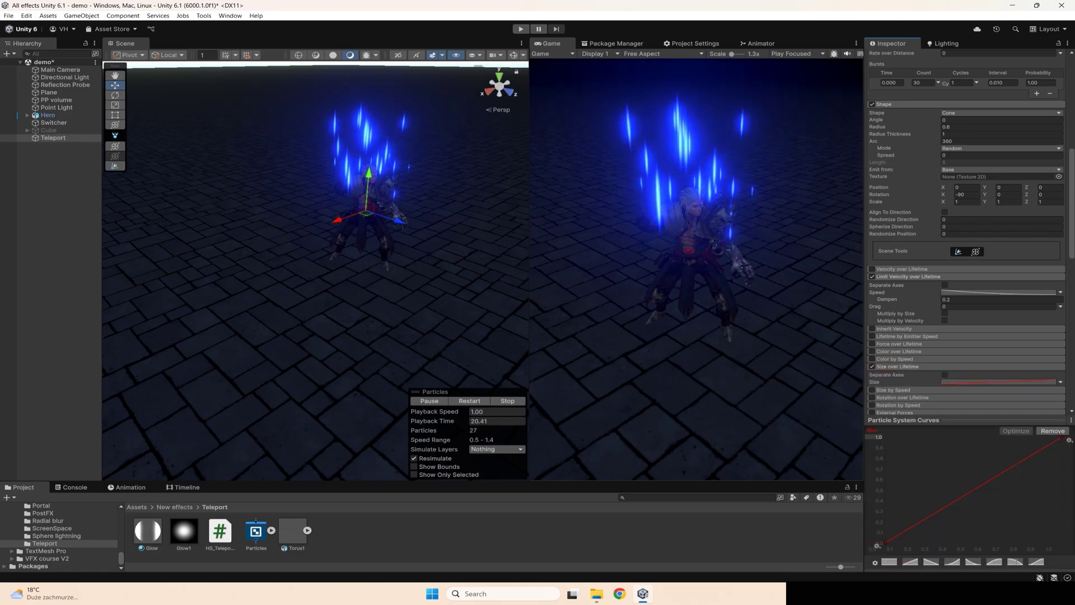
left_click(952, 420)
Disable Apply Active Color Space in the Teleport particle system's Renderer module and restart the effect preview
scroll(1024, 424, "up", 6)
scroll(1016, 378, "down", 7)
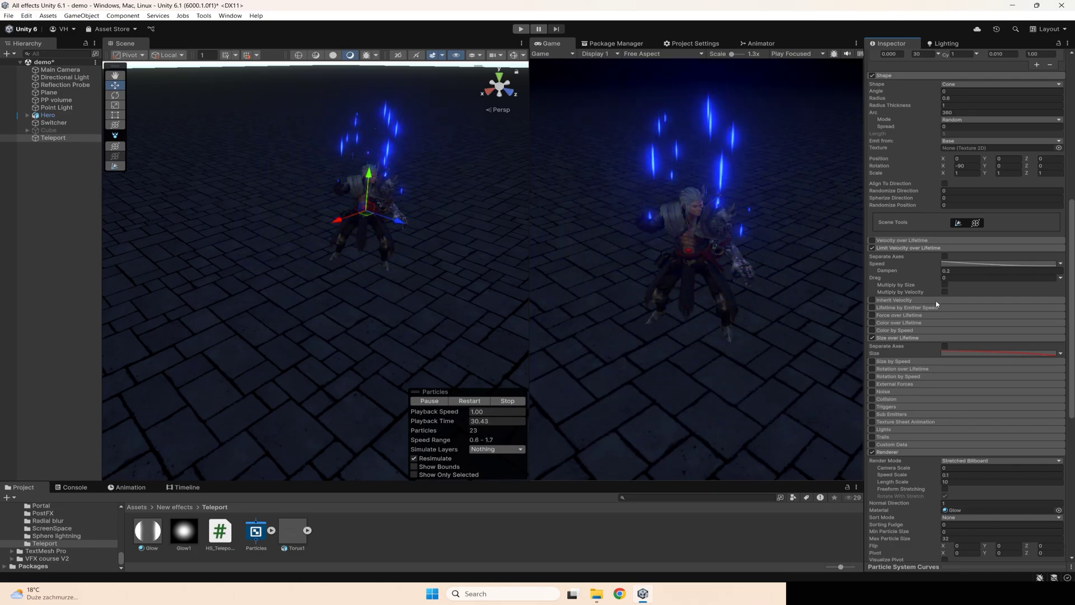
scroll(1015, 381, "down", 5)
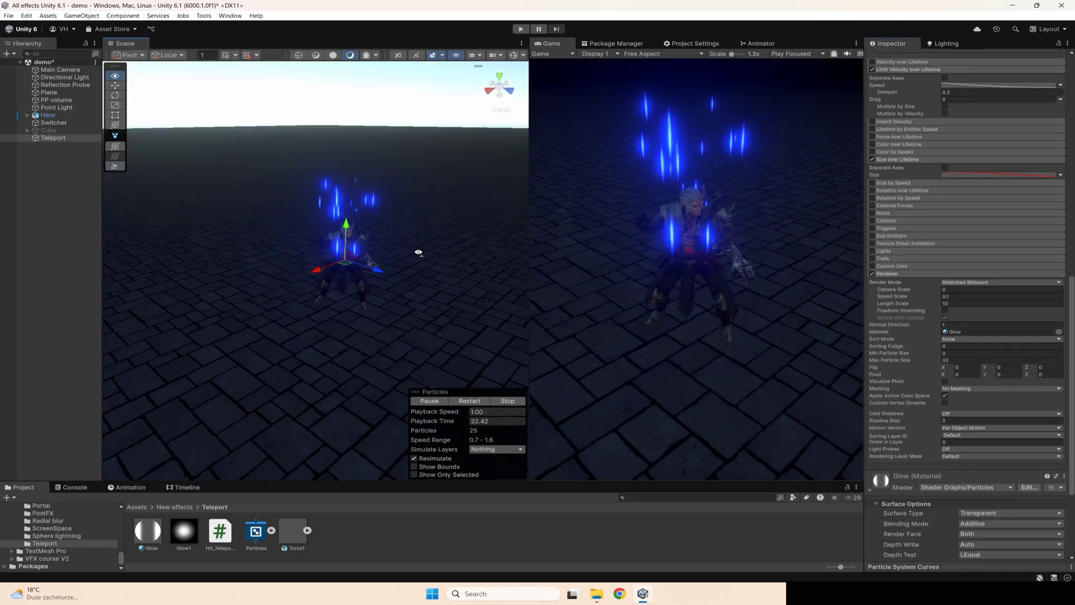
scroll(967, 244, "up", 9)
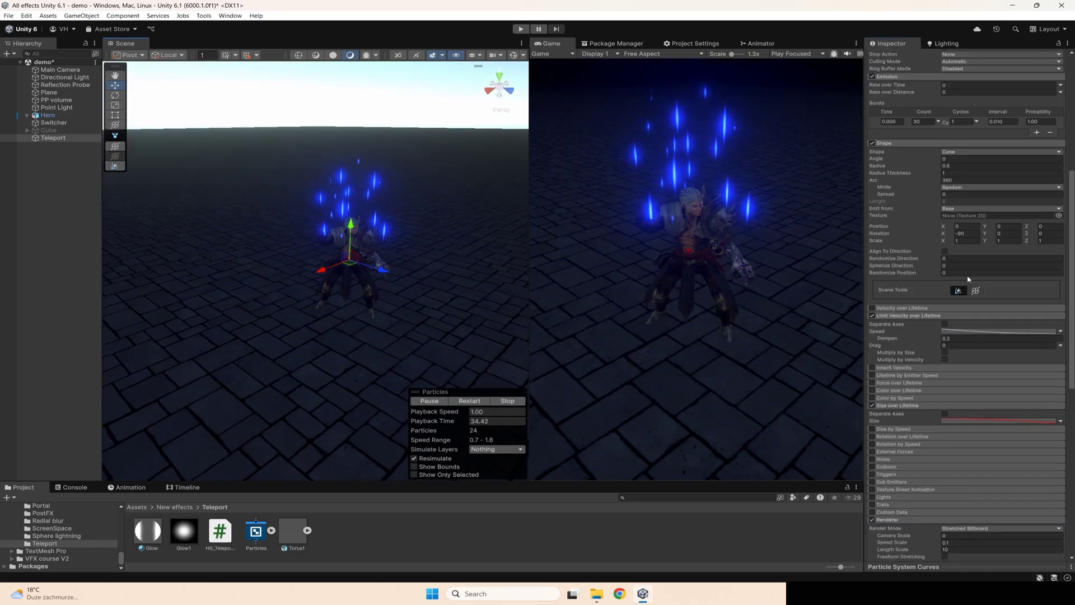
scroll(967, 244, "down", 10)
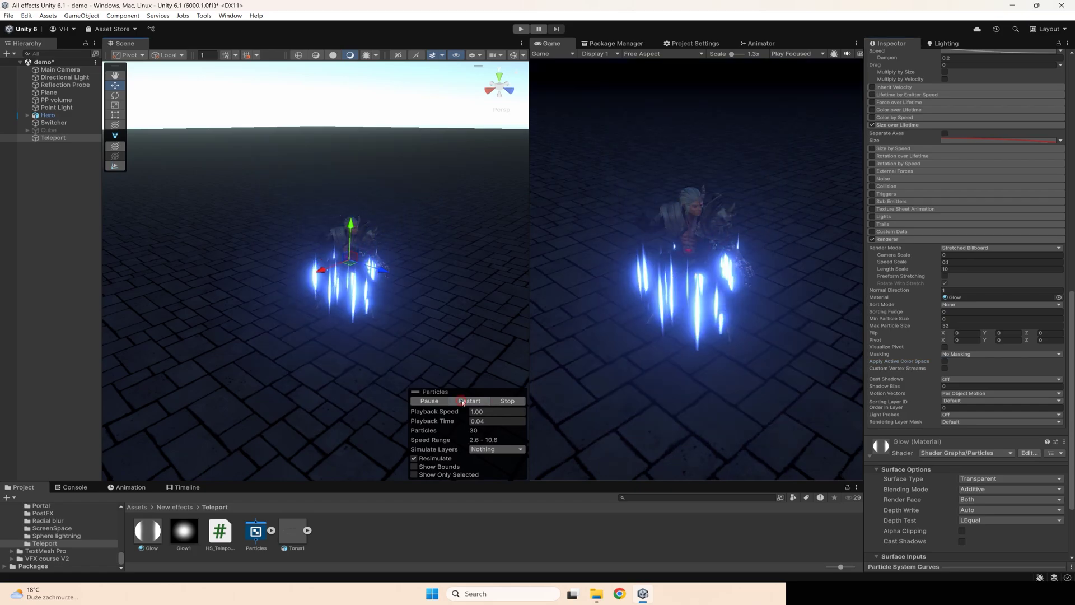
Replay the Teleport effect preview several times to check how the stretched particles rise and fade around the hero
left_click(463, 402)
left_click(463, 402)
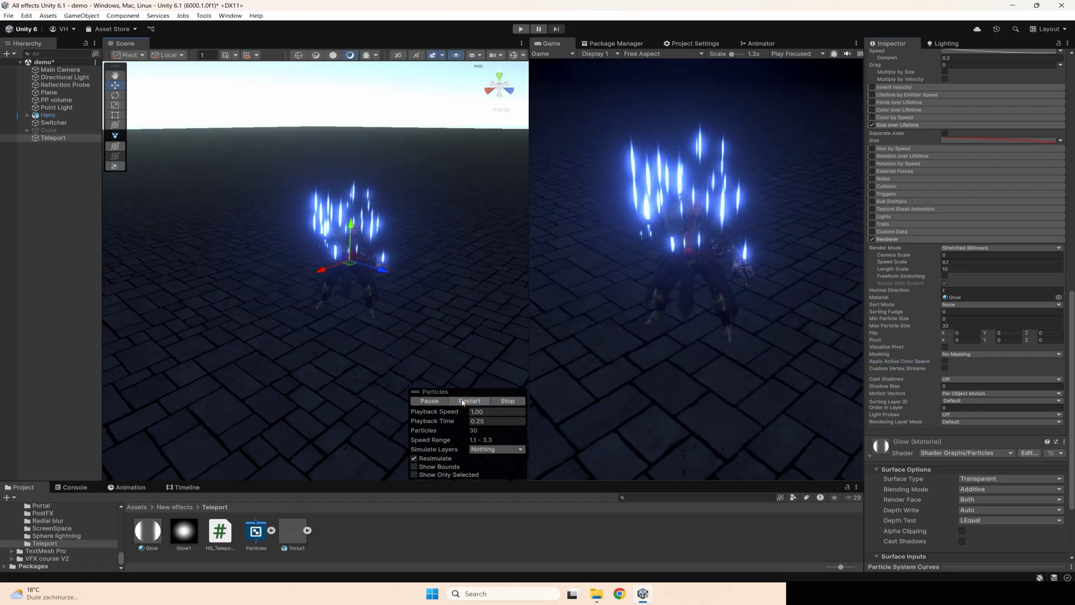
left_click(464, 402)
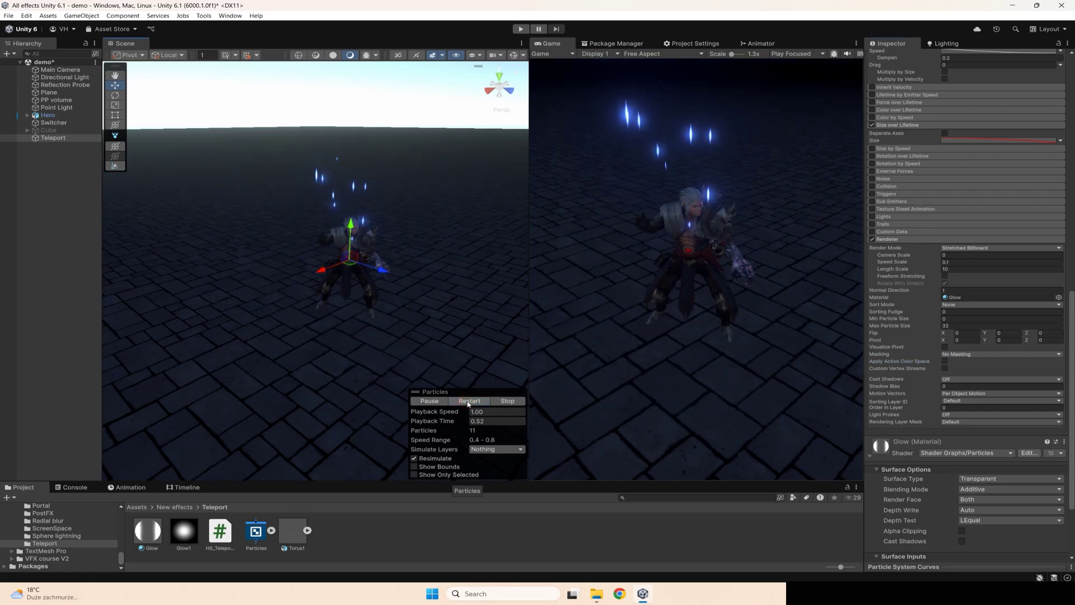
mouse_move(449, 306)
middle_mouse_down()
mouse_move(437, 312)
mouse_move(442, 322)
mouse_move(431, 317)
middle_mouse_up()
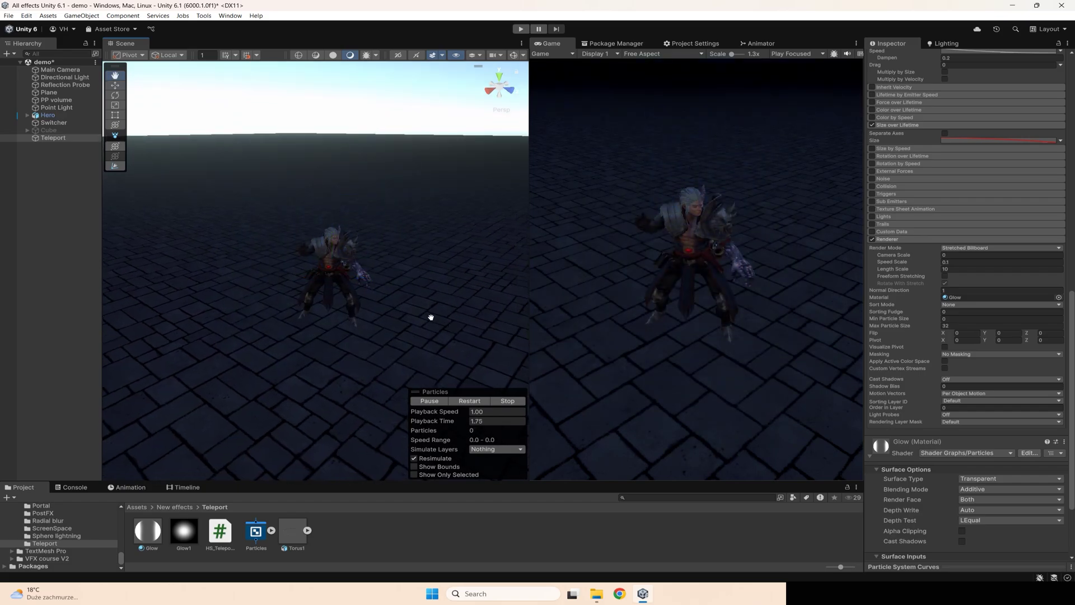
Duplicate the Teleport particle system and make the copy a child of the original Teleport object
left_click(54, 138)
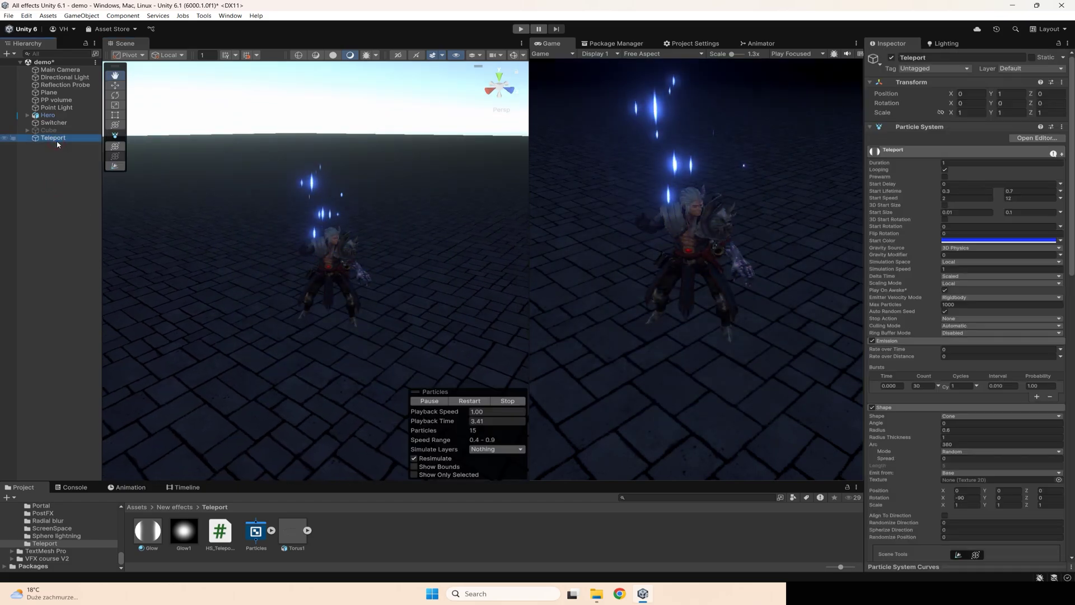
key("ctrl+d")
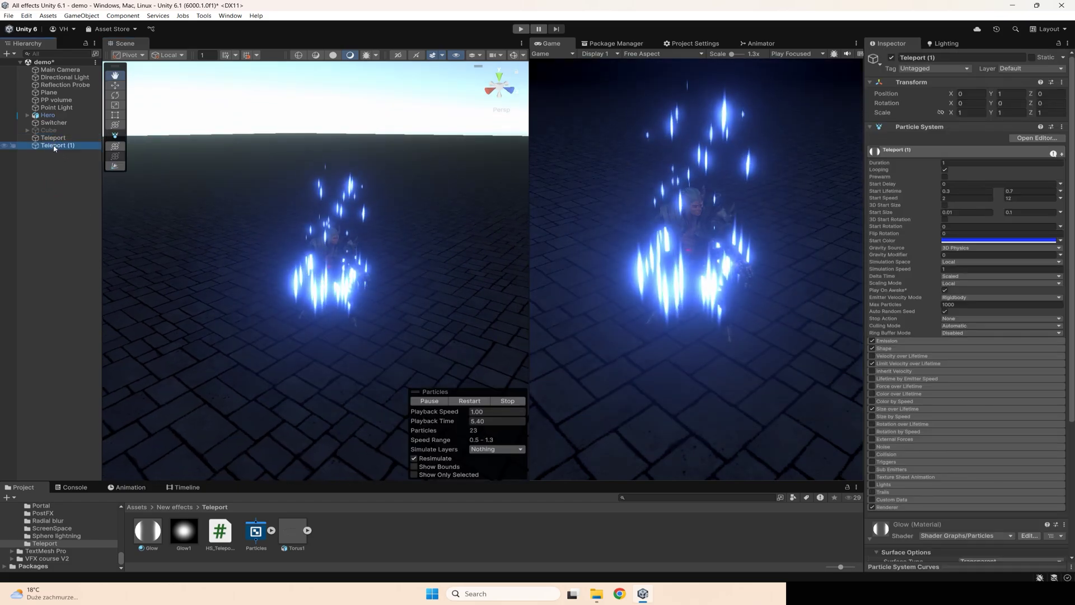
left_click_drag(55, 140, 54, 138)
In the child Teleport (1)'s Renderer module, set Render Mode to Mesh with the Torus1 mesh and Render Alignment to Local
scroll(962, 417, "down", 4)
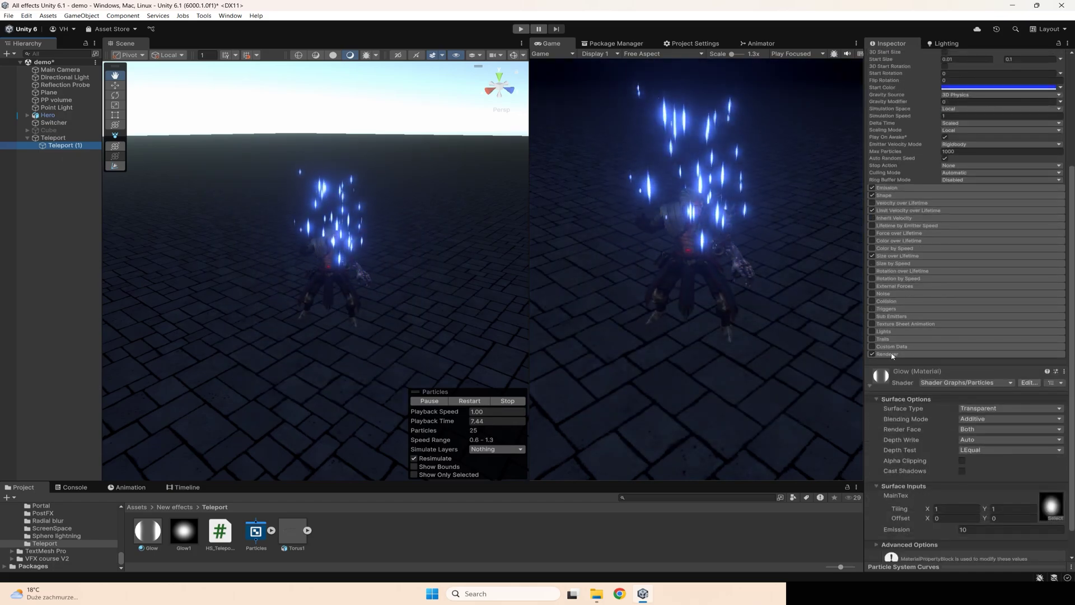
left_click(893, 358)
scroll(954, 368, "down", 4)
scroll(955, 368, "down", 1)
left_click(959, 210)
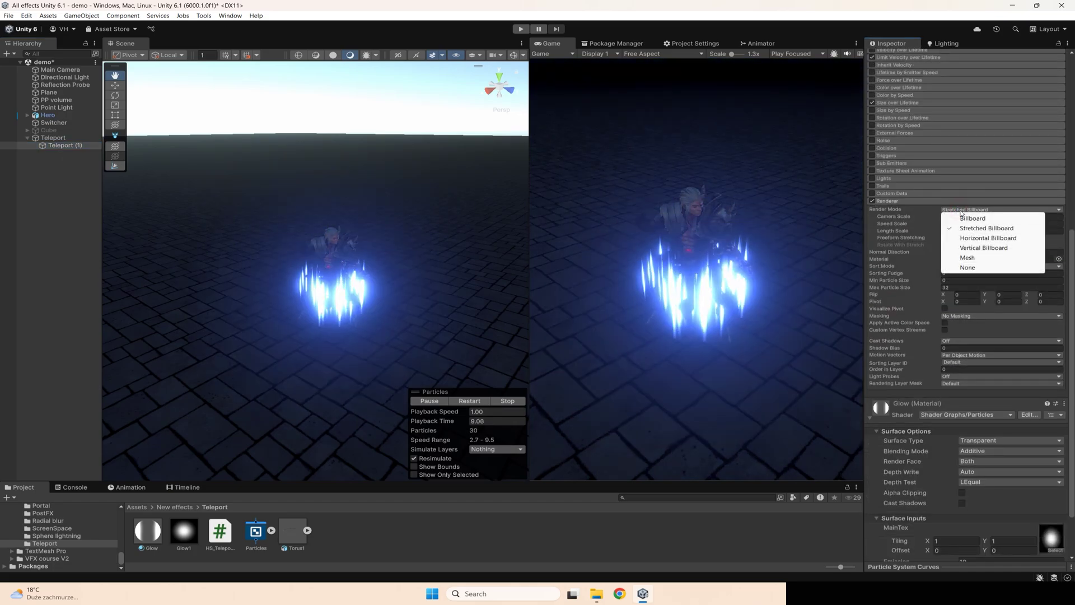
left_click(968, 258)
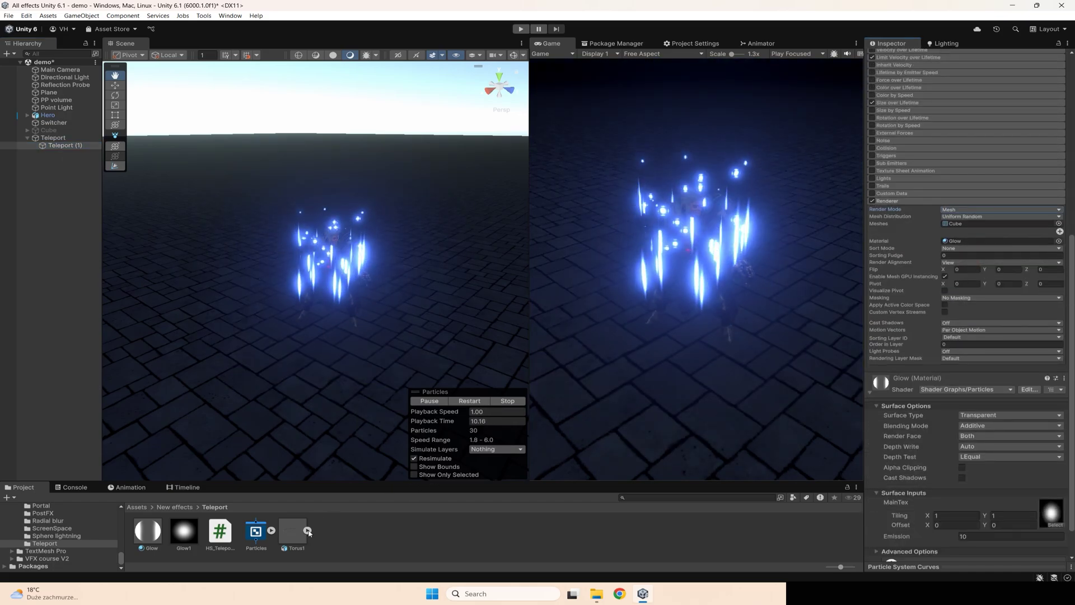
left_click_drag(1071, 237, 968, 224)
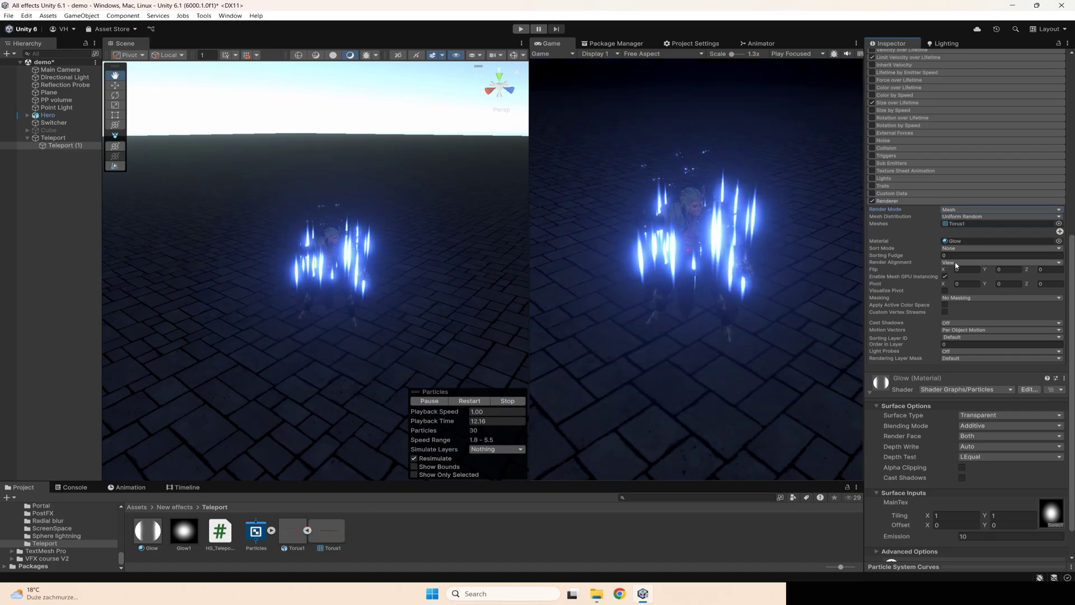
left_click(950, 263)
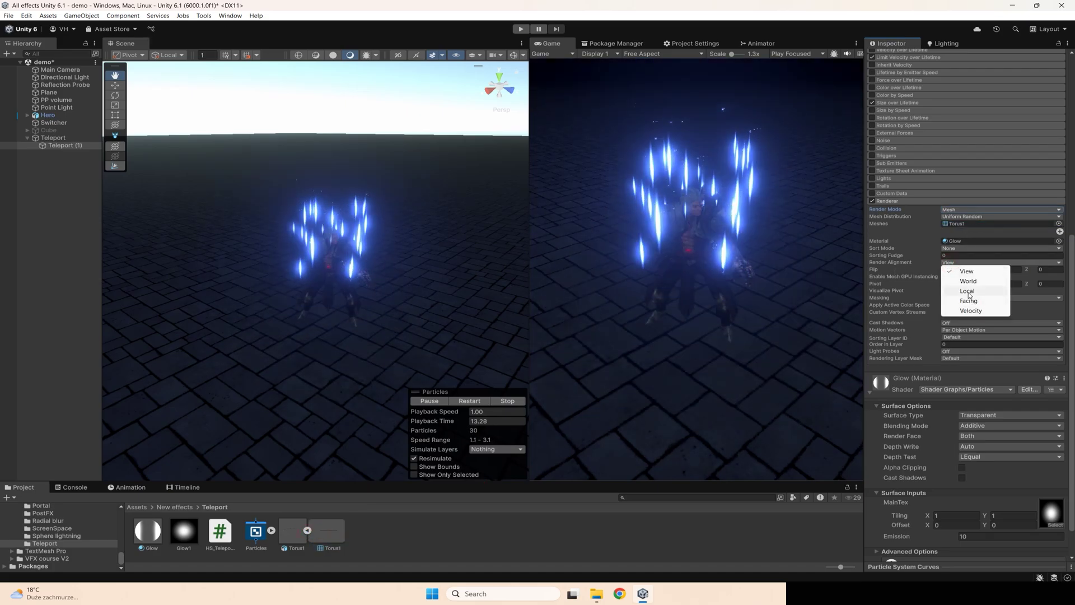
left_click(967, 291)
In Teleport (1)'s Shape module, set Radius to 0, emit from Volume with Length 2, and set Position Y to -1
scroll(981, 345, "up", 4)
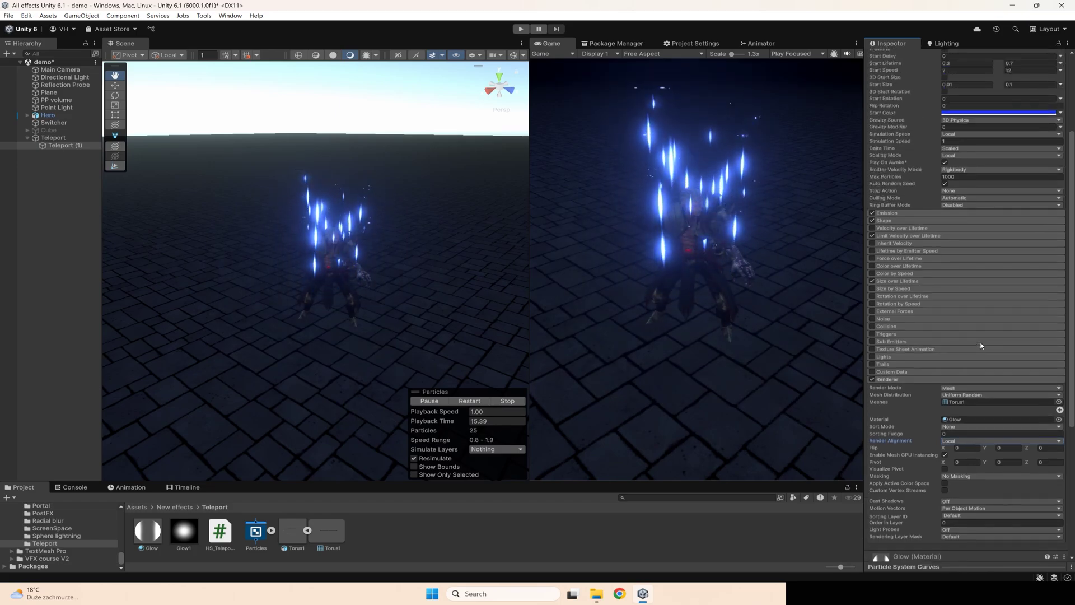
scroll(981, 346, "up", 3)
left_click(891, 323)
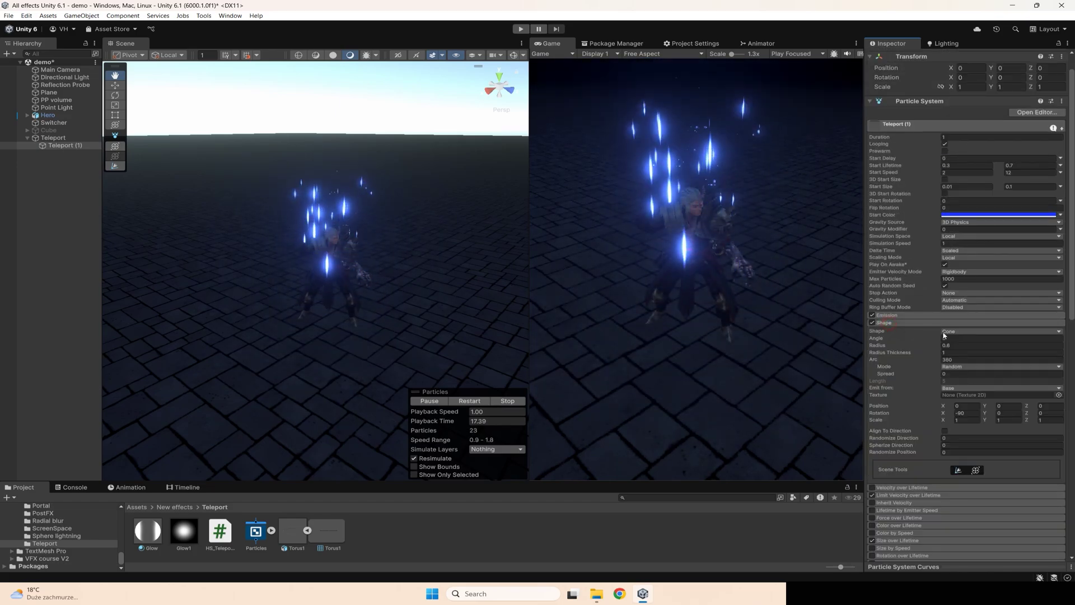
type("0")
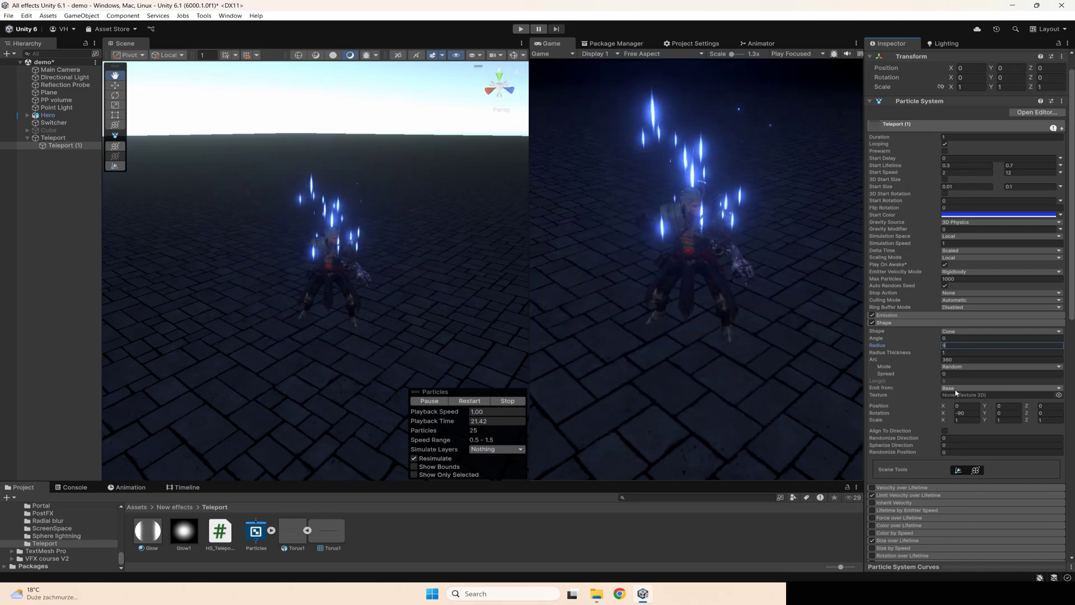
left_click(957, 387)
left_click(967, 406)
left_click(955, 381)
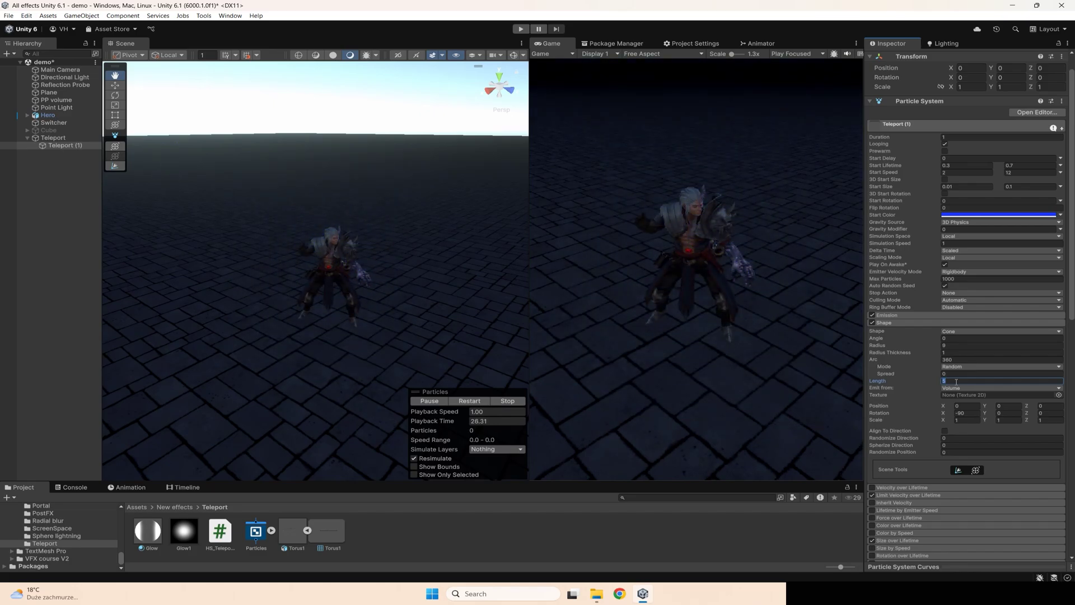
type("2")
left_click(1011, 405)
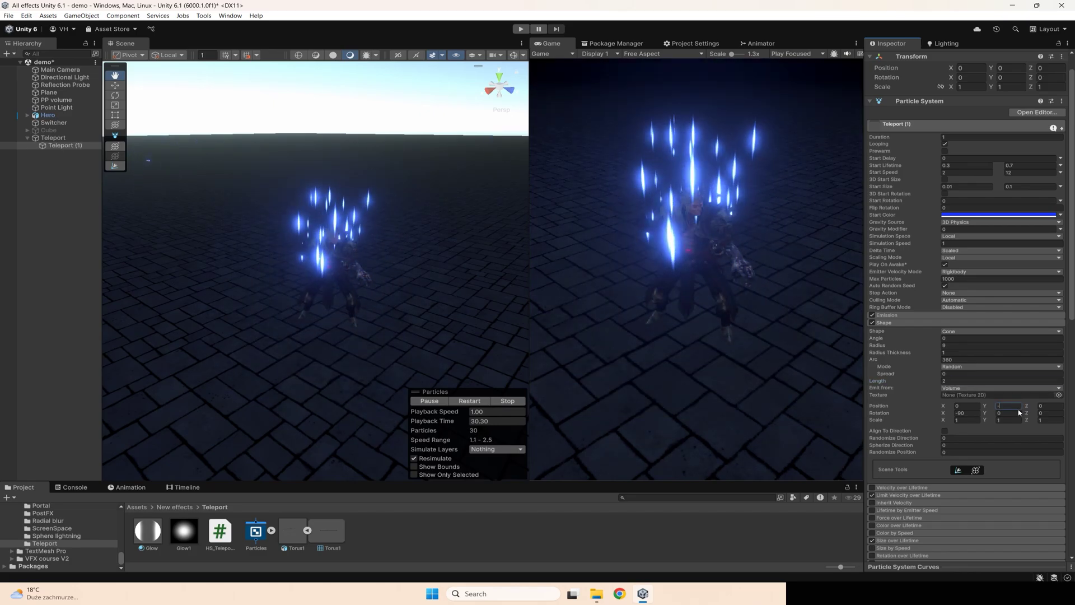
In the parent Teleport's Shape module, set Position Y to -1, emit from Volume with Length 1, and restart the preview
left_click(52, 138)
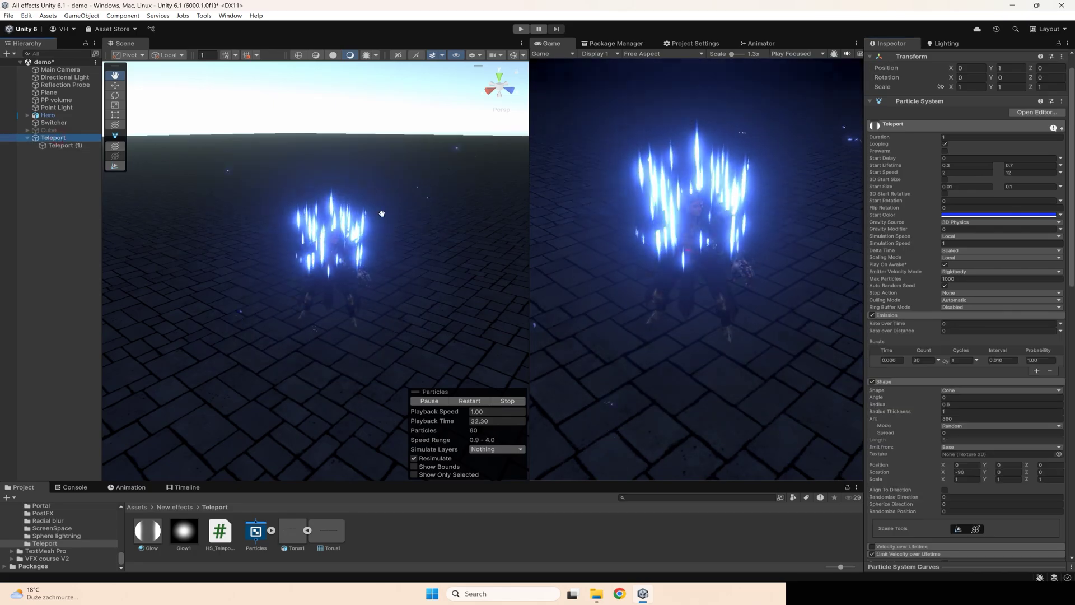
scroll(954, 377, "down", 2)
type("-1")
left_click(950, 396)
left_click(958, 415)
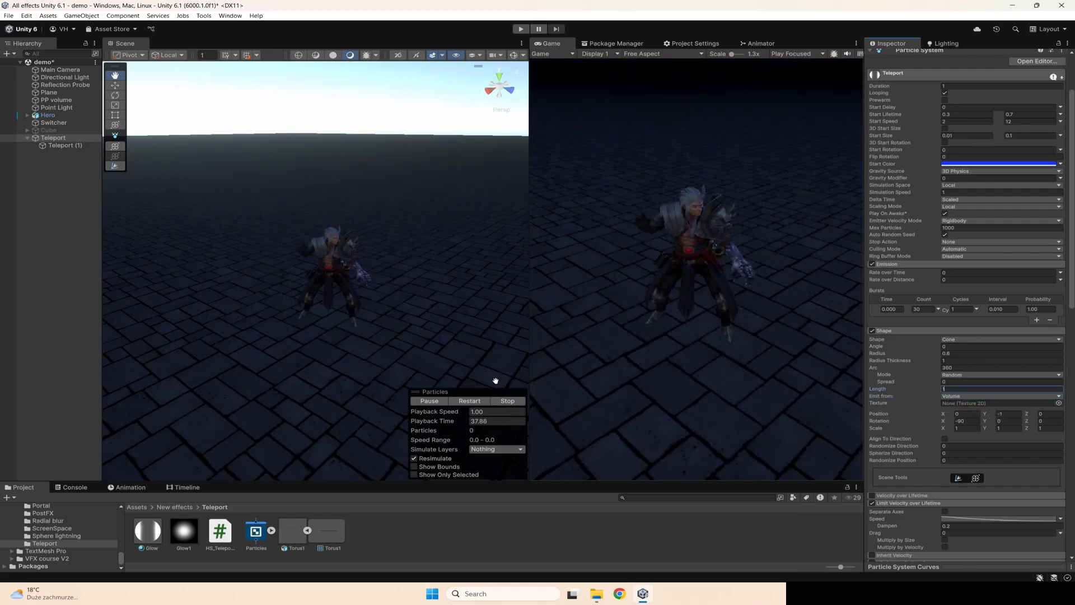
left_click(470, 402)
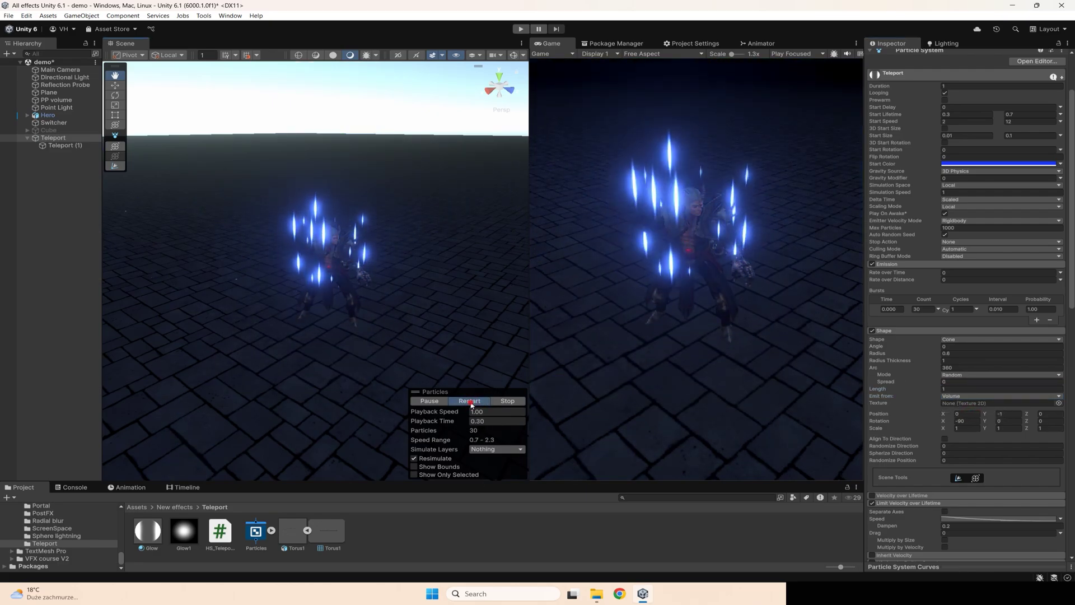
Set Teleport (1)'s Start Size to random between 1 and 1.5, and restart and pause the preview with the rings in view
left_click(43, 146)
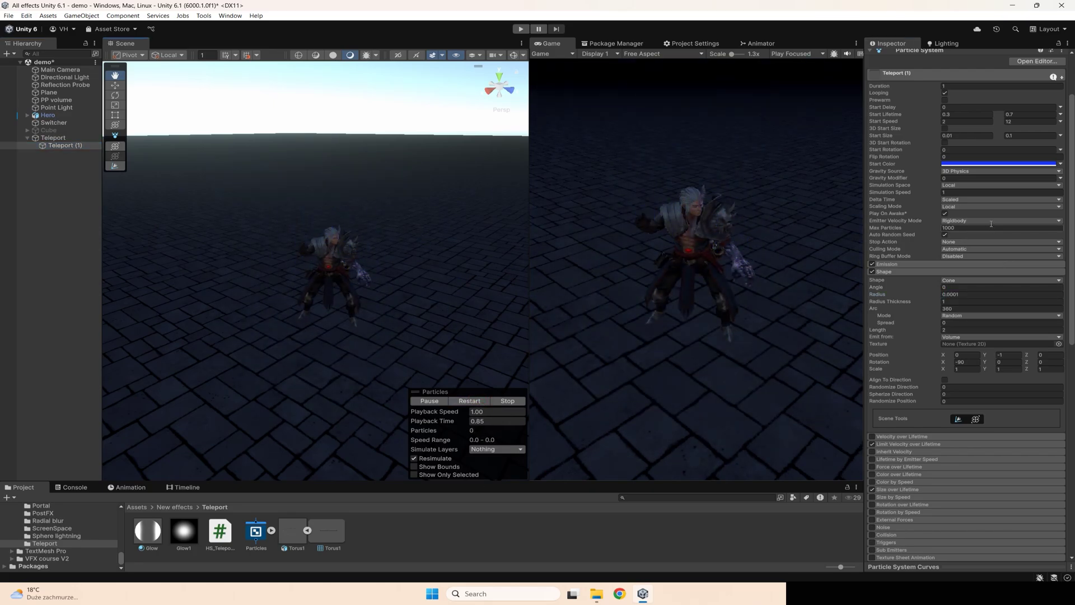
scroll(987, 221, "up", 3)
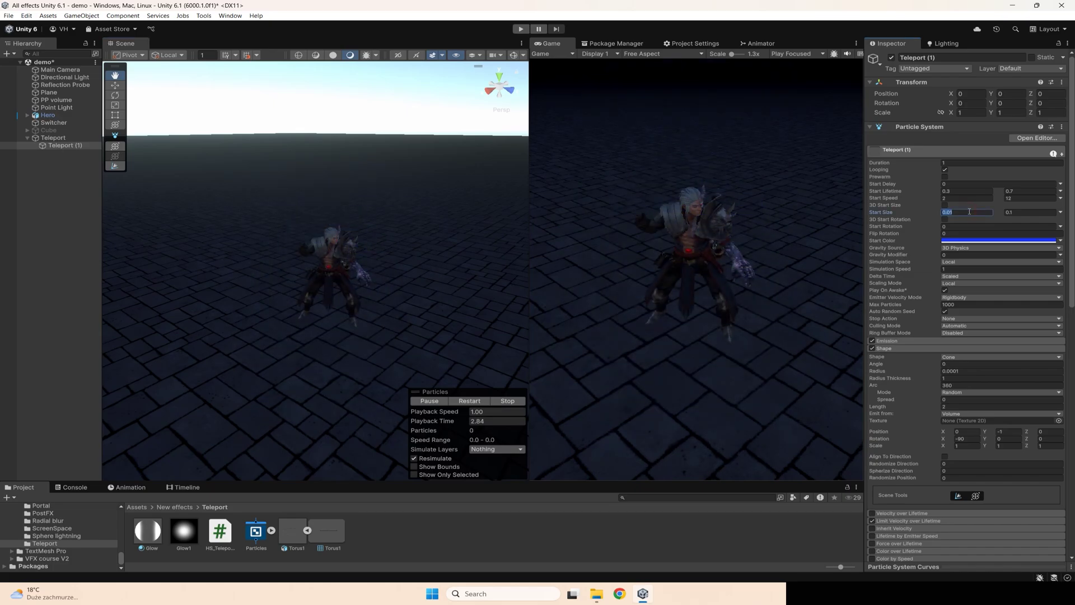
scroll(996, 360, "down", 7)
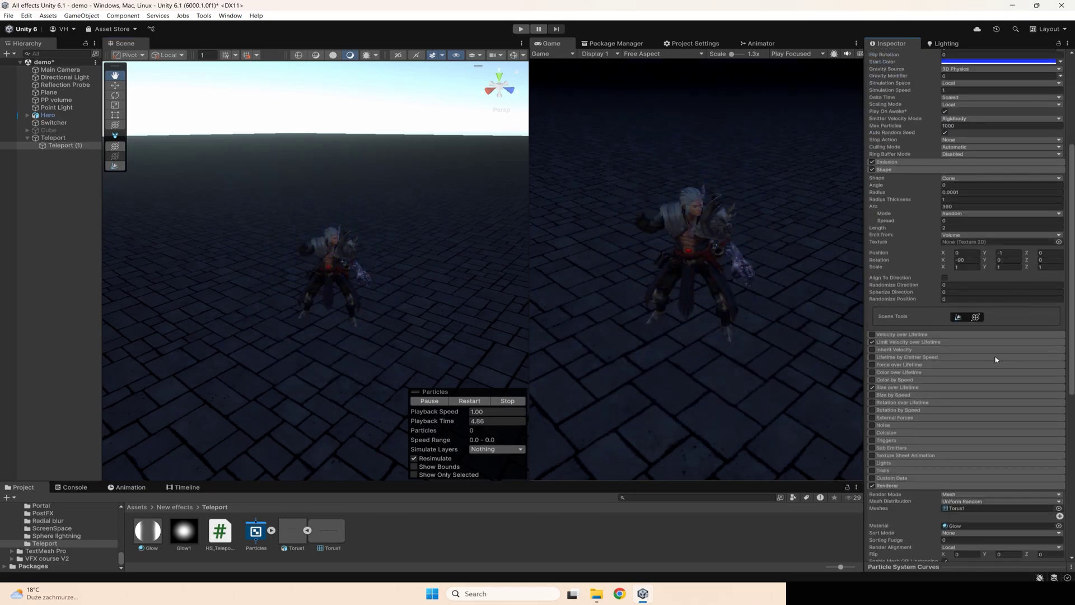
scroll(995, 359, "up", 7)
left_click(962, 211)
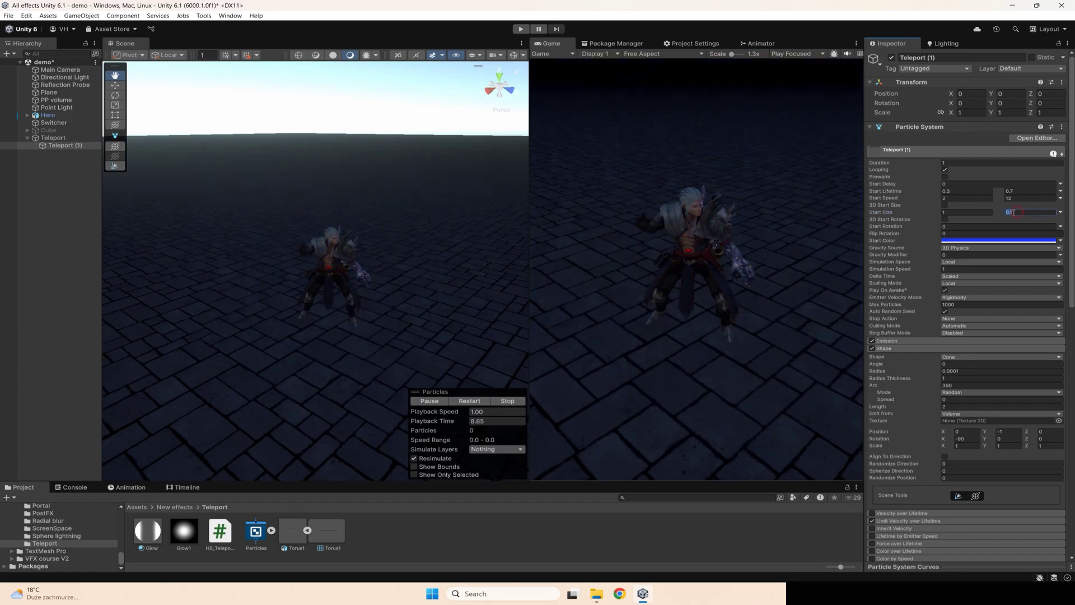
left_click(1029, 212)
type("1.5")
right_click_drag(392, 252, 385, 286)
scroll(386, 285, "down", 3)
left_click(457, 402)
left_click(436, 401)
Enable Texture Sheet Animation on Teleport (1) with 3 x 3 tiles and a constant Frame over Time of 4
scroll(919, 376, "down", 10)
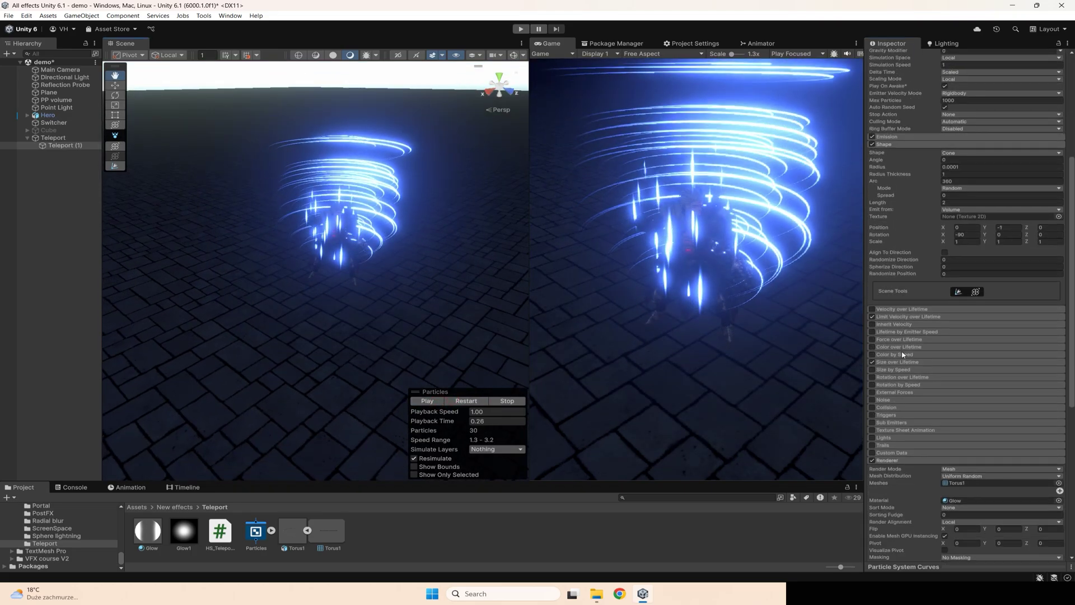
left_click(872, 277)
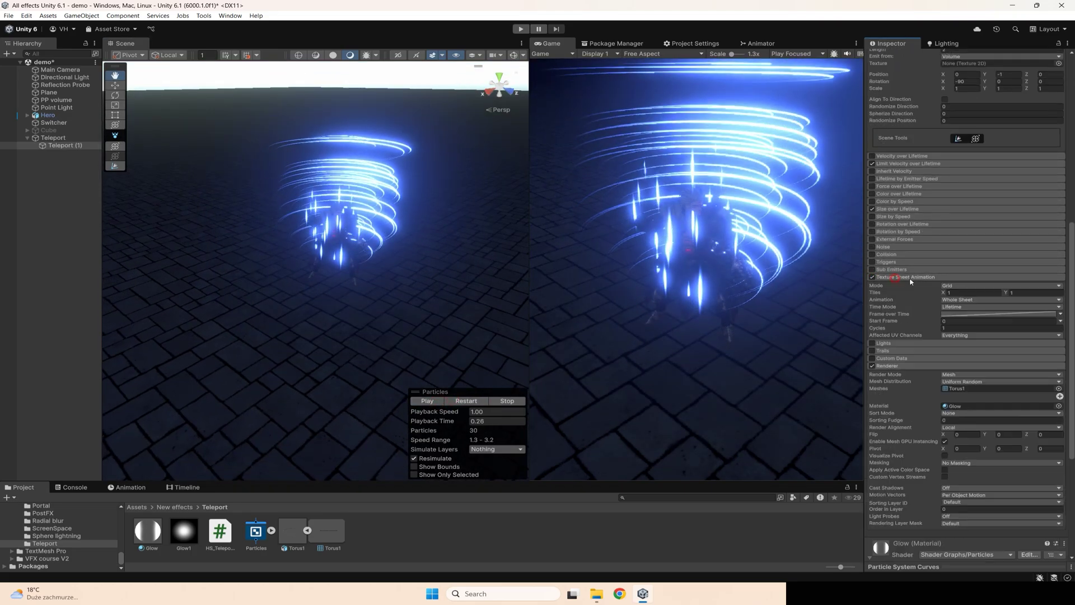
type("3")
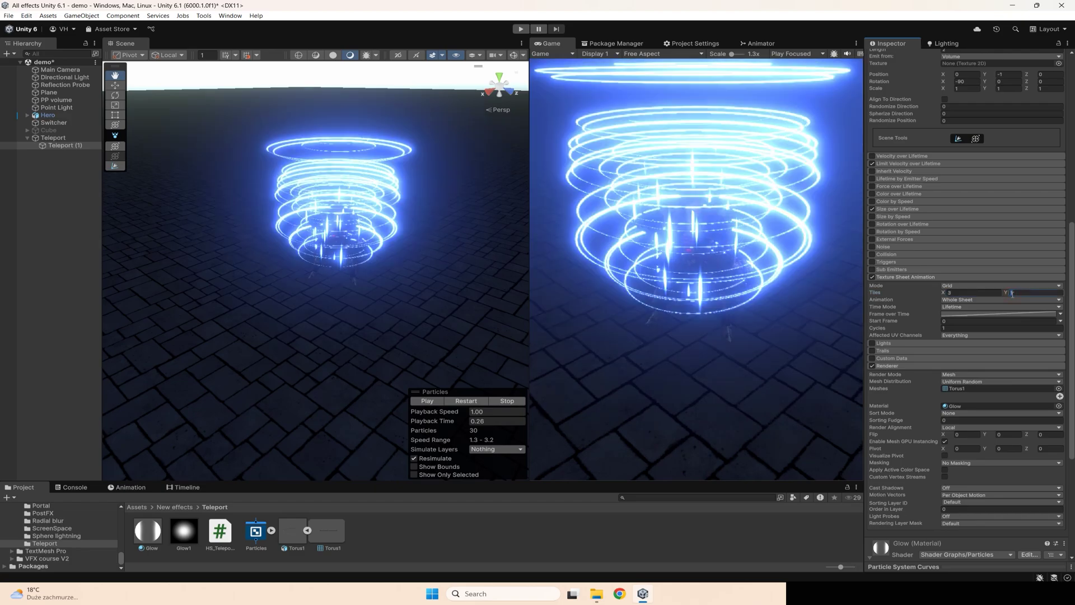
type("3")
left_click(1059, 313)
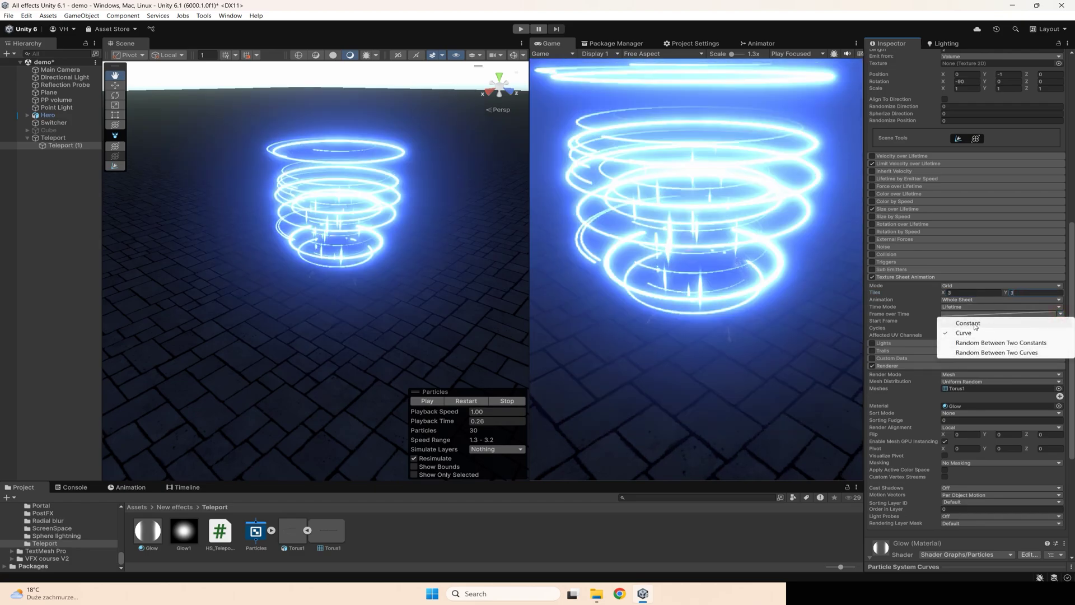
left_click(967, 323)
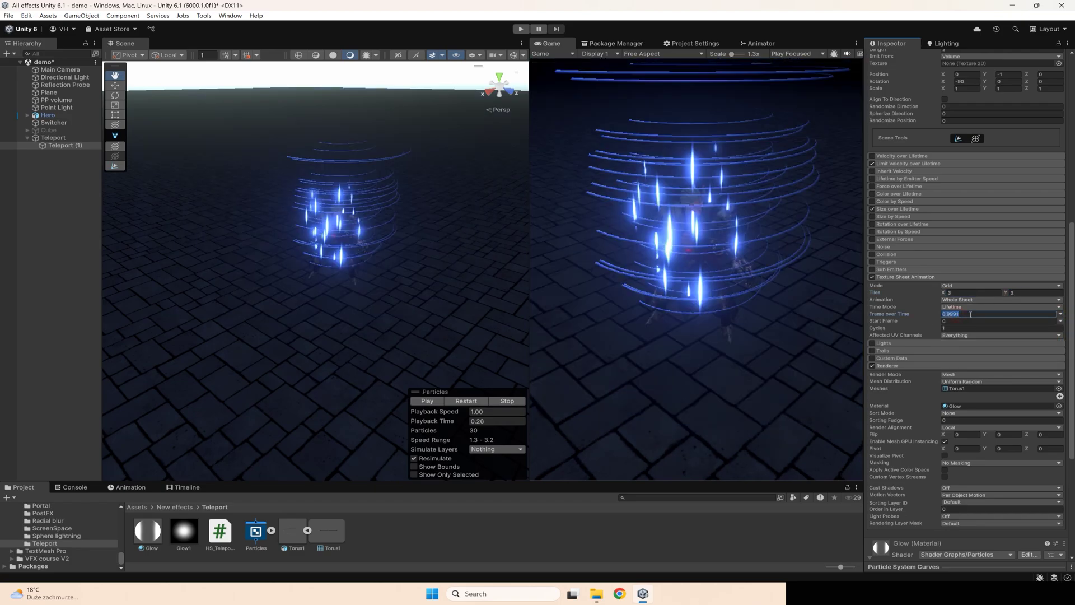
type("3")
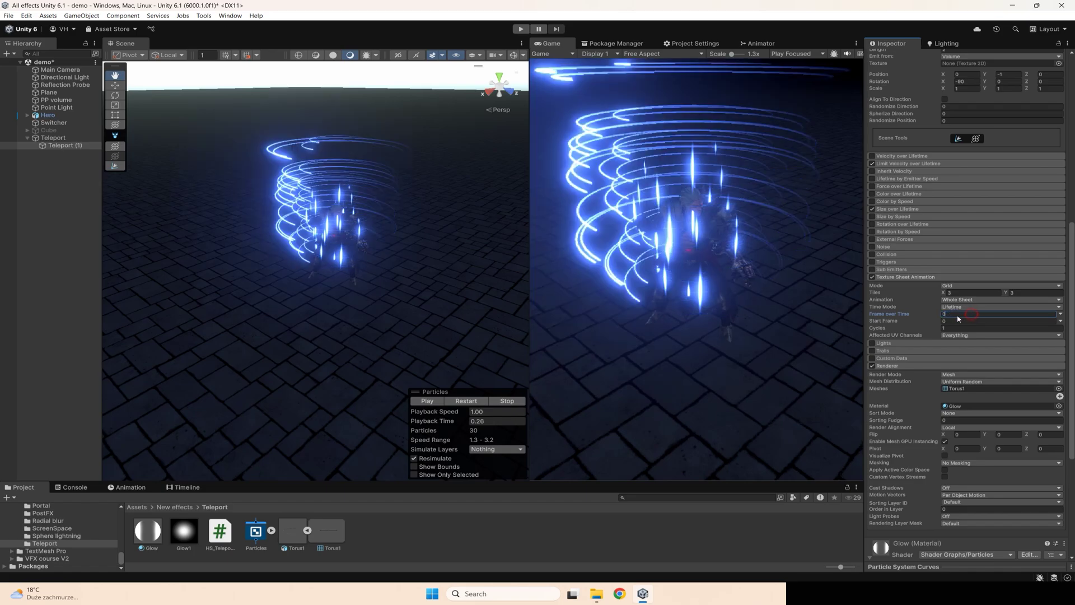
type("4")
Examine the glowing rings in the scene and the Glow material's texture settings, and replay the preview to a paused moment
left_click_drag(337, 249, 344, 251, "alt")
scroll(988, 387, "down", 3)
scroll(988, 386, "down", 5)
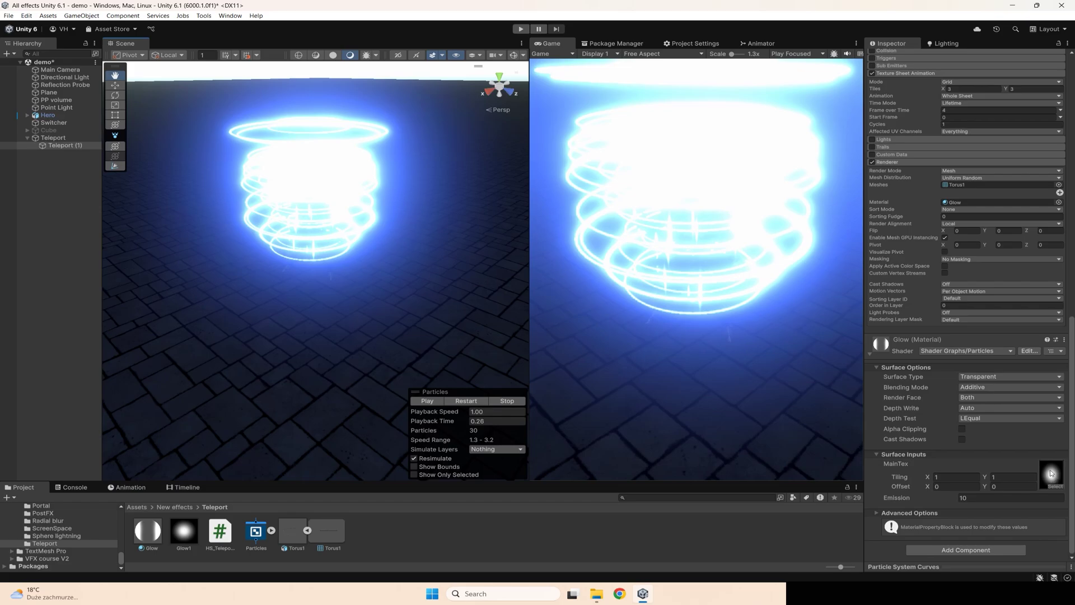
mouse_move(401, 285)
right_mouse_down()
mouse_move(392, 295)
mouse_move(387, 279)
right_mouse_up()
scroll(388, 279, "down", 2)
scroll(1007, 294, "up", 12)
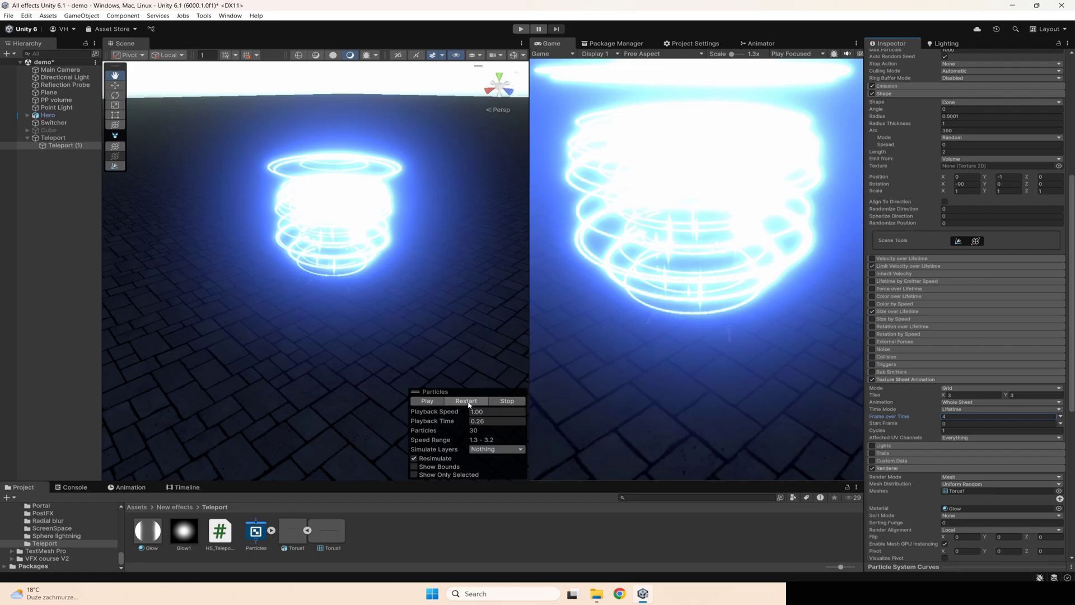
left_click(447, 402)
left_click(447, 401)
Give Teleport (1)'s Size over Lifetime an ascending curve that levels off, and restart and pause the preview
left_click(980, 311)
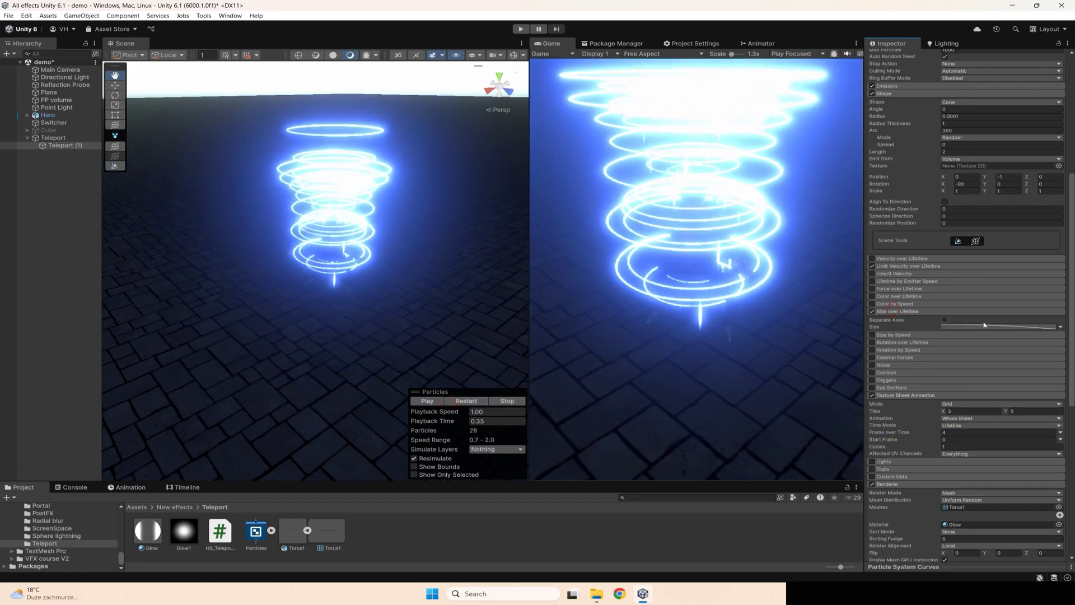
left_click(907, 567)
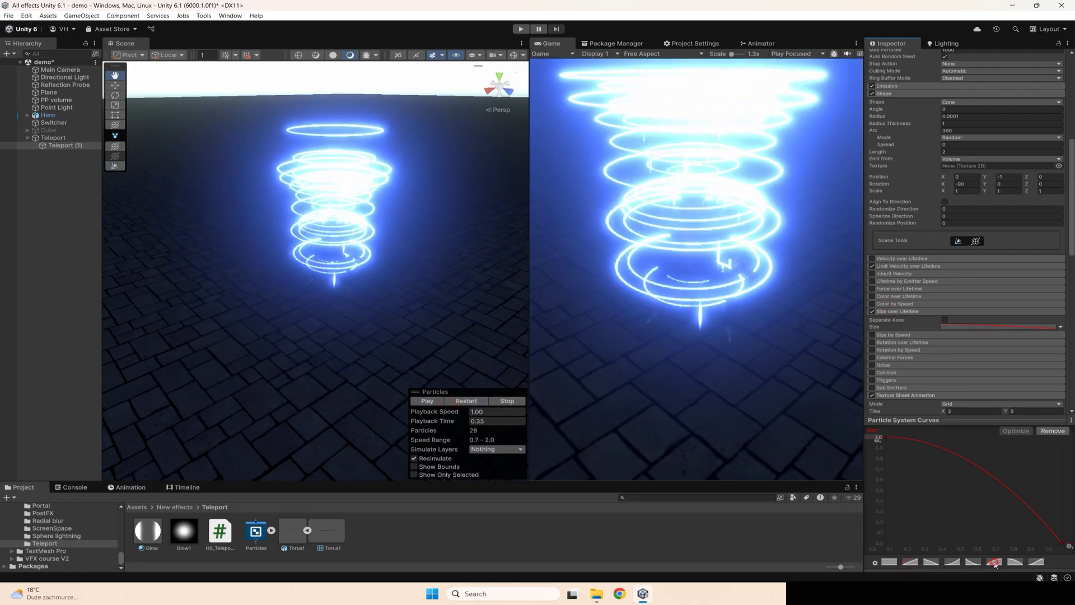
left_click(994, 562)
left_click(472, 402)
left_click(473, 402)
left_click(427, 402)
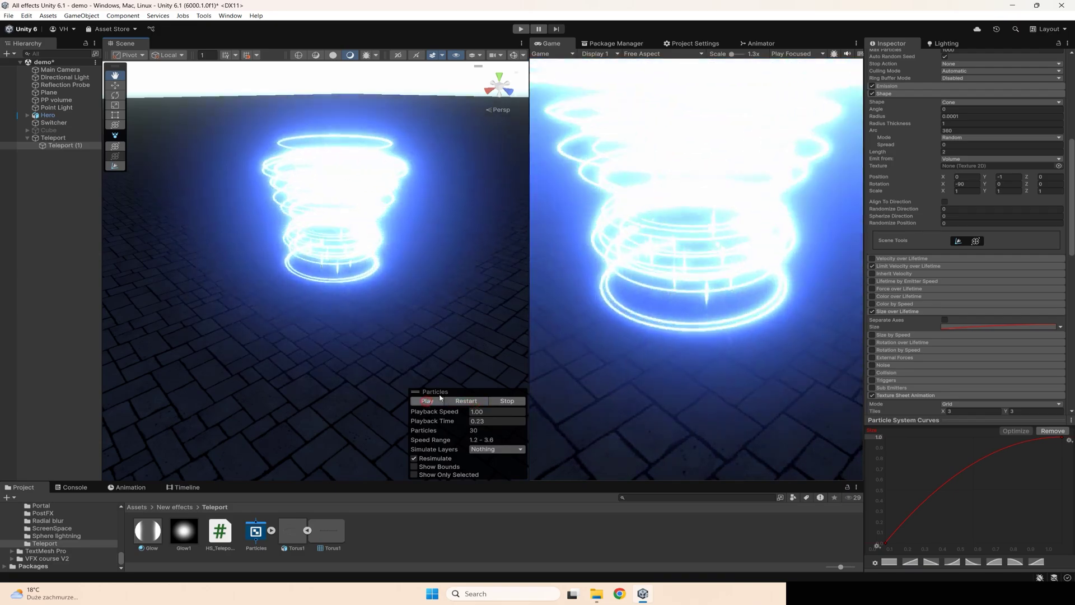
Enable Color over Lifetime on Teleport (1) and fade the gradient's end key to Alpha 0
left_click(894, 297)
left_click(996, 303)
left_click(1065, 339)
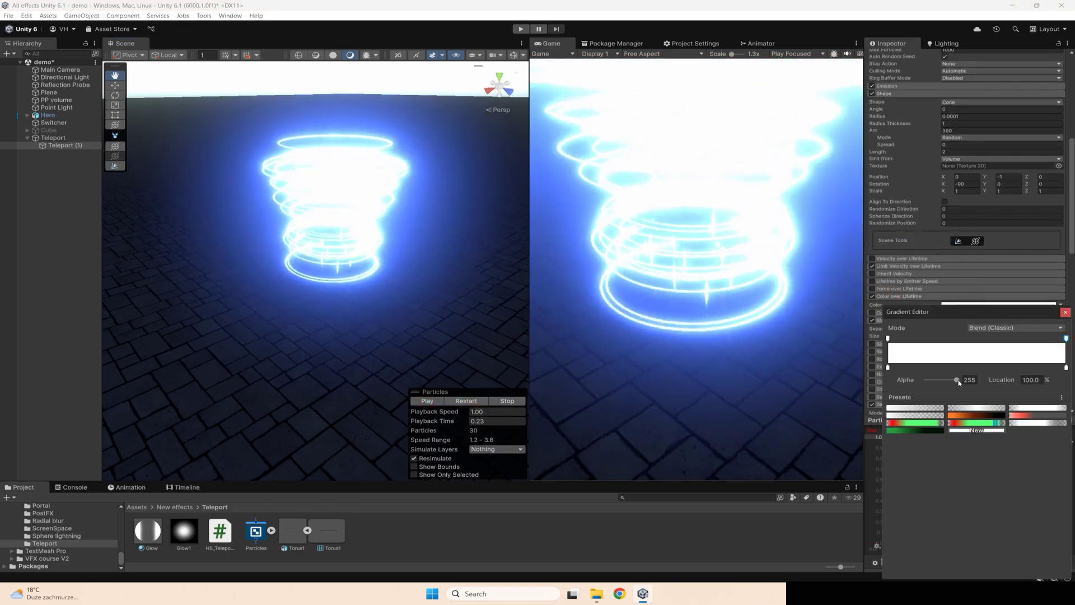
left_click_drag(959, 383, 917, 384)
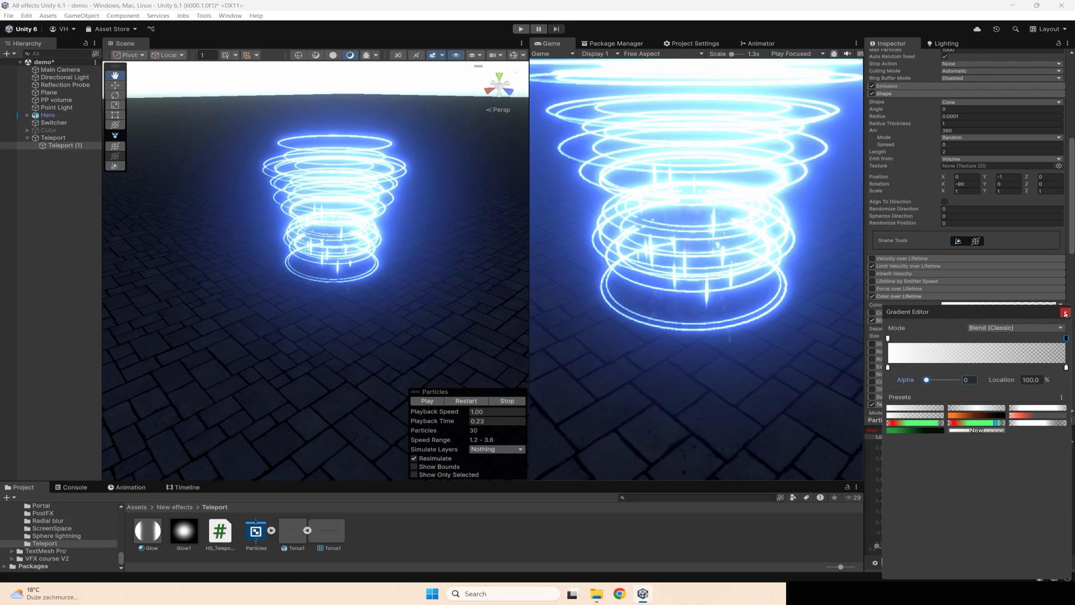
Set the ring system's burst count to 15 and change its Start Speed to a constant 0
left_click(1065, 314)
scroll(962, 224, "up", 5)
left_click(887, 238)
left_click(927, 283)
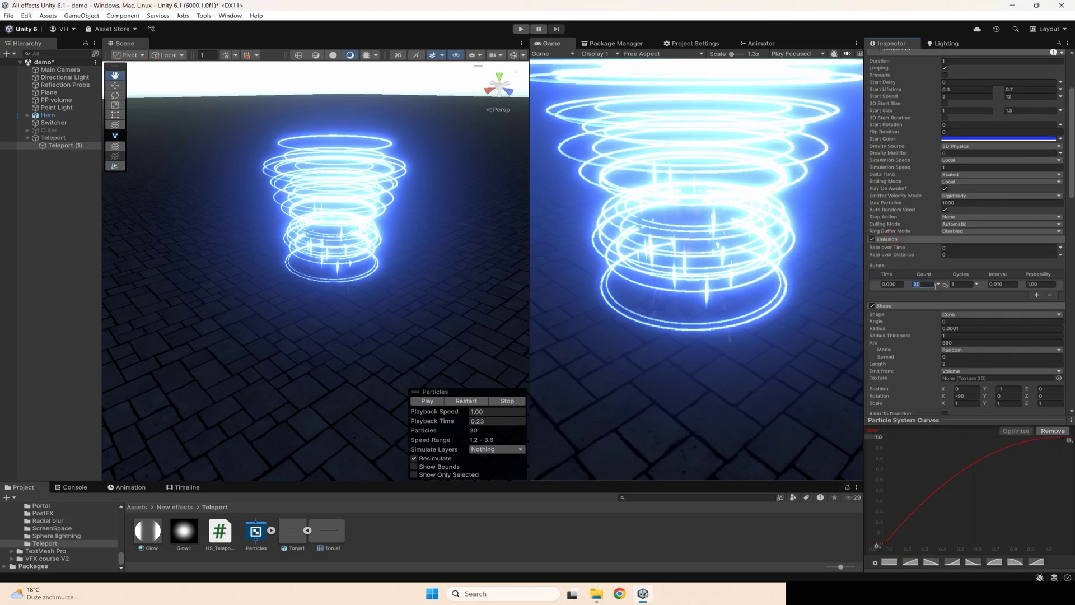
type("15")
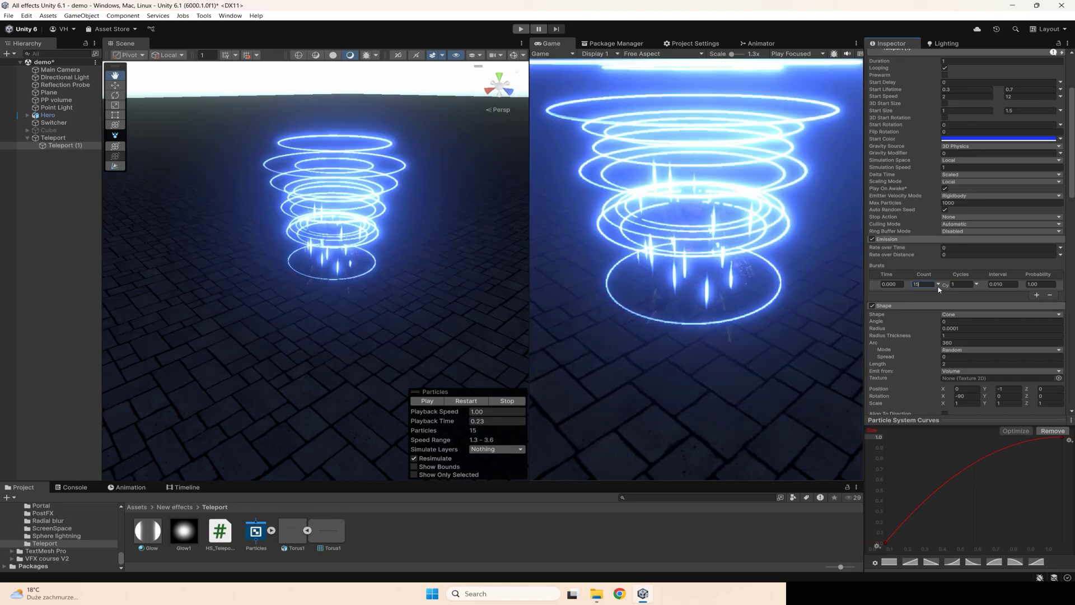
scroll(954, 128, "up", 2)
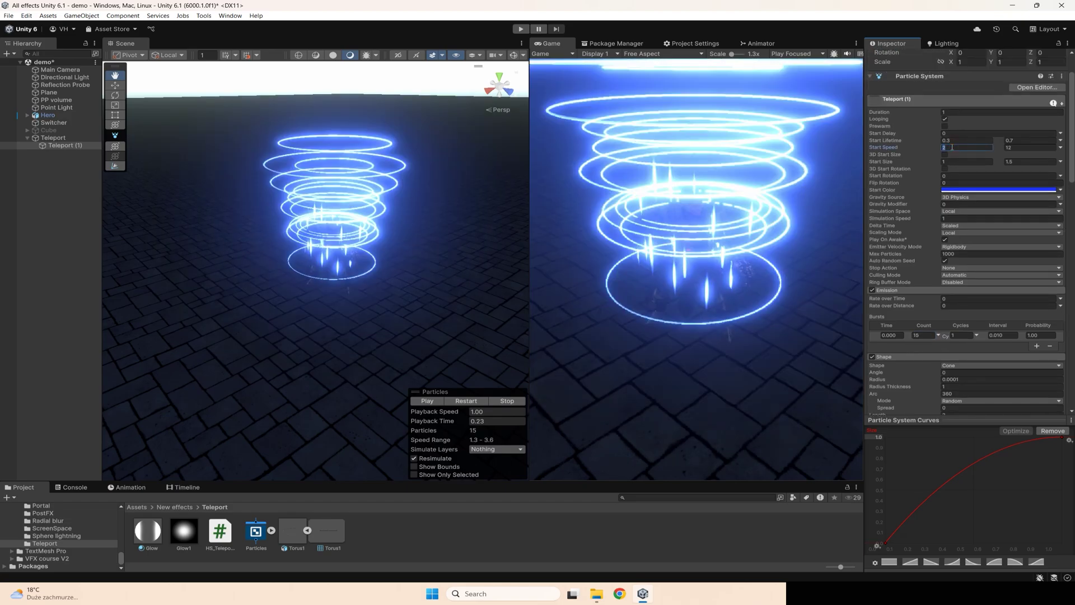
left_click(1059, 147)
left_click(981, 157)
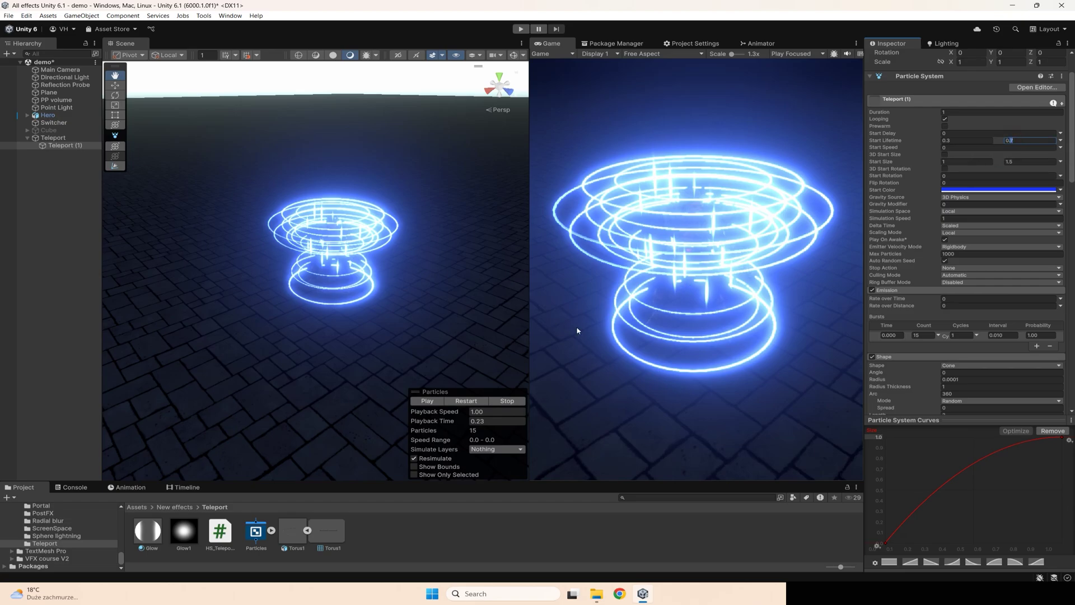
Set the rings' Start Lifetime to a random range of 0.2 to 0.3, and replay and pause the particle preview
left_click(1016, 142)
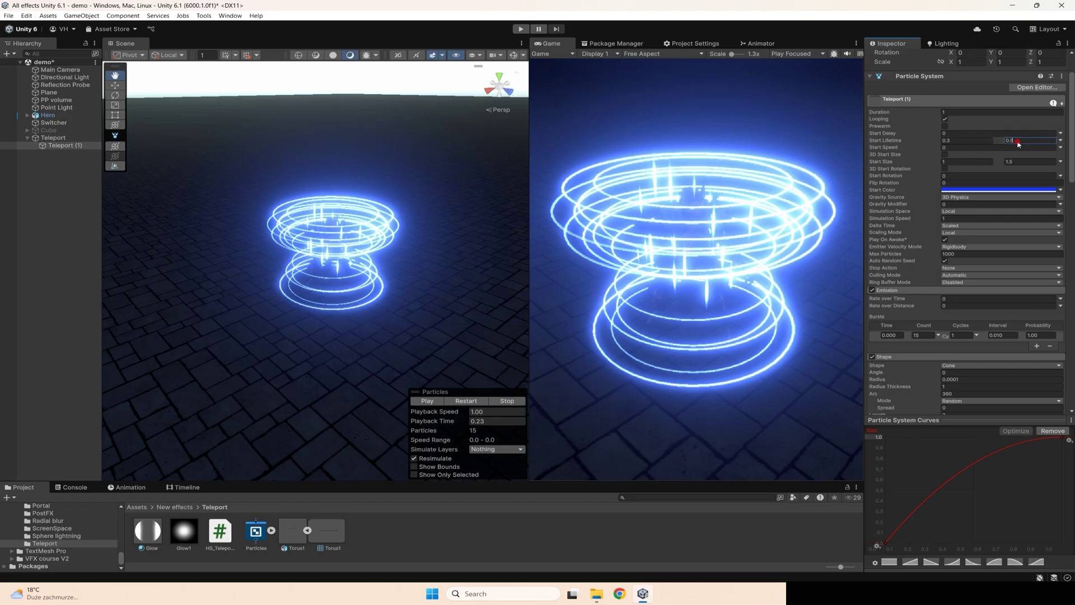
type("0.3")
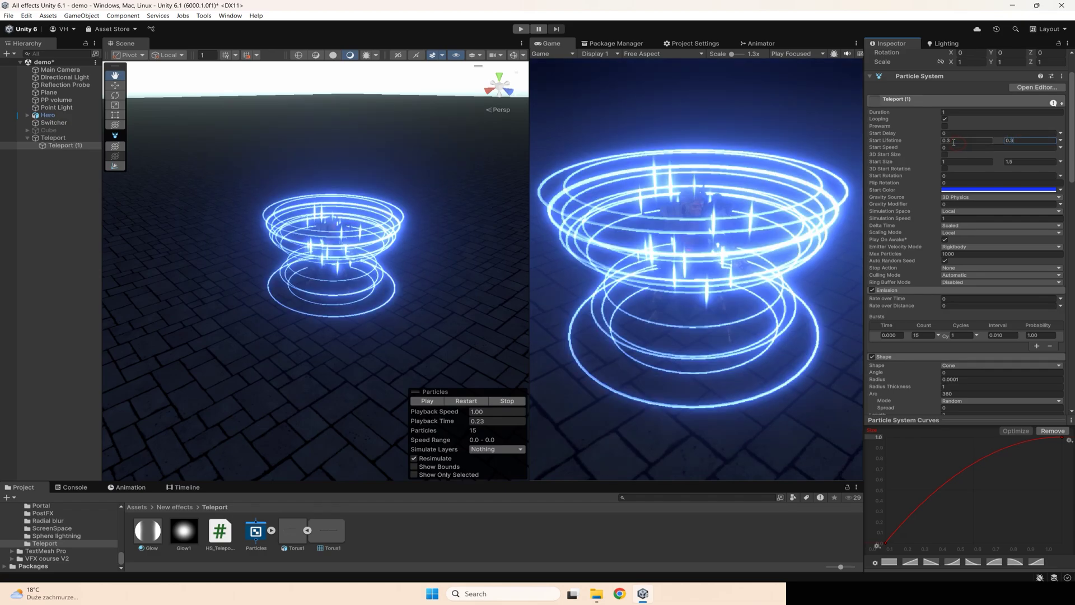
type("2")
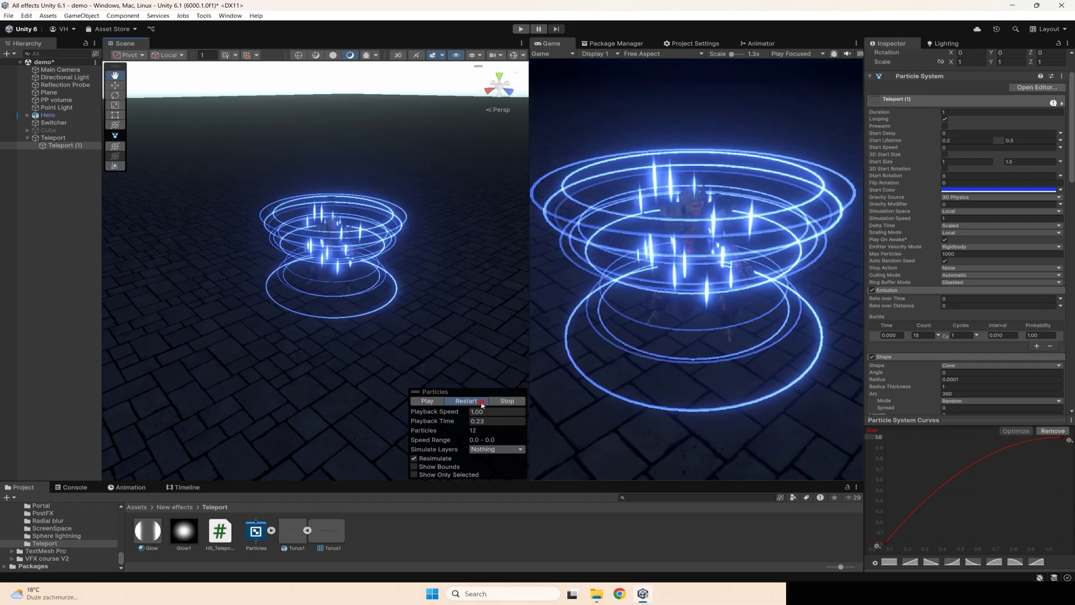
left_click(482, 403)
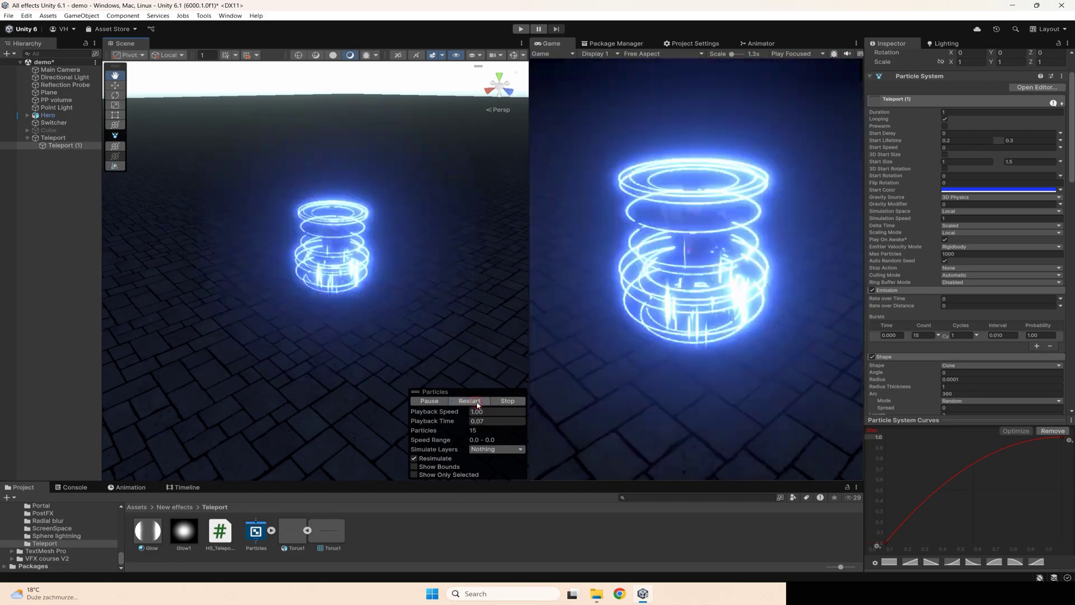
left_click(430, 401)
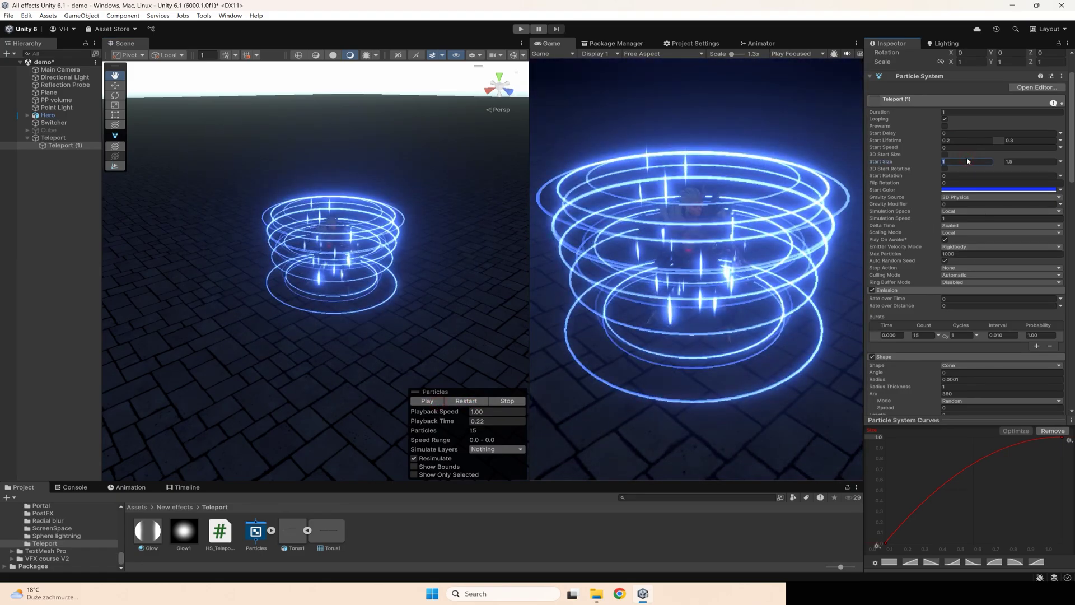
Lower the rings' minimum Start Size to 0.5 and replay the preview to check the size variation
type("0.7")
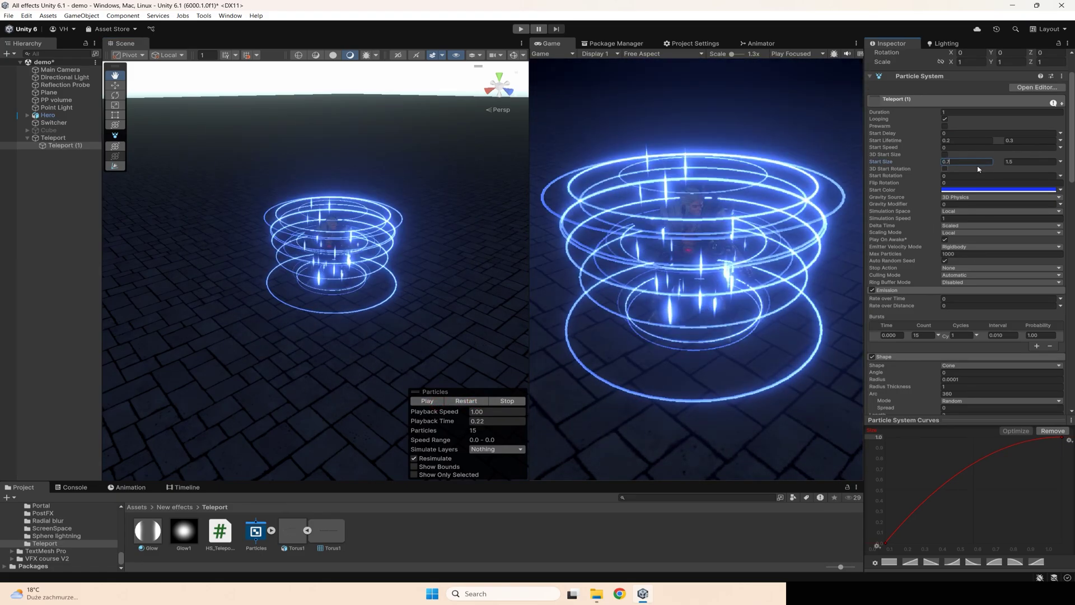
key("BackSpace")
type("5")
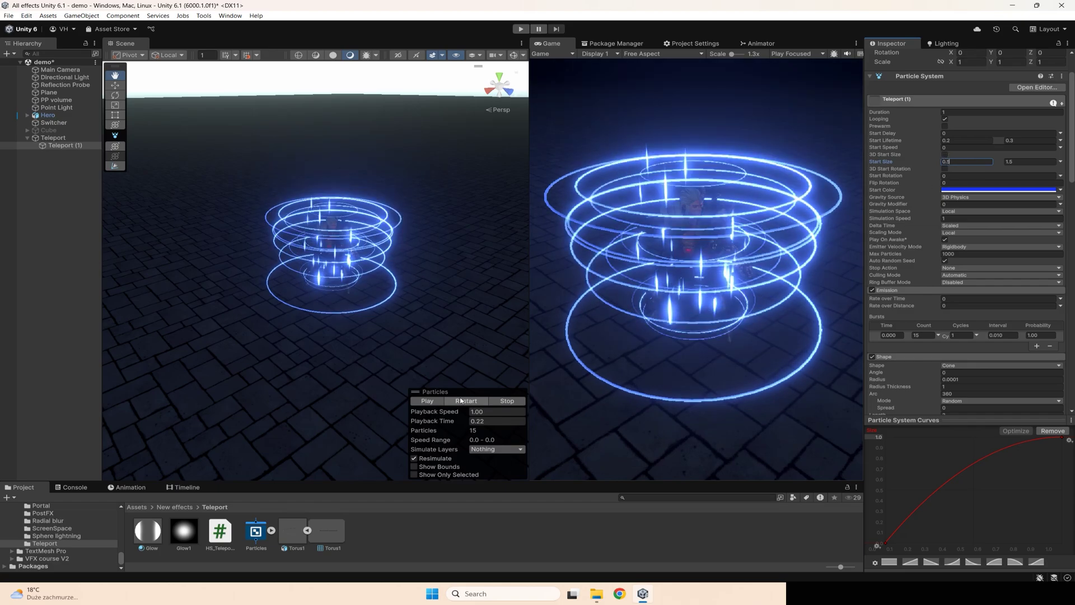
left_click(460, 400)
left_click(463, 402)
left_click(435, 401)
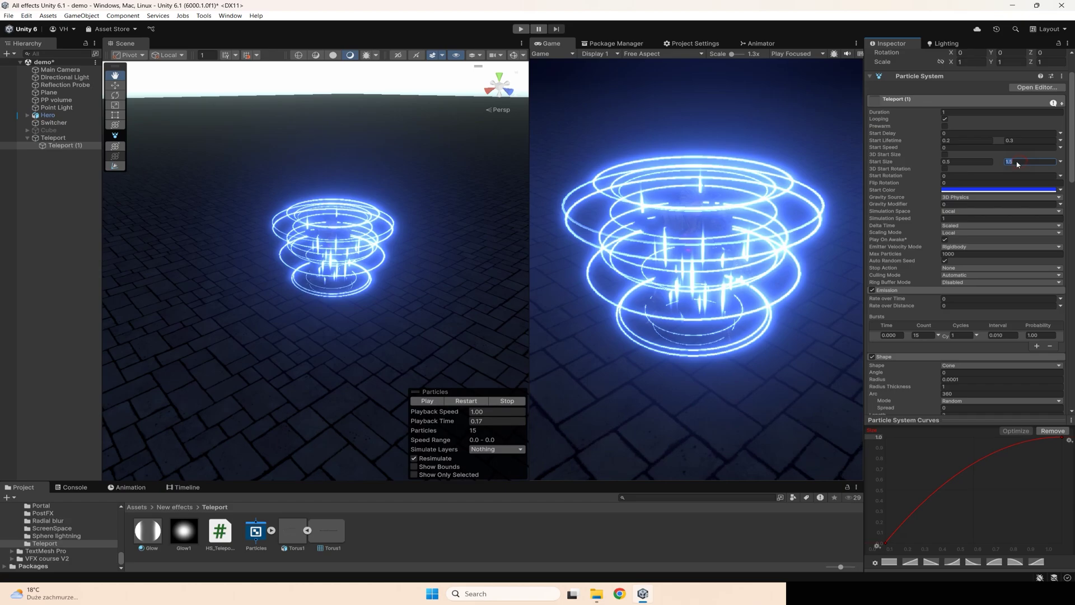
left_click(454, 401)
left_click(437, 401)
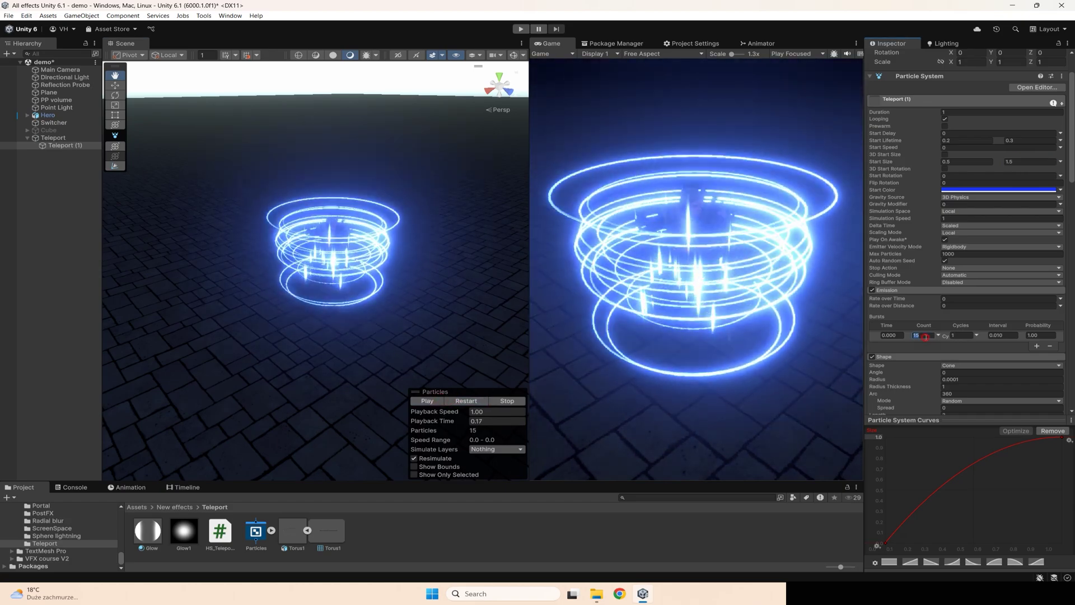
Reduce the rings' burst count to 10 and restart the particle preview
type("10")
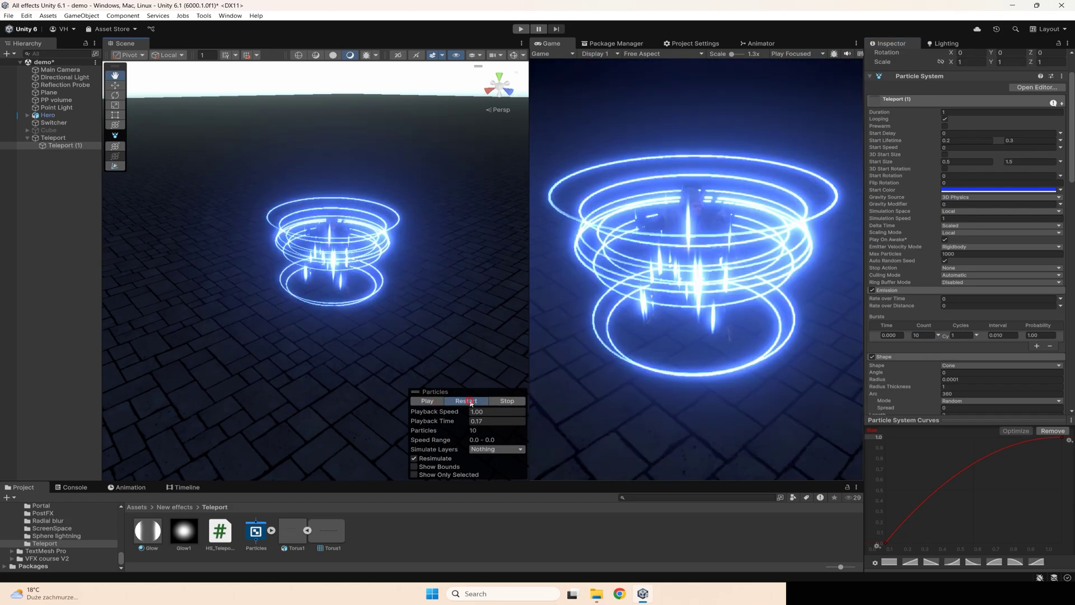
left_click(468, 401)
left_click(470, 401)
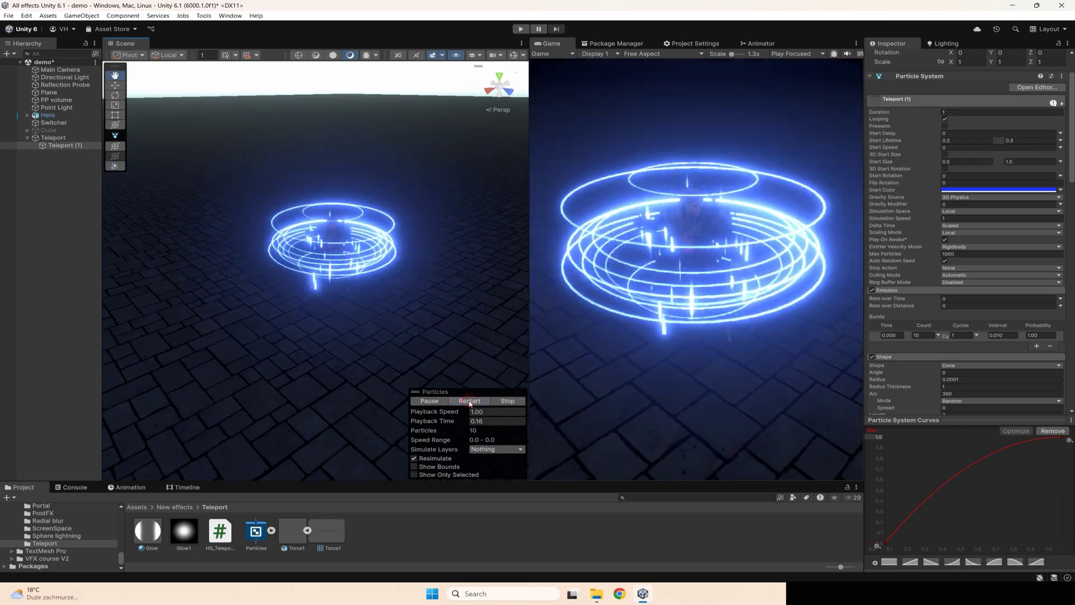
Duplicate the Teleport system, delete the copy's nested child, and parent the copy under the original Teleport
left_click(53, 139)
key("ctrl+d")
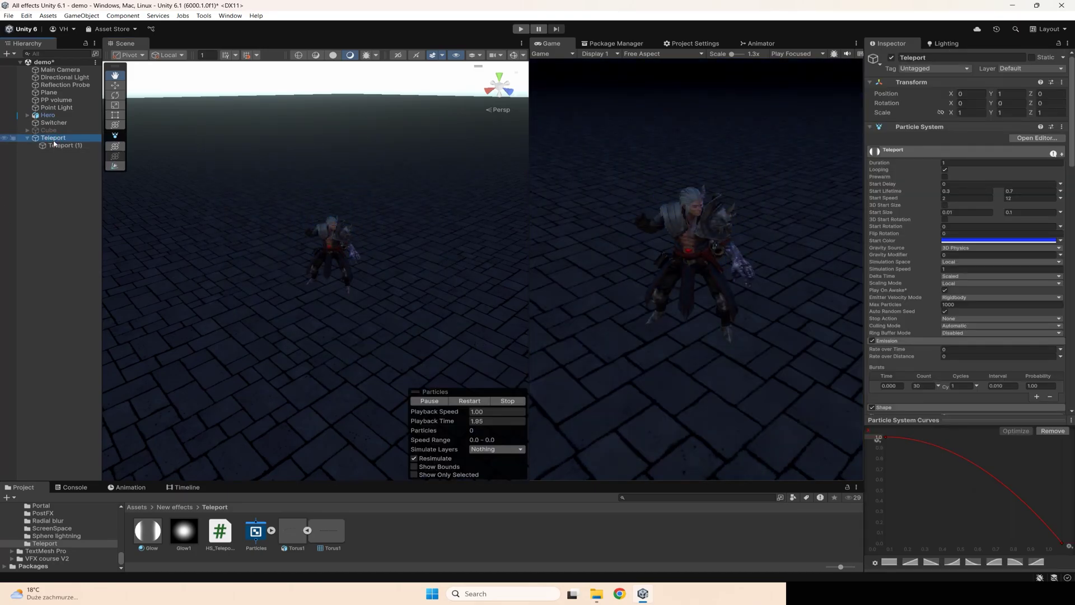
left_click(56, 160)
key("Delete")
left_click_drag(59, 155, 62, 150)
left_click(62, 153)
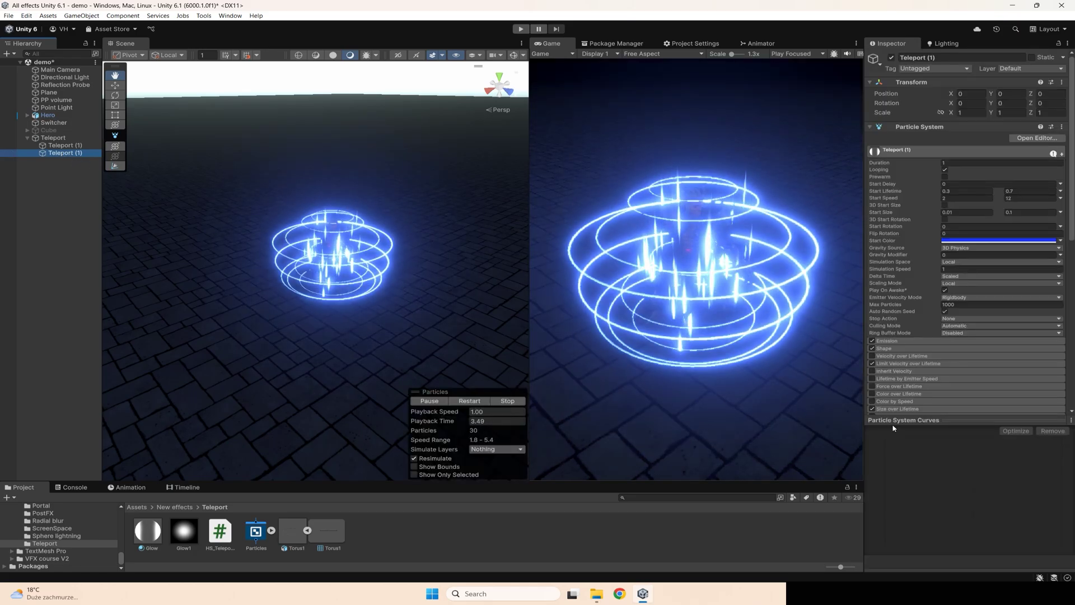
Set the new child system's Shape radius to 0.0001 and its Shape Y position to 0
left_click(892, 424)
left_click(888, 349)
left_click(964, 370)
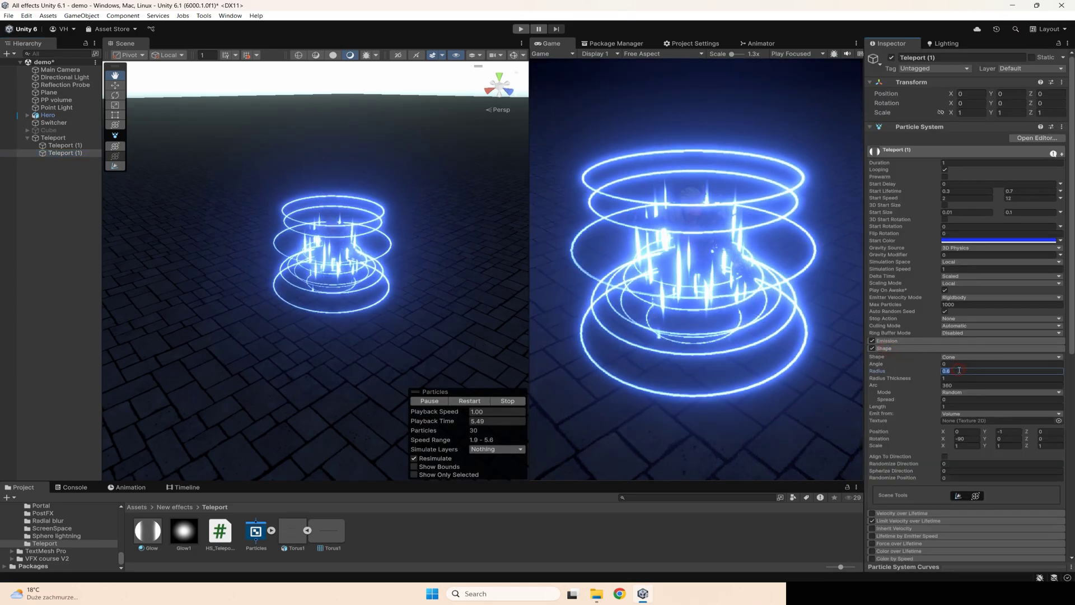
type("0.8")
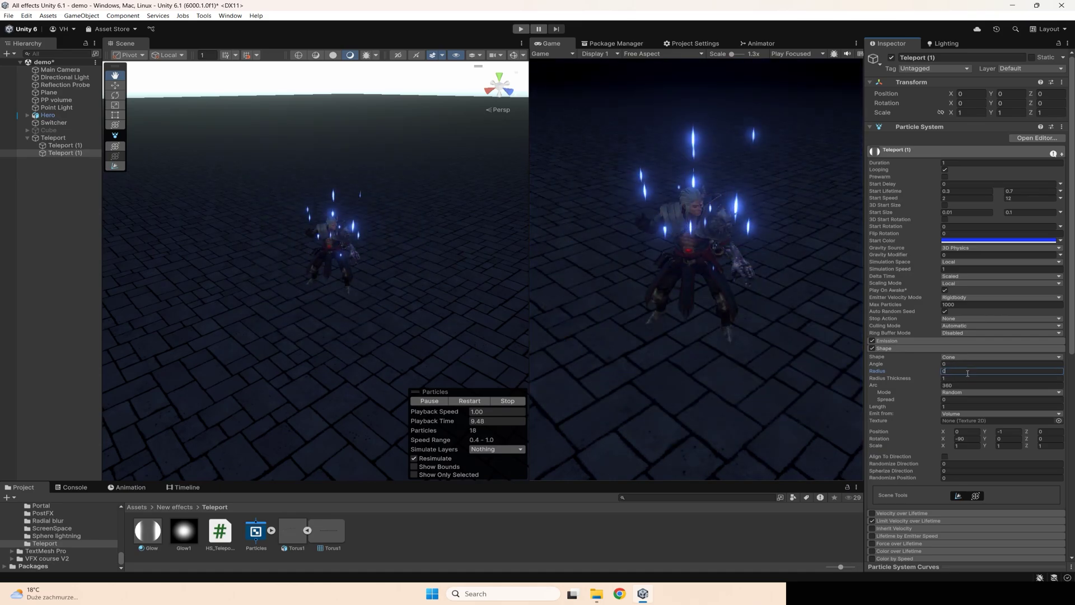
left_click(1008, 432)
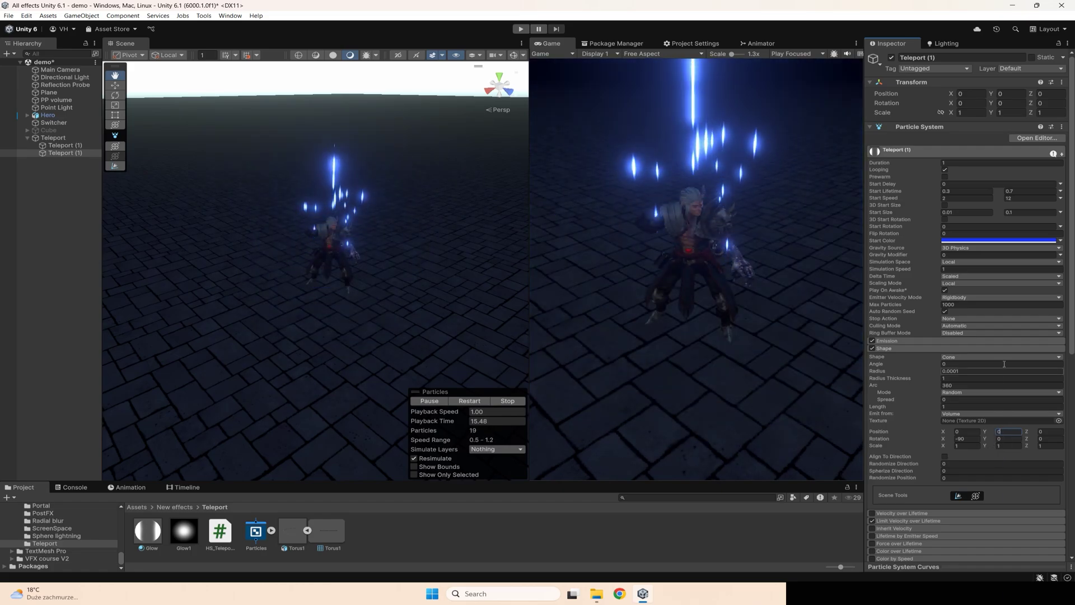
Give the new child system a constant Start Size of 1 and a burst count of 1
scroll(997, 391, "down", 10)
scroll(977, 304, "up", 6)
scroll(977, 304, "up", 1)
left_click(1060, 187)
left_click(963, 192)
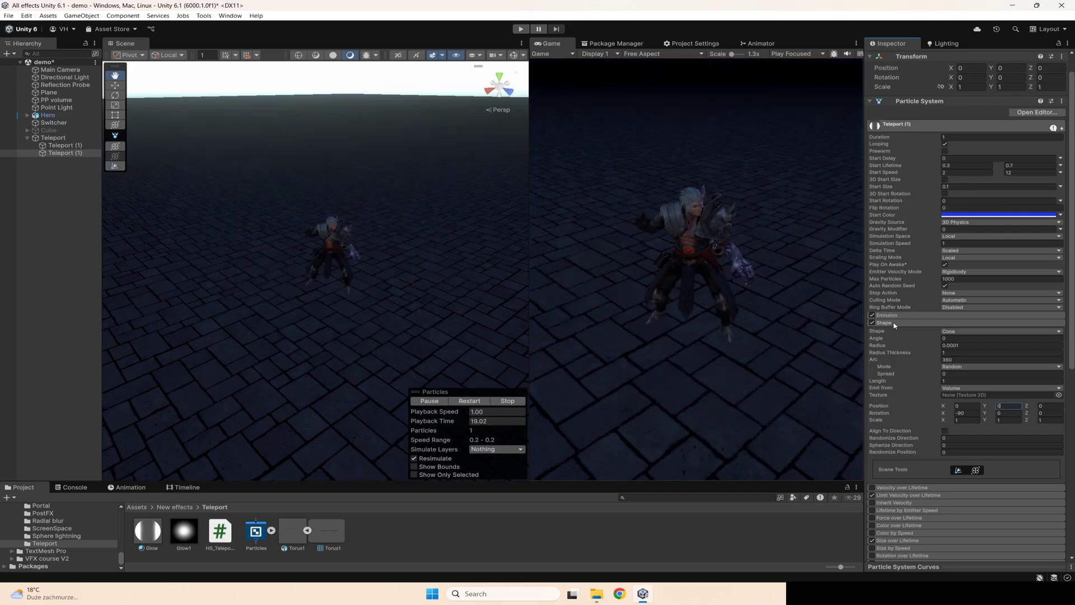
left_click(896, 315)
left_click(923, 359)
type("1")
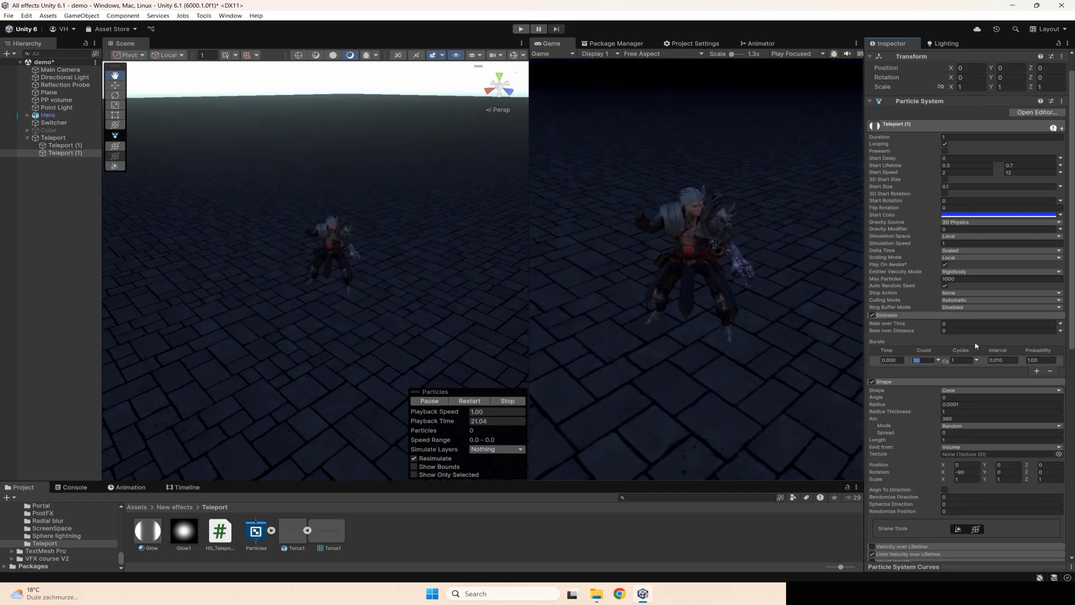
left_click(957, 186)
key("Return")
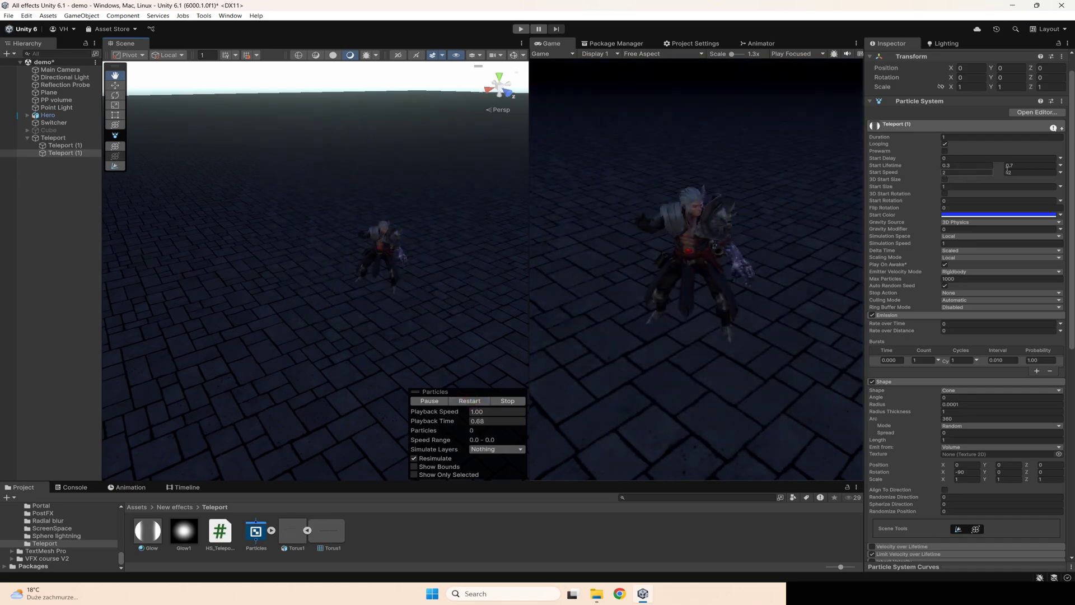
Set the new child's Start Speed to a constant 0.001 and move it beside the hero to about X 2.72
left_click(1060, 172)
left_click(967, 180)
left_click(955, 173)
type("0.001")
left_click_drag(508, 257, 248, 267, "alt")
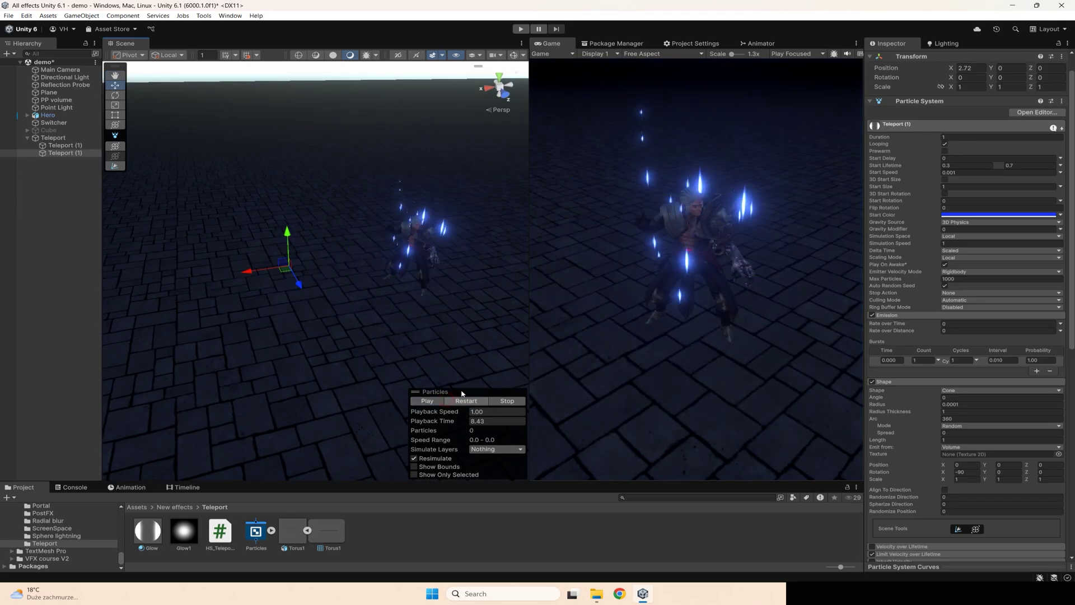
Disable Size over Lifetime, enable Freeform Stretching in the Renderer with Speed Scale 0 and Length Scale 1.5, and restart the preview
scroll(951, 352, "down", 10)
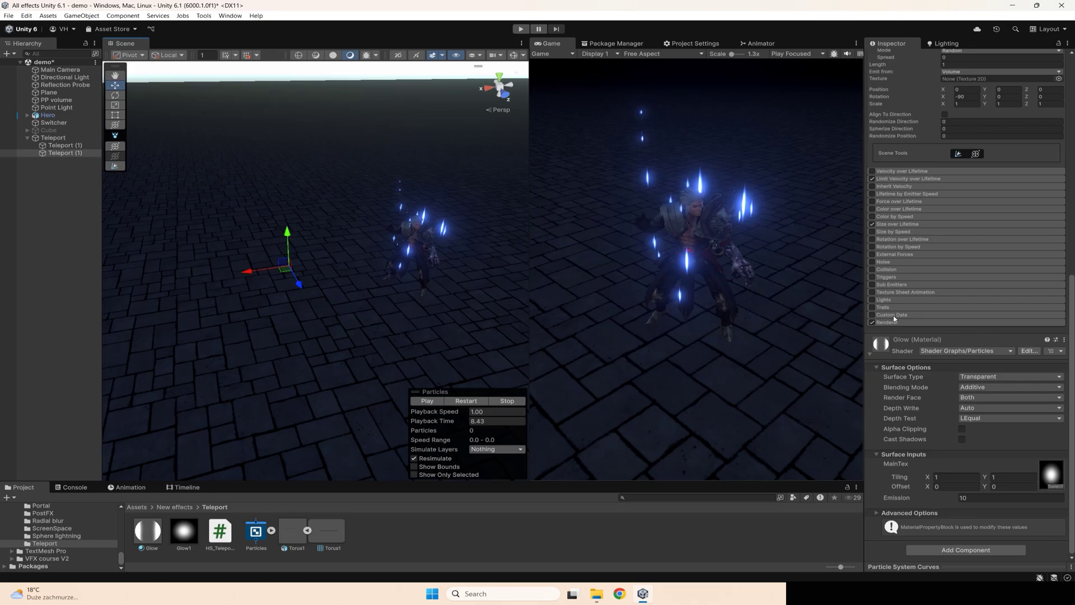
left_click(872, 224)
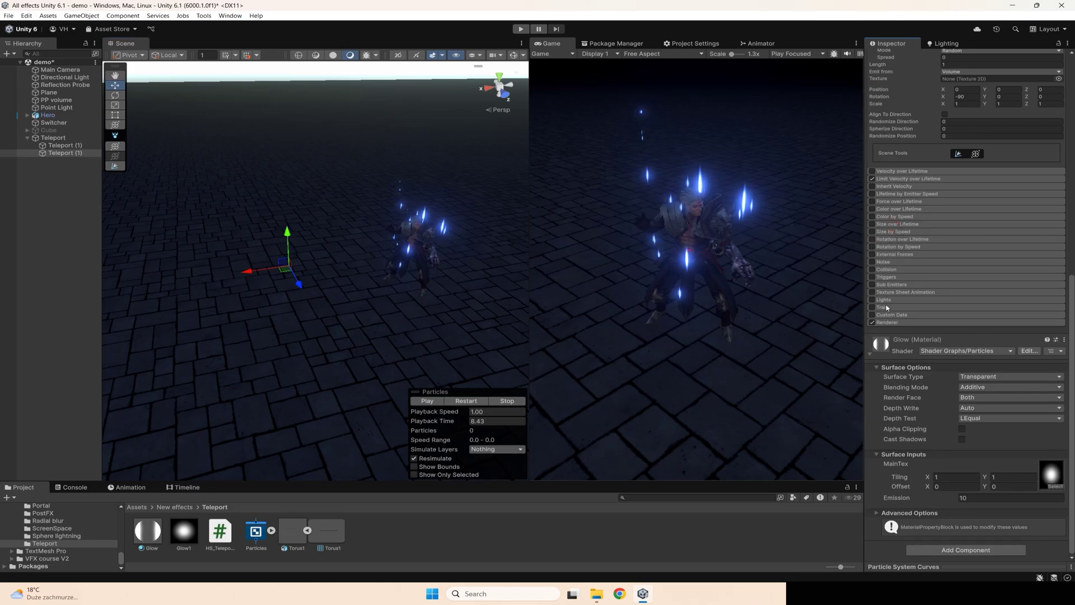
left_click(887, 322)
scroll(939, 286, "down", 4)
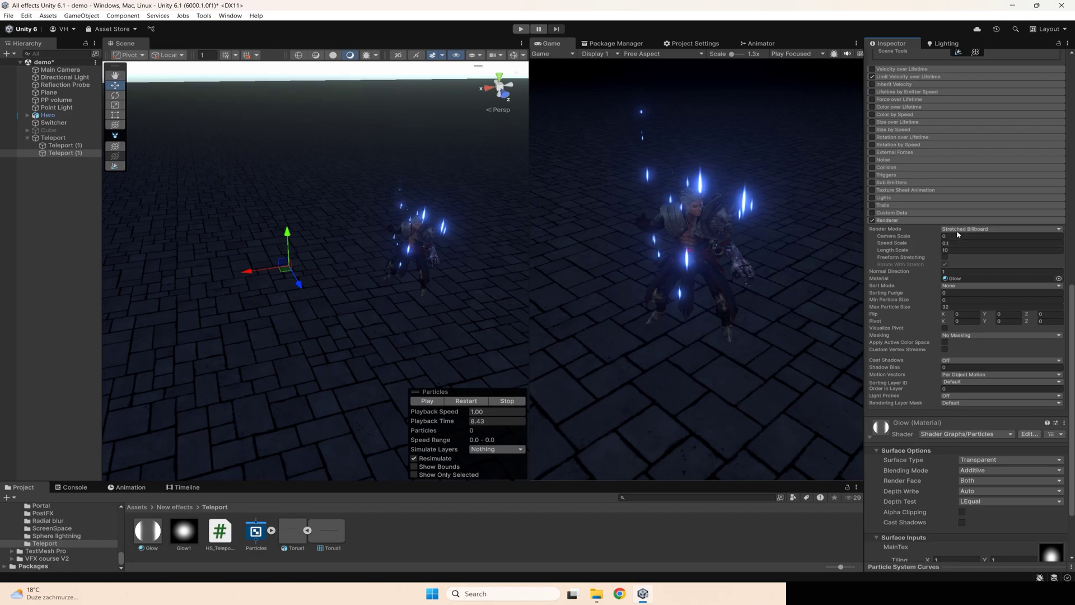
left_click(943, 257)
left_click(951, 250)
type("1.5")
left_click(957, 243)
left_click(471, 404)
Make the new child's cone shape emit from its Base instead of its Volume
scroll(938, 263, "up", 4)
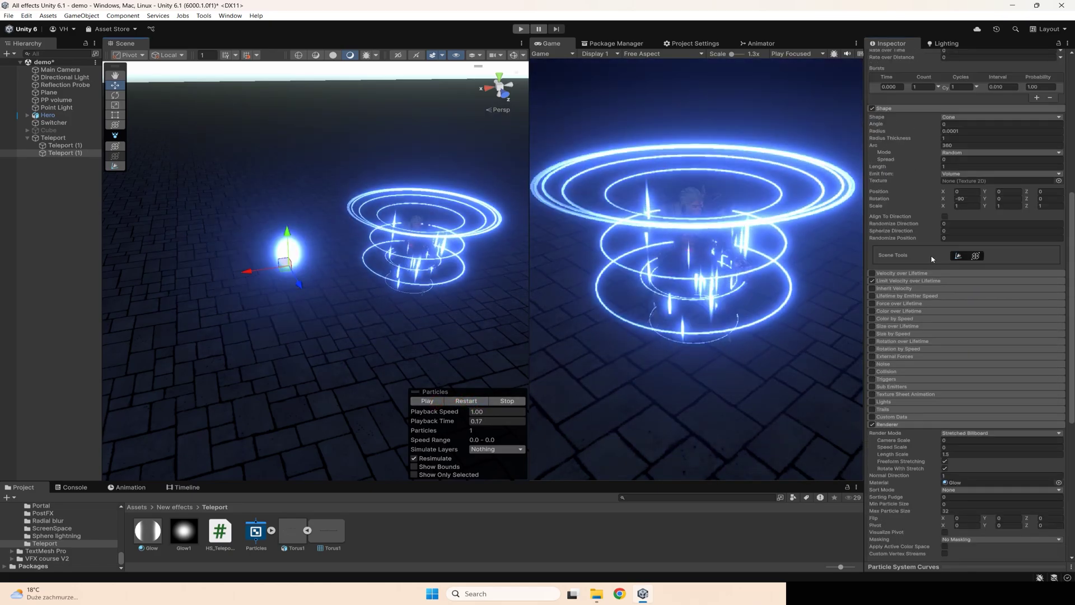
scroll(938, 263, "up", 3)
left_click(960, 253)
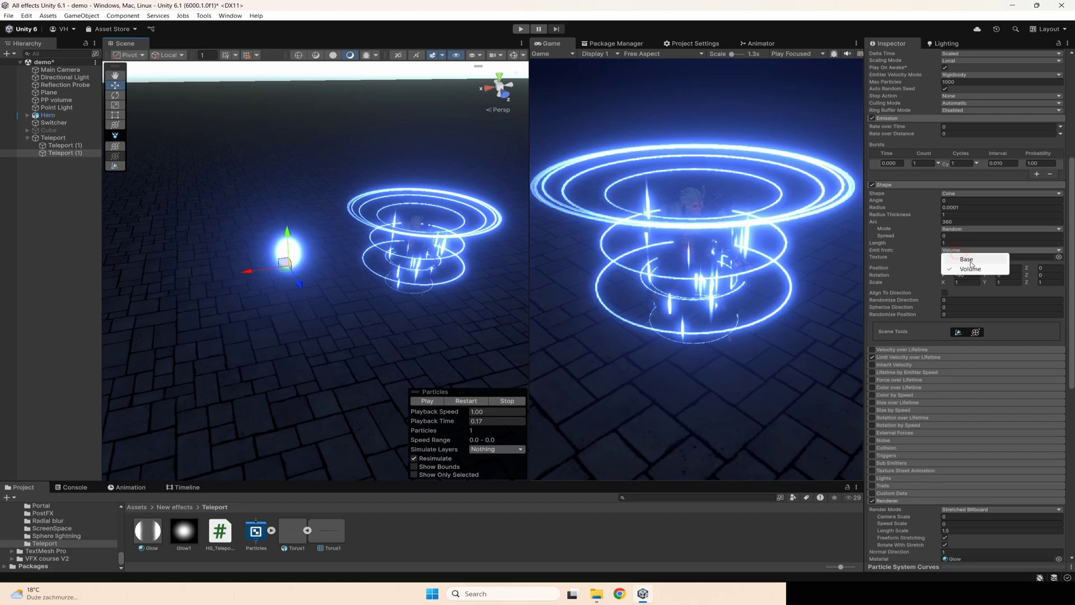
left_click(967, 257)
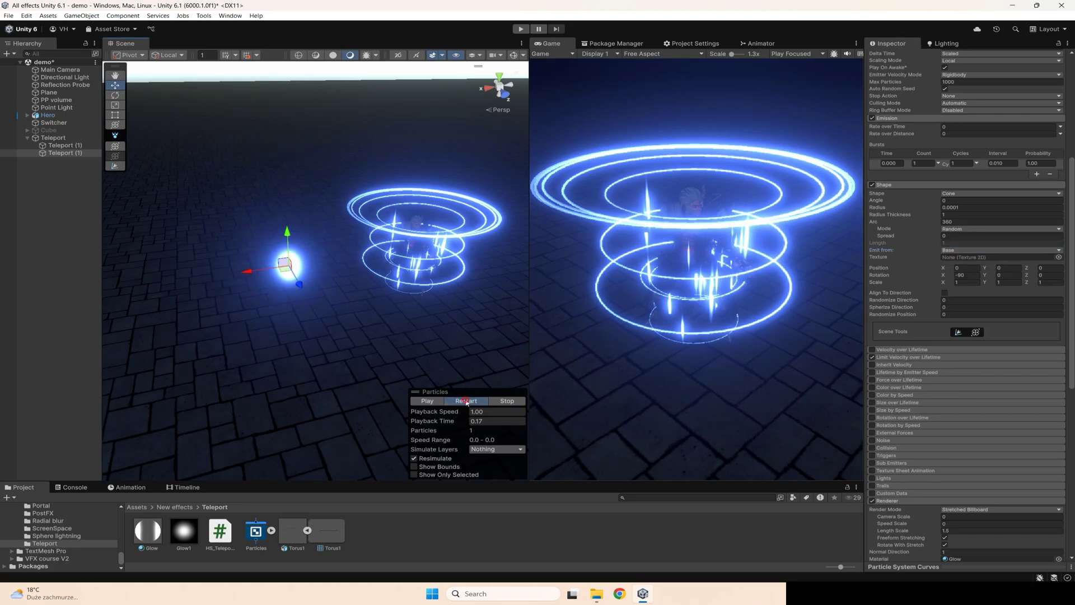
Increase the single glow particle's Start Size to 2 and view it in the scene
scroll(974, 211, "up", 9)
left_click(959, 214)
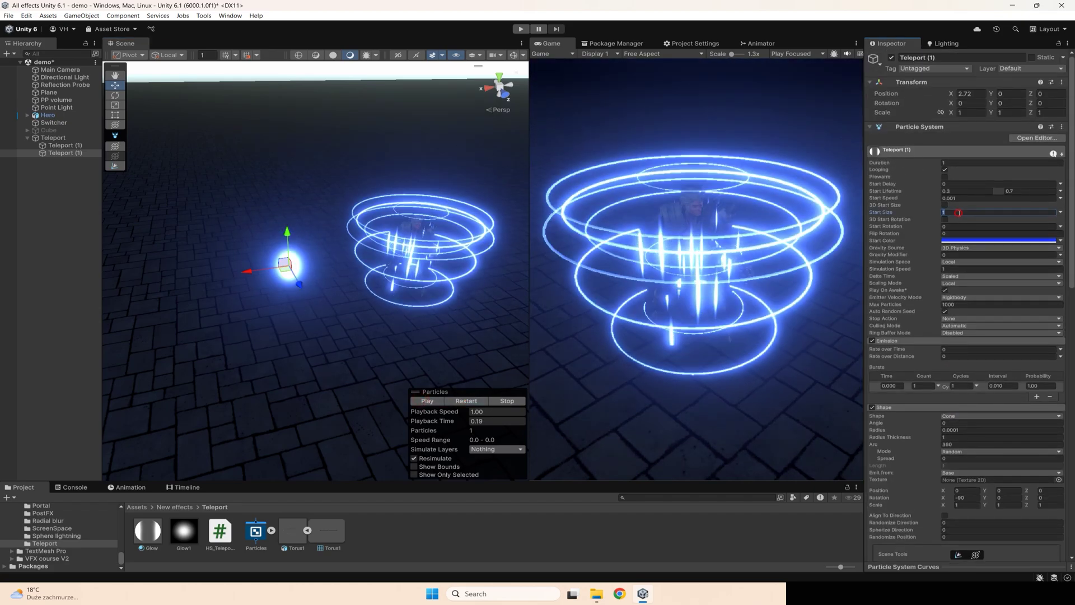
type("2")
right_click_drag(420, 299, 386, 297)
Set the stretched billboard's Length Scale to 6 to turn the glow into a tall beam
scroll(414, 286, "down", 2)
scroll(907, 314, "down", 4)
scroll(386, 298, "up", 2)
scroll(1035, 425, "down", 11)
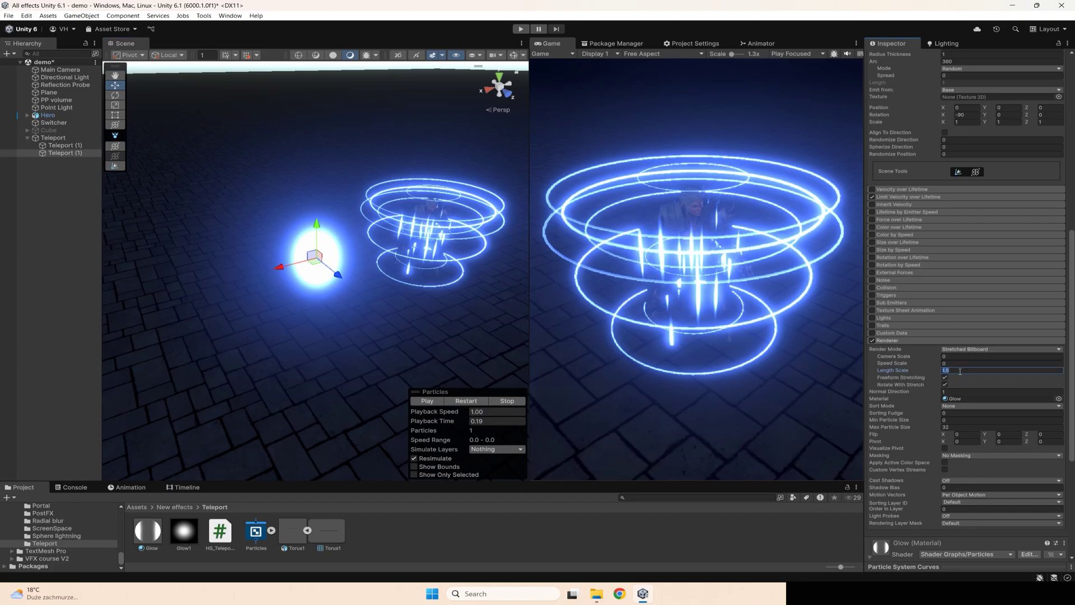
type("6")
Set the glow beam's Start Size to 1 and inspect it in the scene
scroll(940, 374, "up", 10)
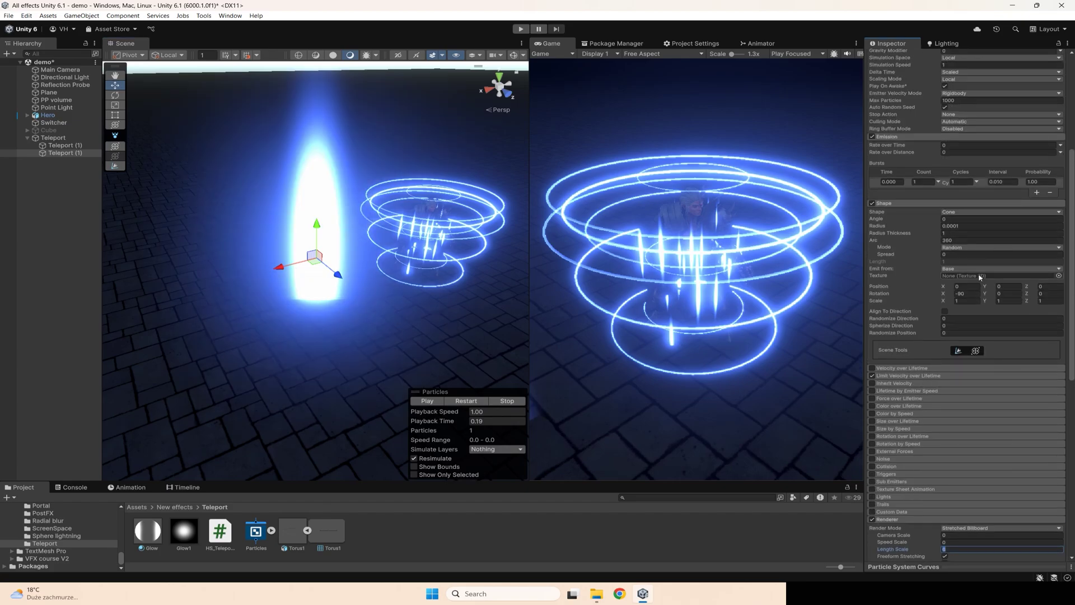
left_click(954, 137)
type("1")
right_click_drag(321, 316, 419, 300)
key("a")
Set the glow beam's X position to 0 so that it is centered on the hero
scroll(973, 135, "up", 3)
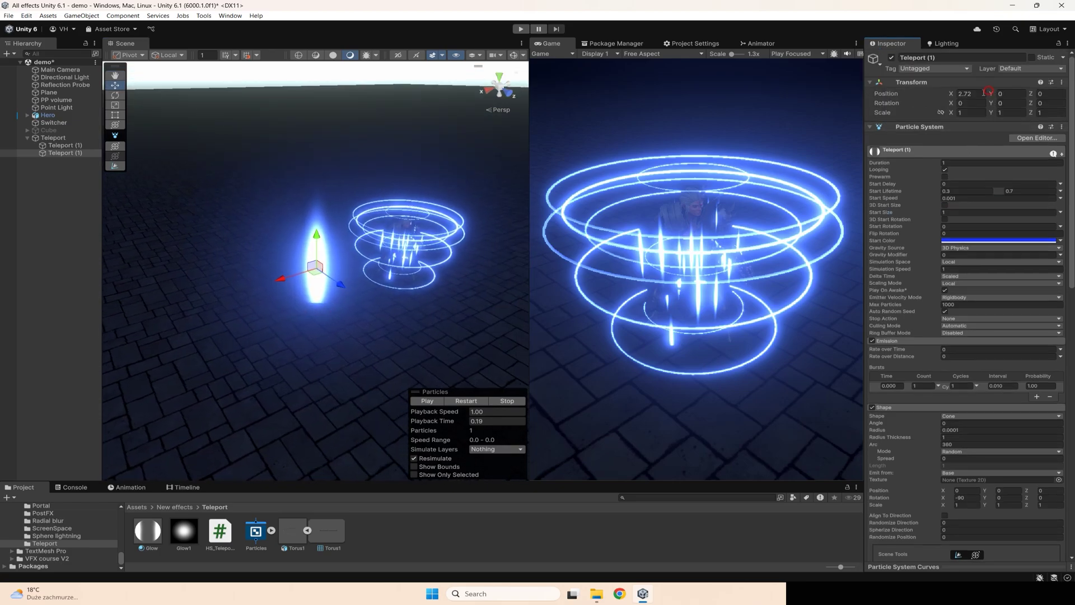
type("0")
right_click_drag(336, 274, 403, 252)
scroll(358, 263, "up", 3)
middle_click_drag(358, 263, 383, 263)
key("q")
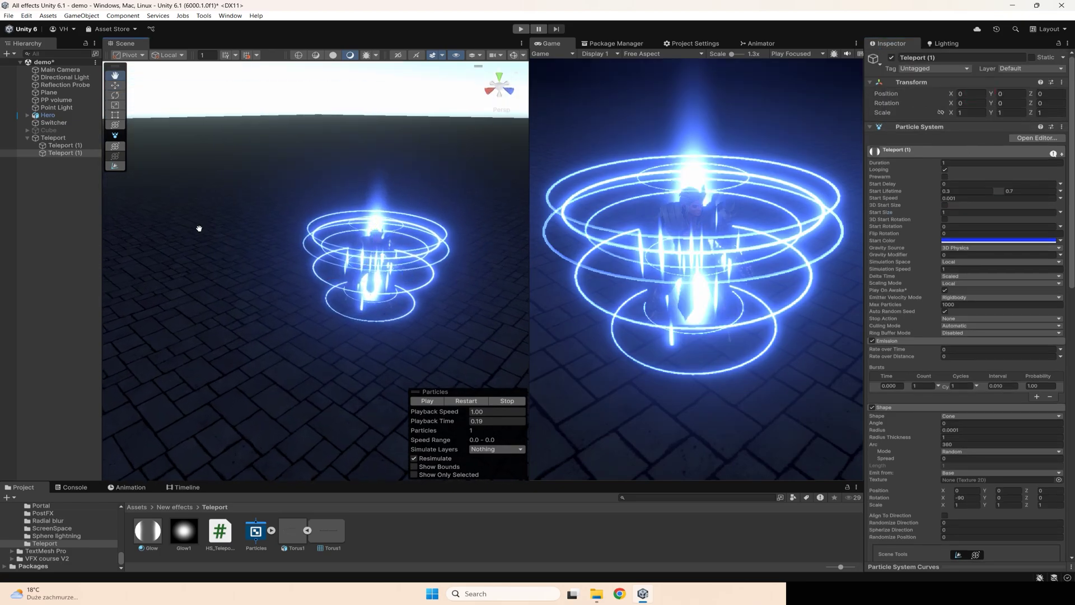
Duplicate the glow beam particle system and switch the copy's Render Mode to Billboard
key("ctrl+d")
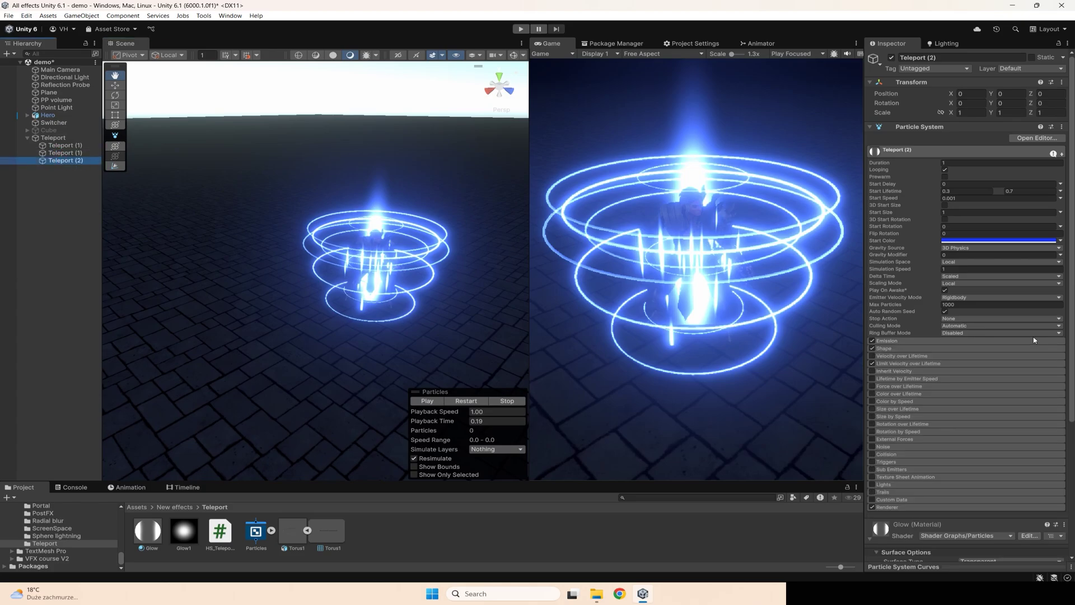
scroll(1033, 339, "down", 5)
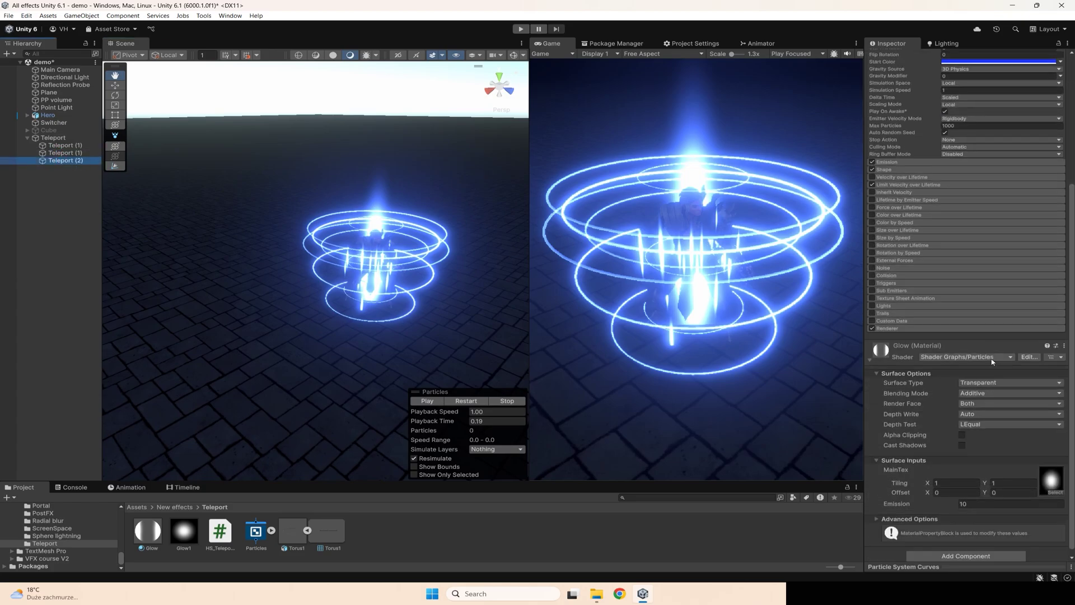
left_click(891, 324)
left_click(957, 332)
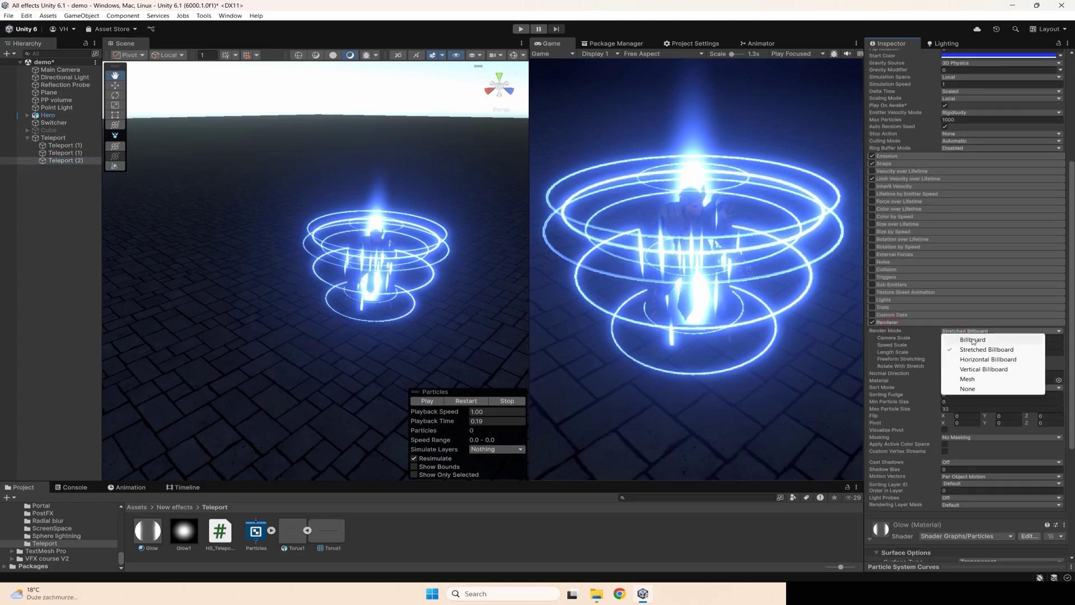
left_click(960, 370)
Set the billboard glow's Start Size to 2 and its Start Speed to 0
scroll(956, 224, "up", 5)
left_click(951, 181)
type("2")
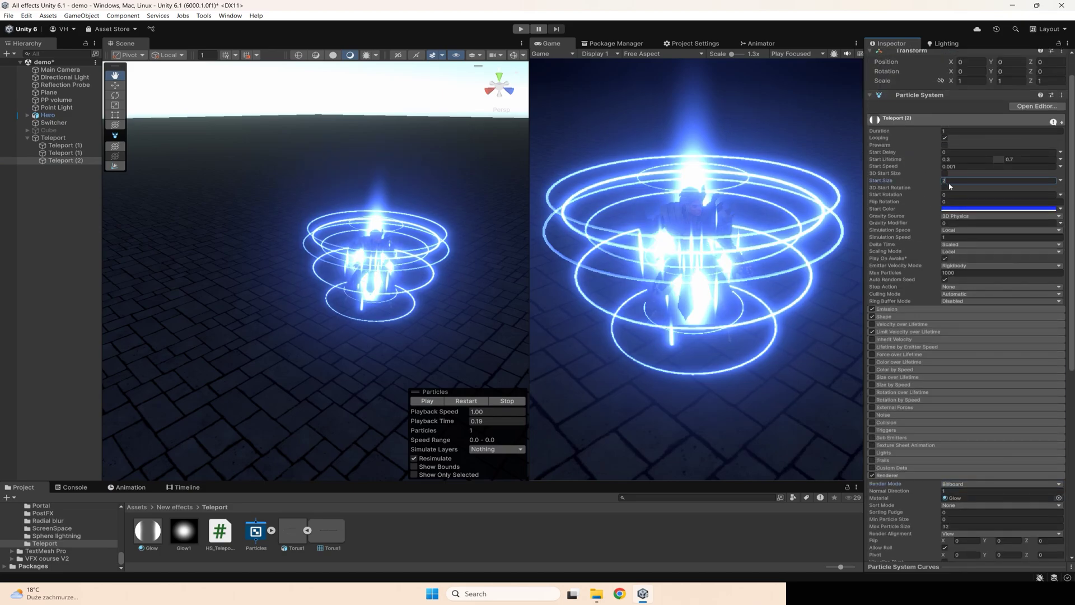
left_click(958, 167)
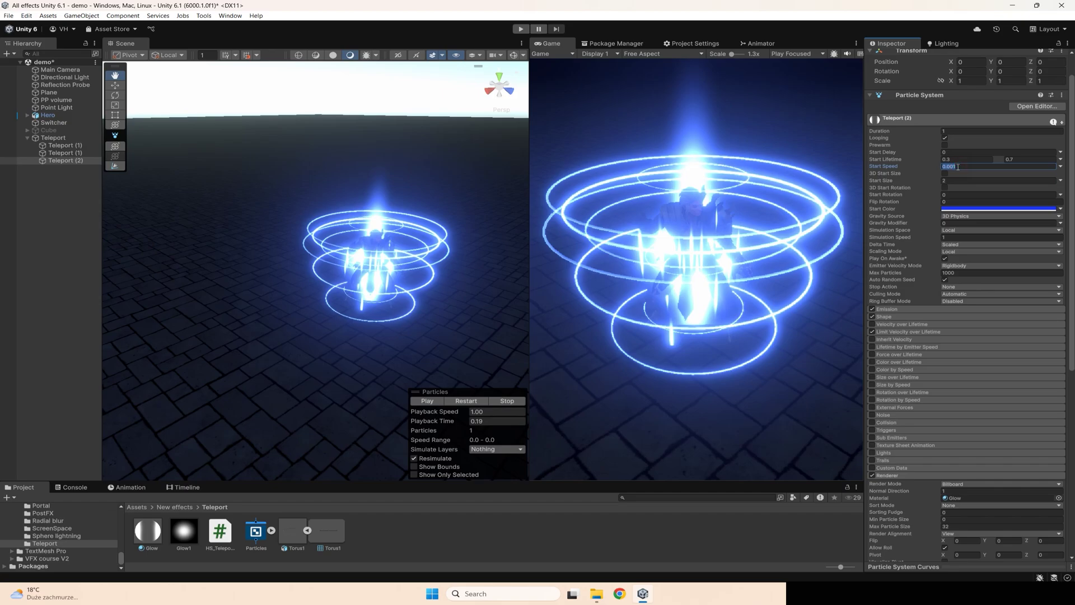
Change the billboard glow's Start Lifetime to a constant value of 0.3
left_click(1060, 159)
left_click(954, 163)
left_click(946, 159)
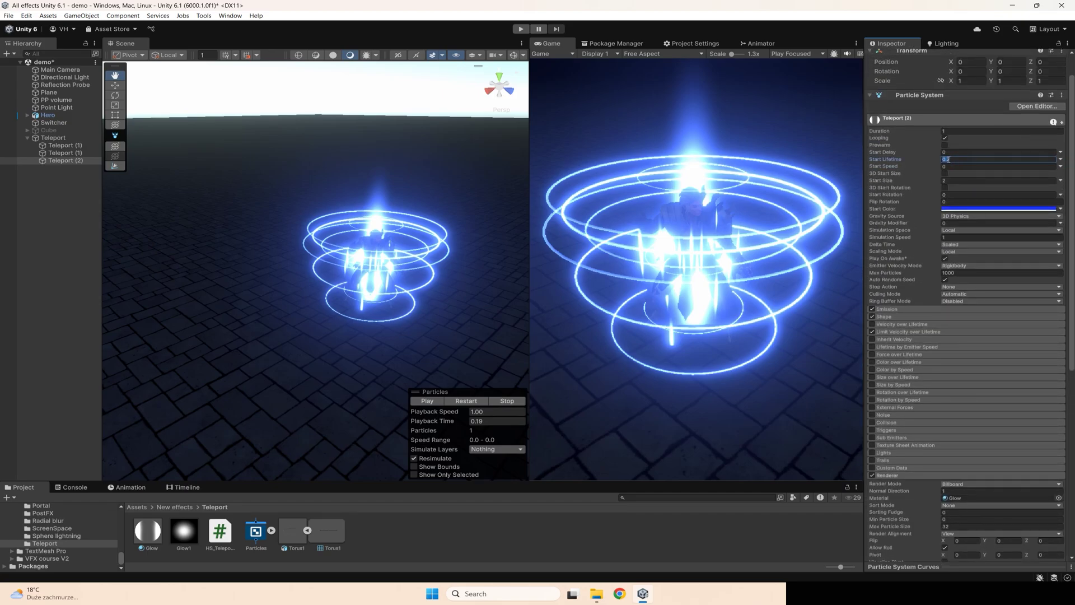
Change the stretched glow beam's Start Lifetime to a constant 0.3 and replay the effect
left_click(56, 152)
left_click(1060, 159)
left_click(986, 169)
left_click(959, 159)
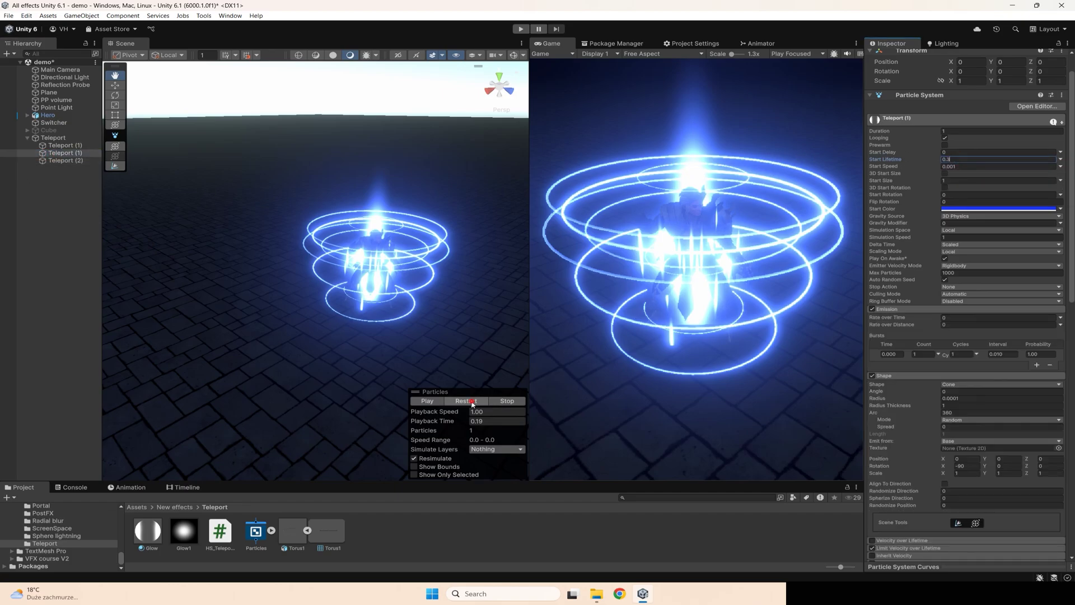
left_click(468, 401)
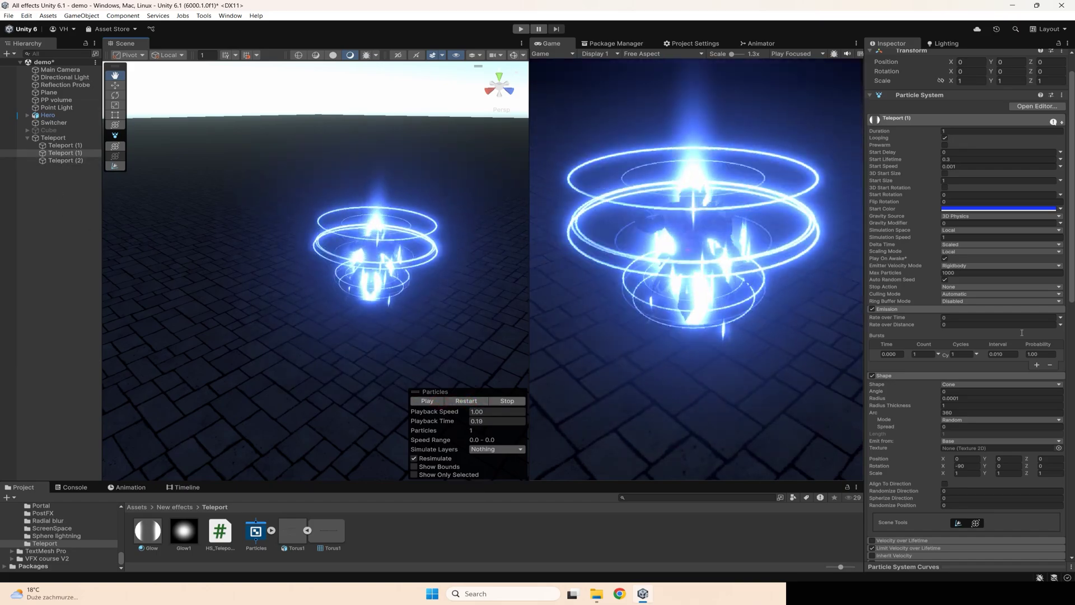
Enable Color over Lifetime on both the beam and the billboard glow, fading the gradient's end alpha to 0
scroll(956, 430, "down", 5)
left_click(61, 160, "ctrl")
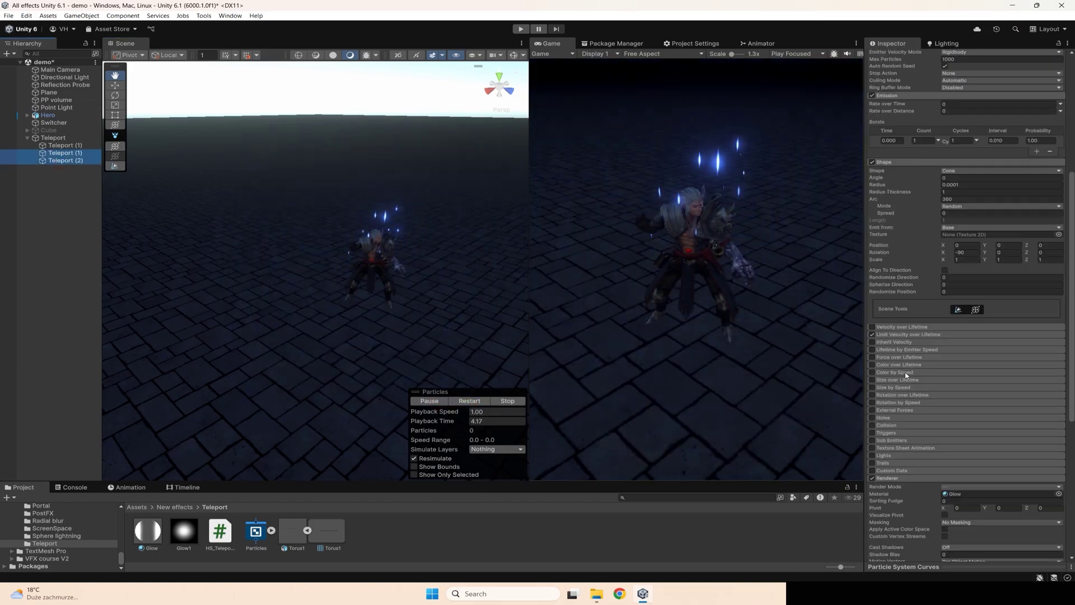
scroll(872, 312, "down", 4)
left_click(872, 314)
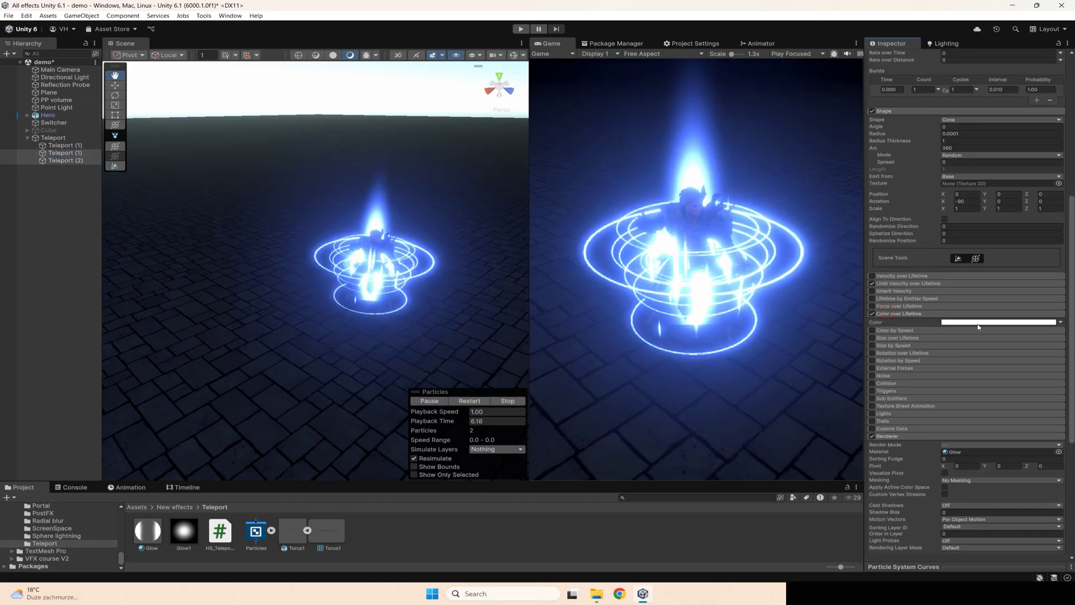
left_click(986, 322)
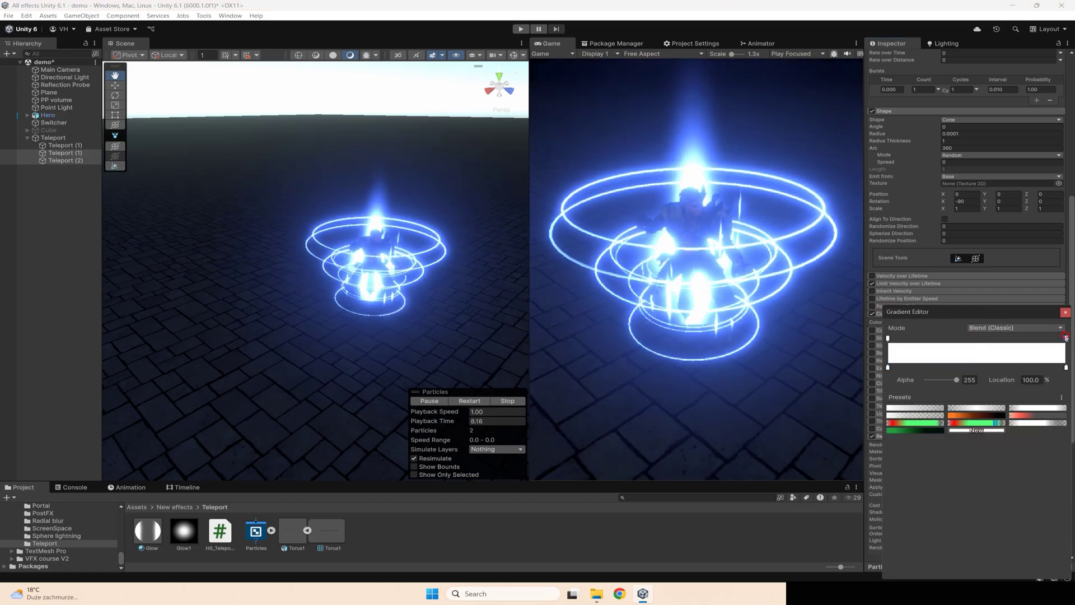
left_click(1066, 339)
left_click_drag(958, 380, 879, 382)
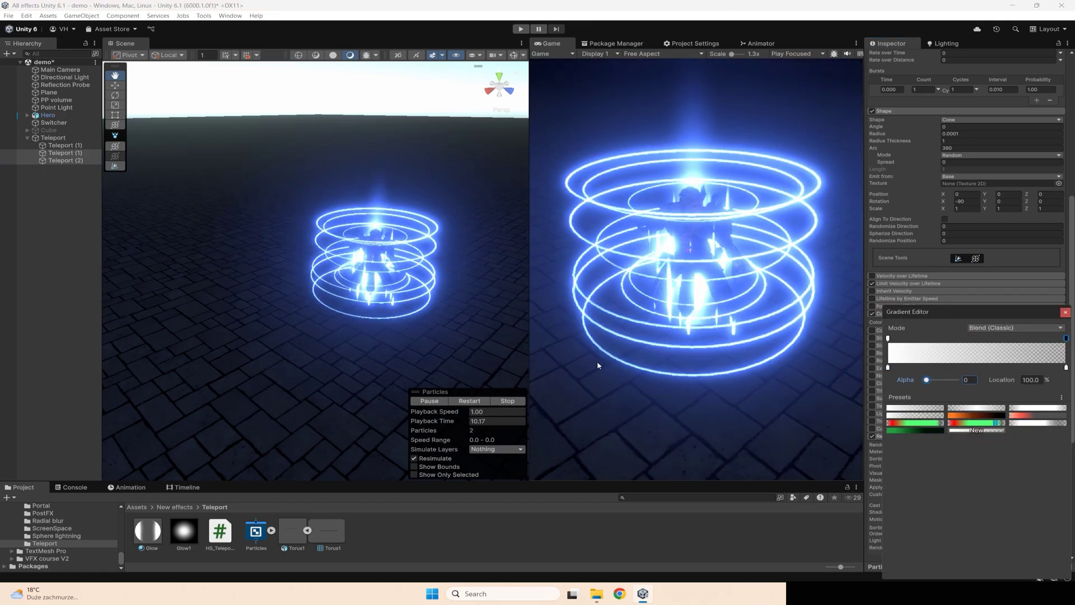
left_click_drag(411, 335, 381, 319, "alt")
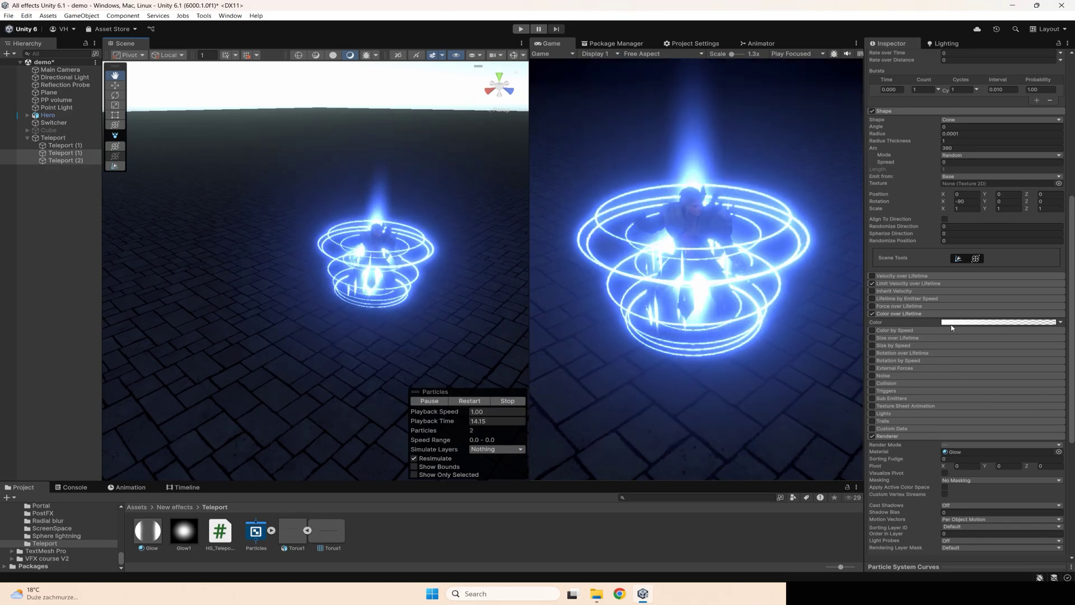
left_click(954, 323)
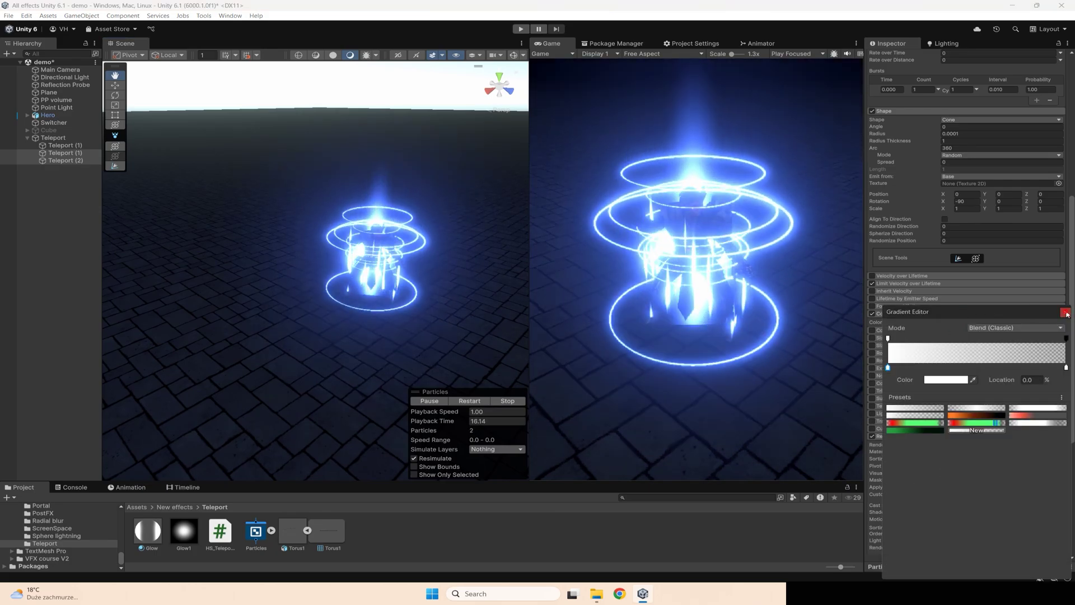
left_click(1063, 312)
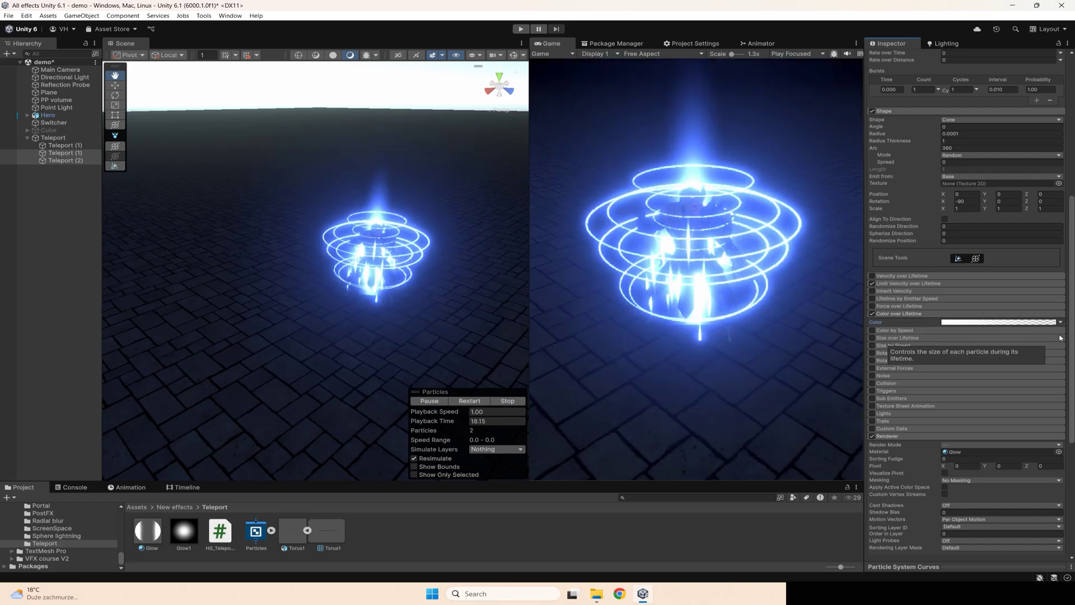
Enable Size over Lifetime with Separate Axes on the glow beam and give its X axis a flat curve
left_click(62, 154)
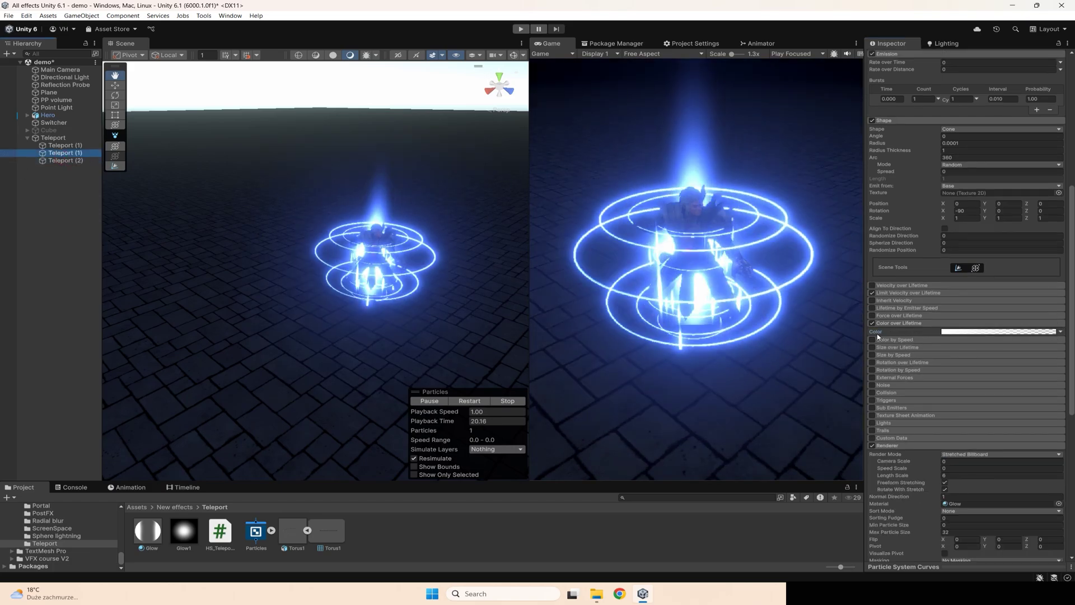
left_click(872, 347)
left_click(901, 346)
left_click(944, 356)
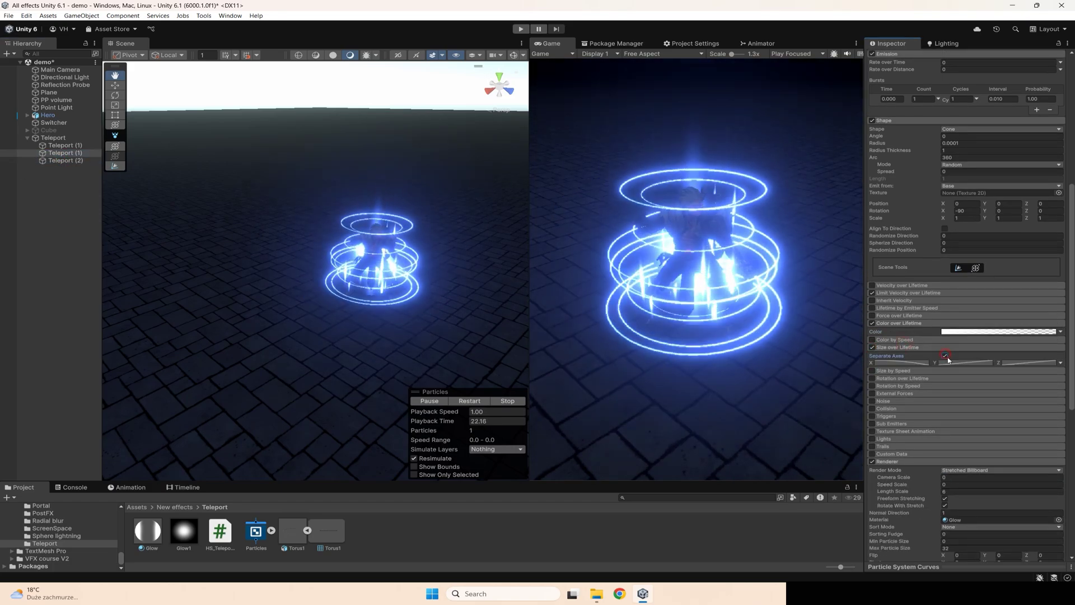
left_click(901, 362)
left_click(891, 562)
right_click_drag(421, 280, 387, 287)
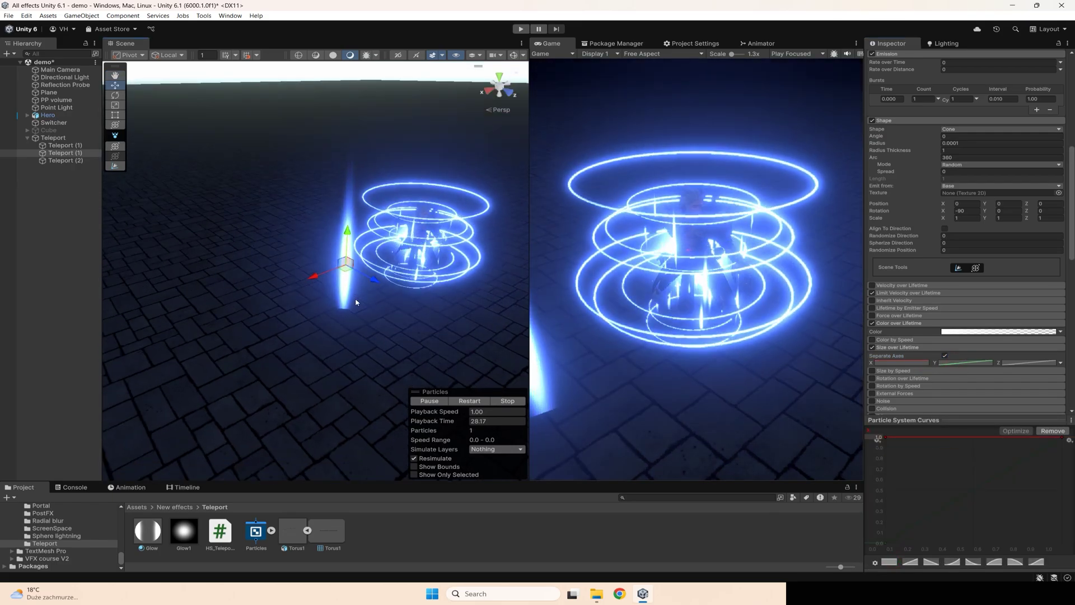
Set the beam's Y-axis Size over Lifetime curve to a linear decrease from 1 to 0
left_click(974, 363)
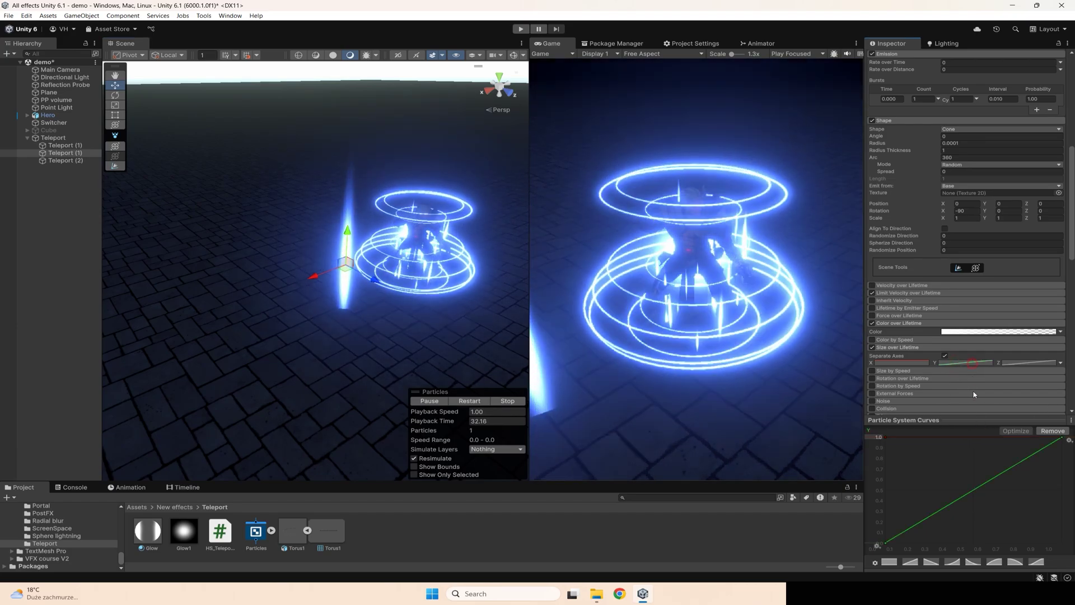
left_click(931, 562)
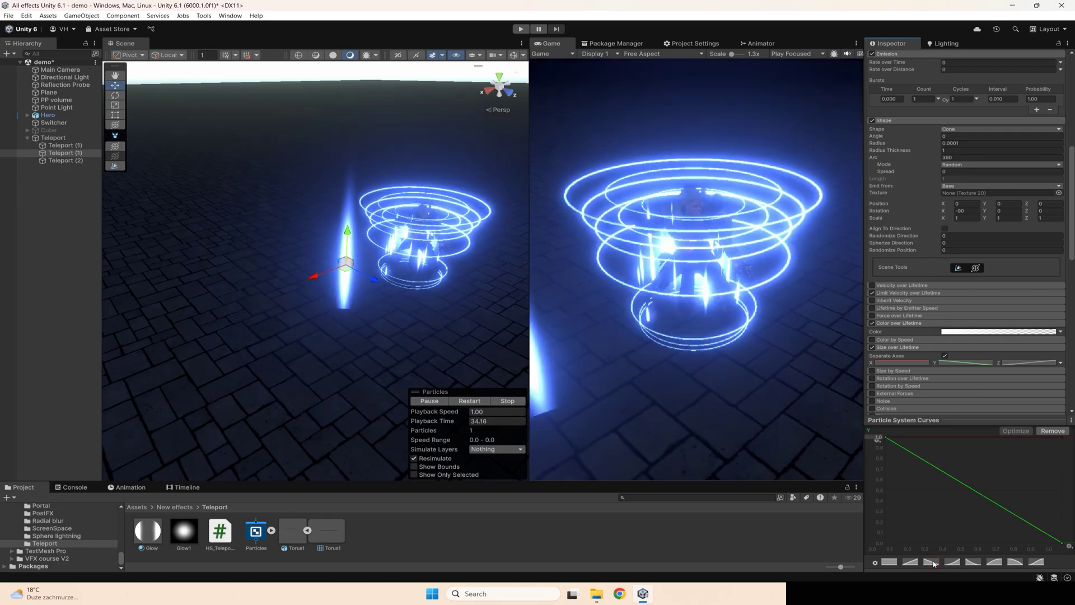
left_click(962, 363)
left_click(907, 362)
left_click(940, 420)
scroll(922, 84, "up", 10)
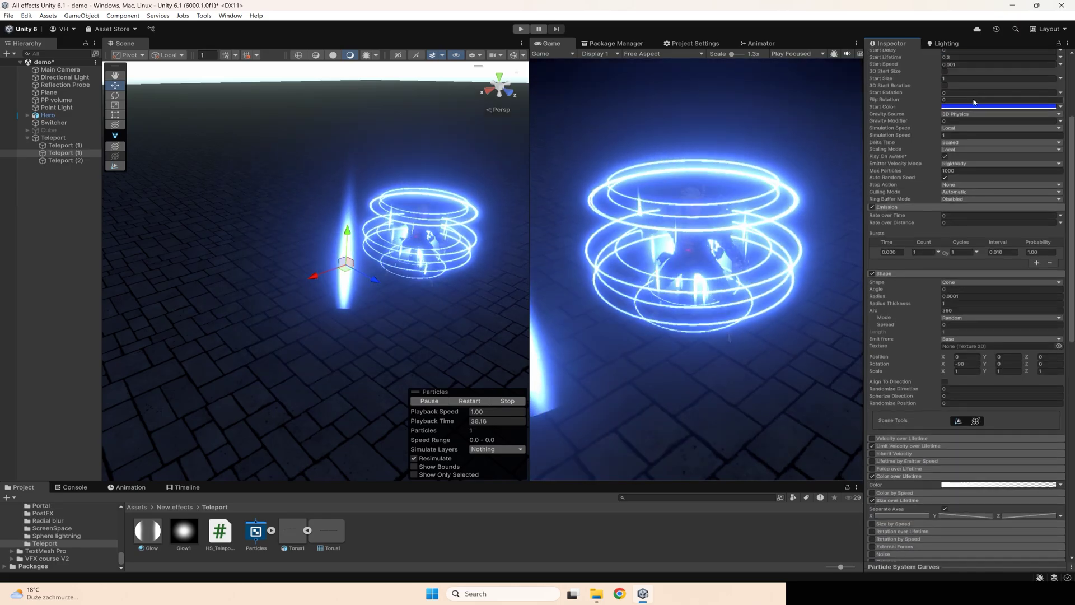
Move the billboard glow away from the hero along X to view it alone, and undo the move
left_click(390, 253)
left_click_drag(390, 253, 322, 274)
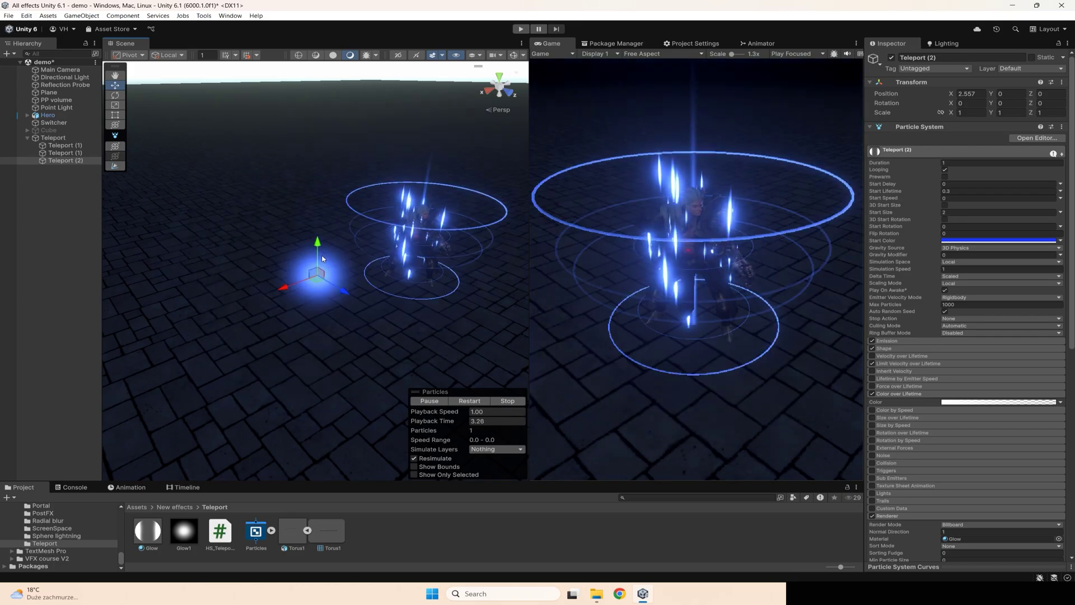
key("ctrl+z")
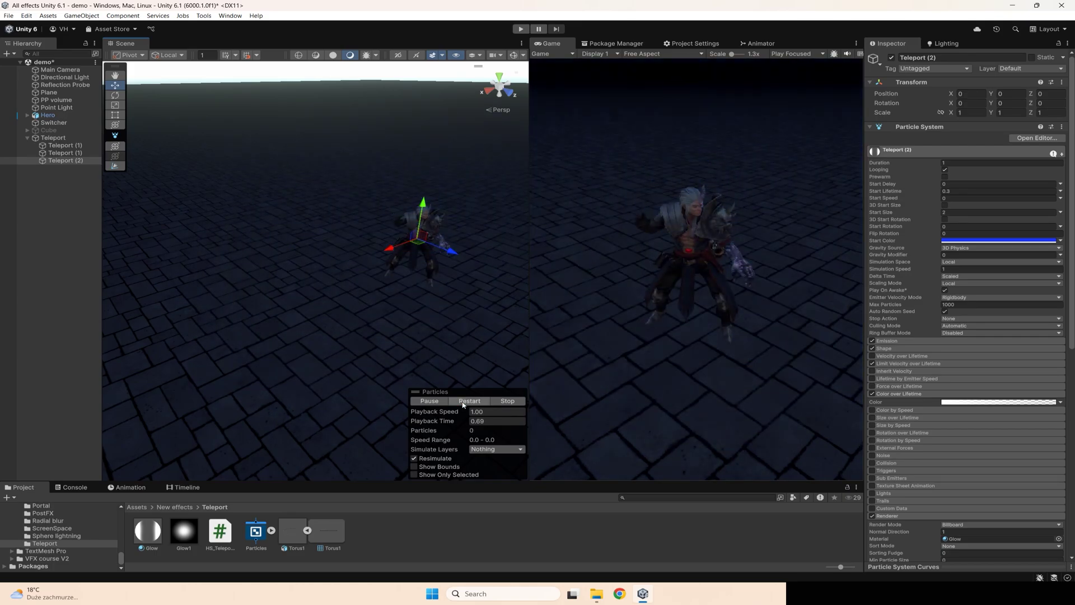
Pause the particle playback at 0.03 and inspect how the billboard glow intersects the hero
left_click(439, 402)
left_click_drag(442, 420, 404, 427)
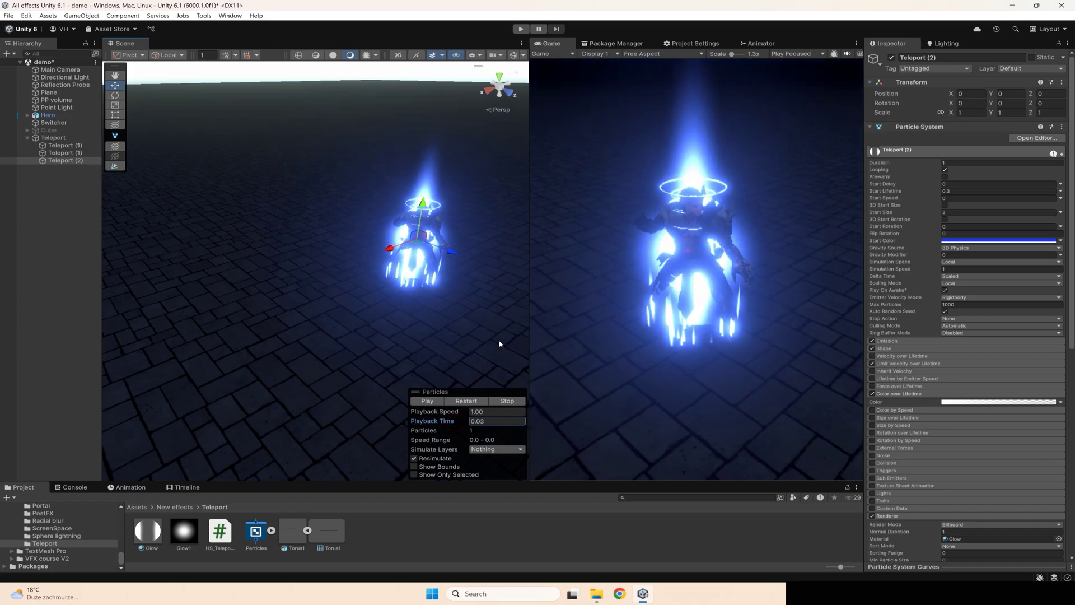
right_click_drag(434, 200, 385, 203)
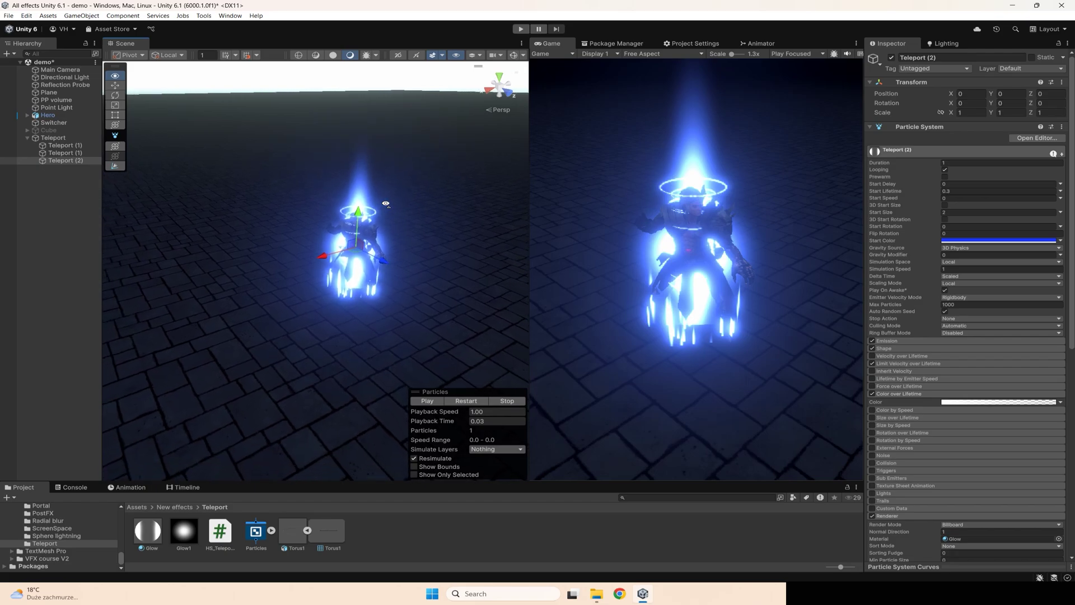
Set the billboard glow's Render Alignment to Facing and its Pivot Z to -0.2
scroll(955, 339, "down", 1)
scroll(955, 339, "down", 10)
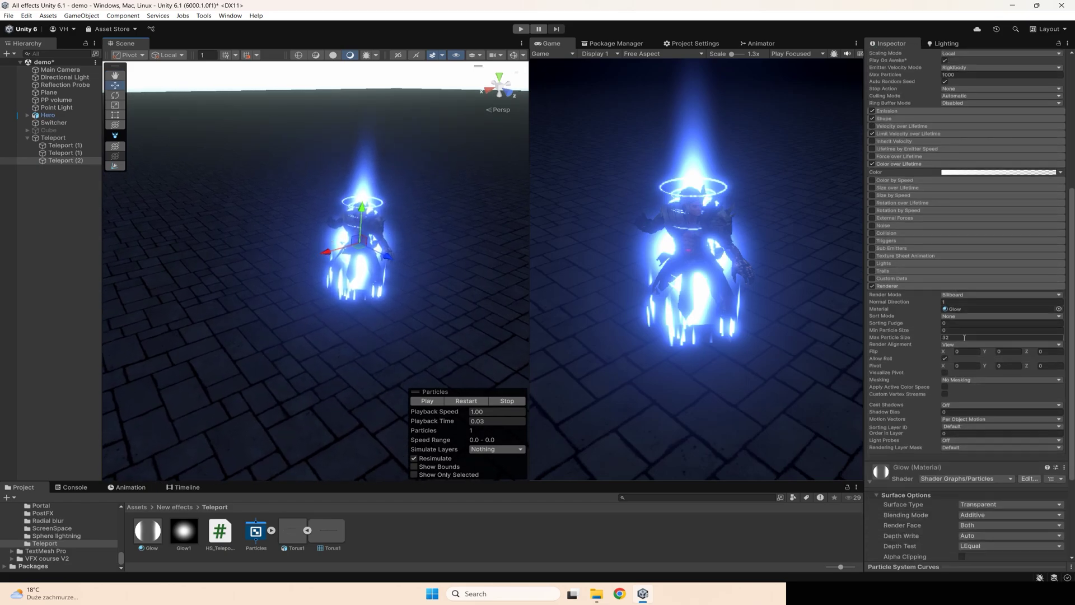
scroll(1028, 376, "down", 1)
scroll(964, 284, "up", 4)
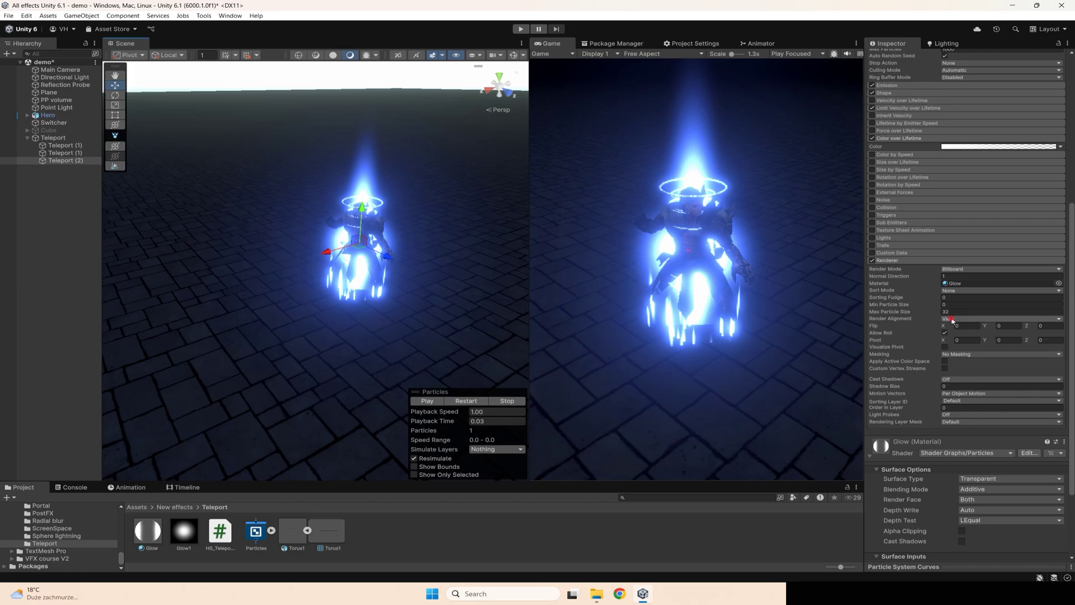
left_click(951, 319)
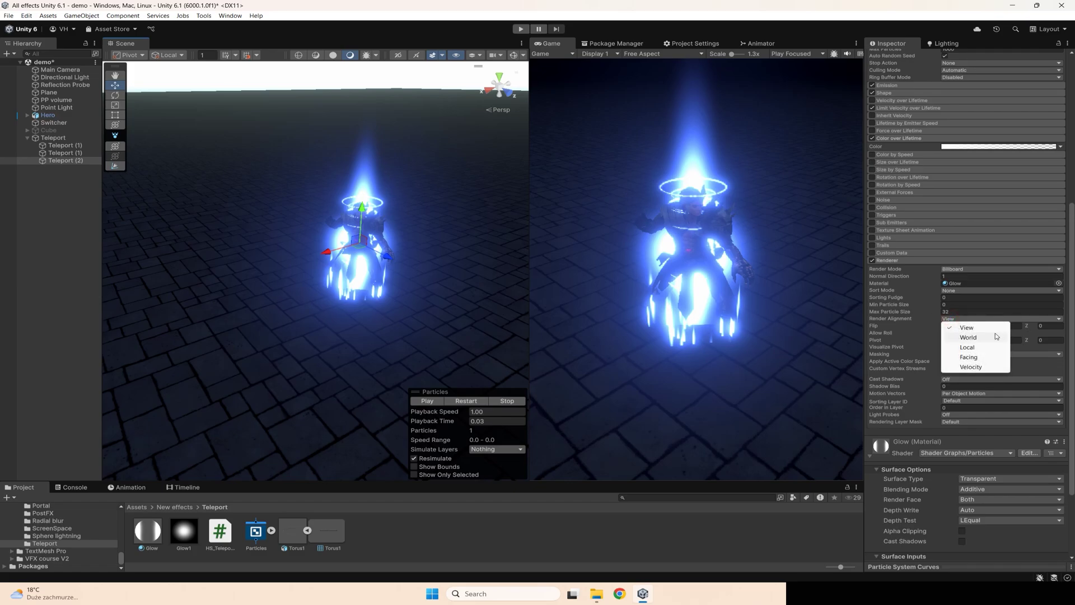
left_click(968, 357)
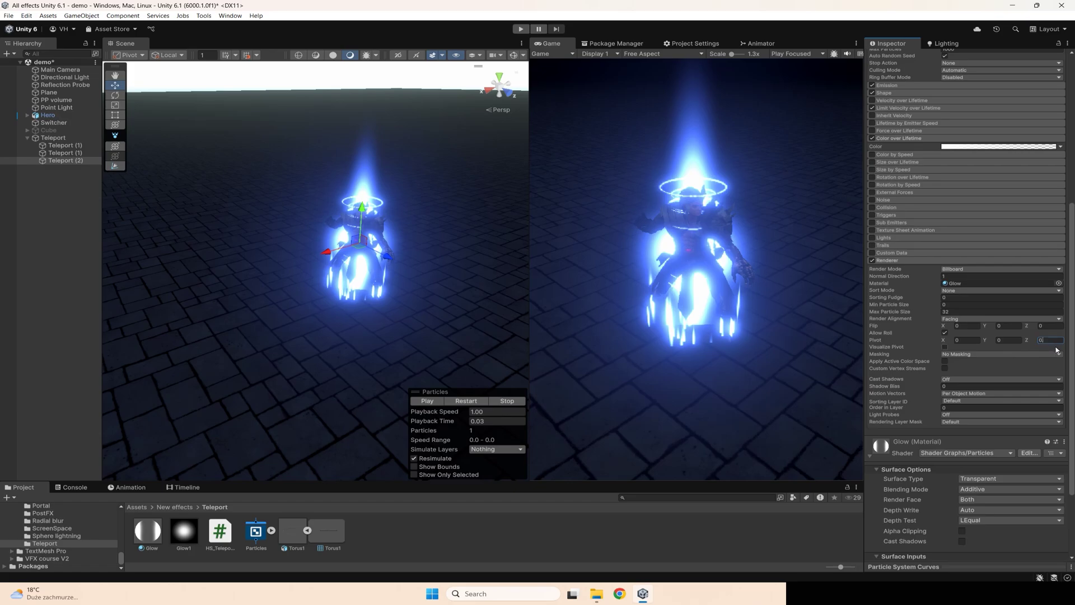
type(".2")
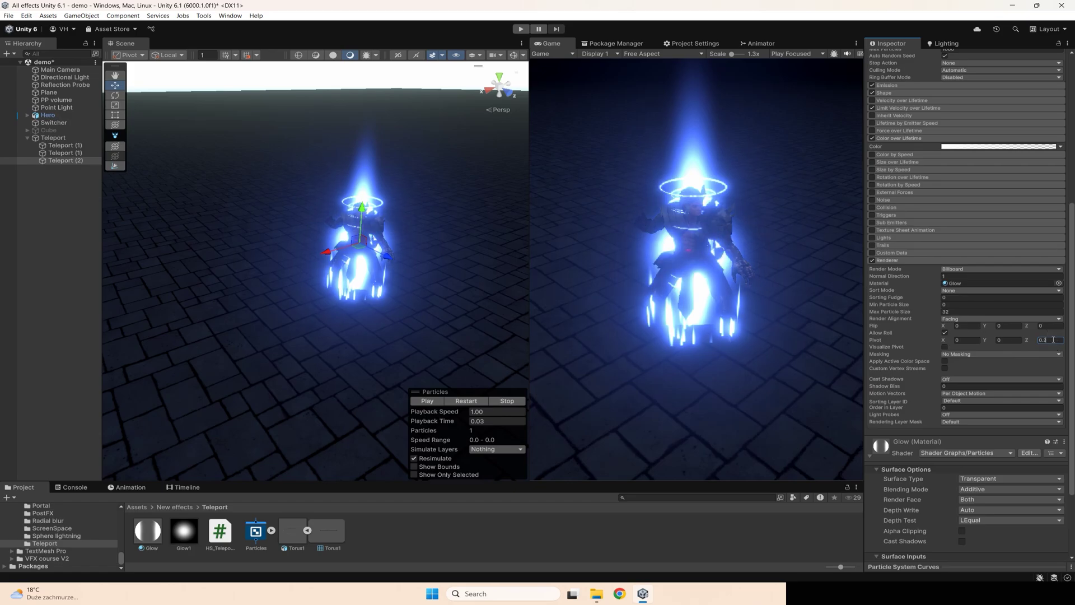
key("Left")
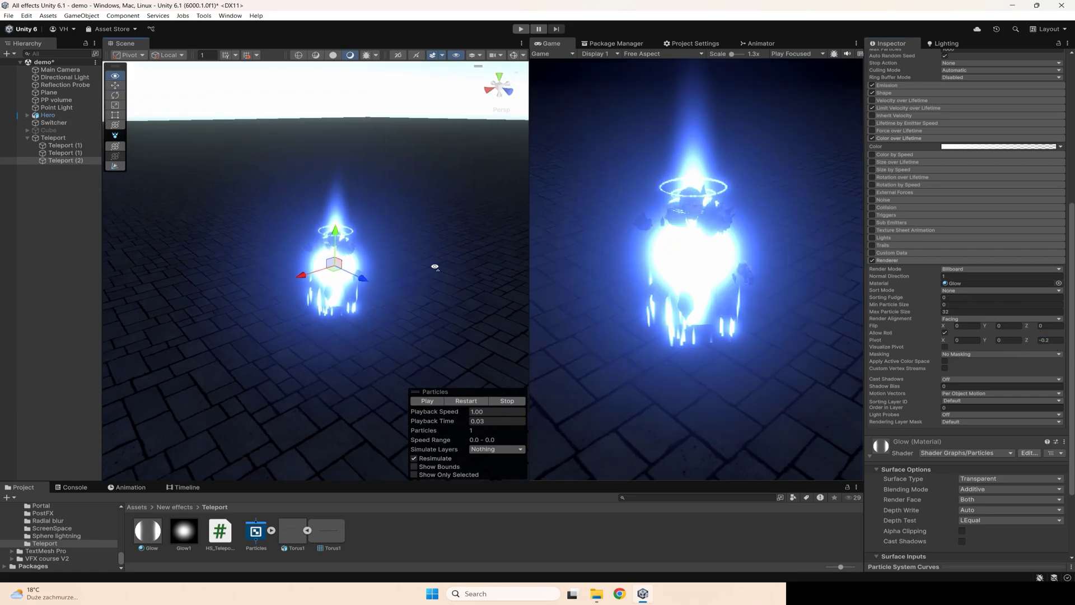
Replay the teleport effect several times to check the glow in front of the hero
left_click(469, 402)
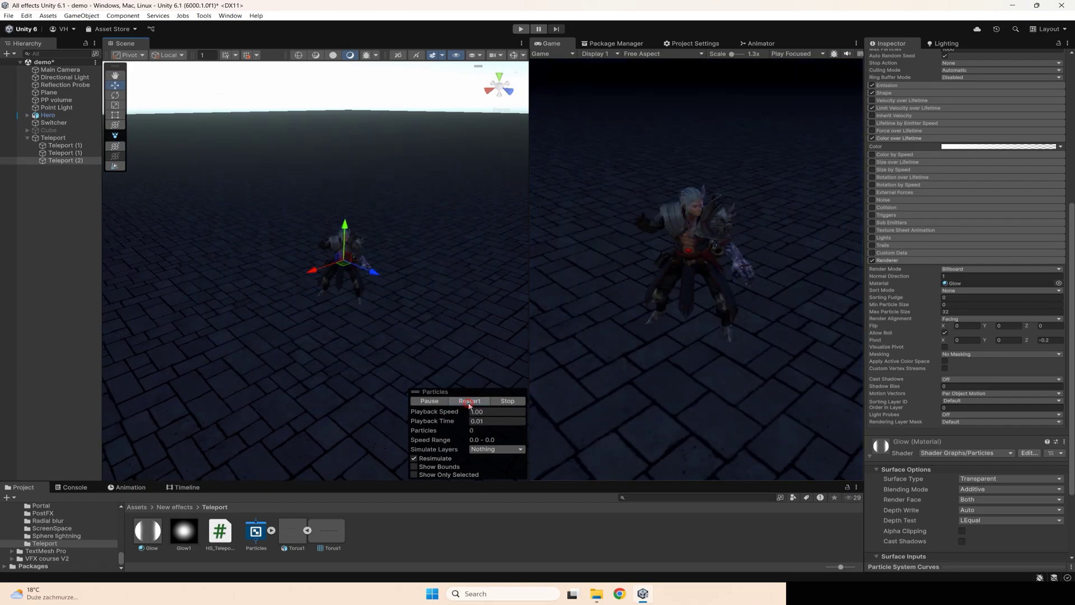
left_click(469, 402)
left_click(470, 403)
left_click(469, 403)
right_click_drag(396, 328, 407, 350)
Review the HS_TeleportEnable script and assign the Teleport particle system to its Ps slot on the Switcher object
left_click(220, 531)
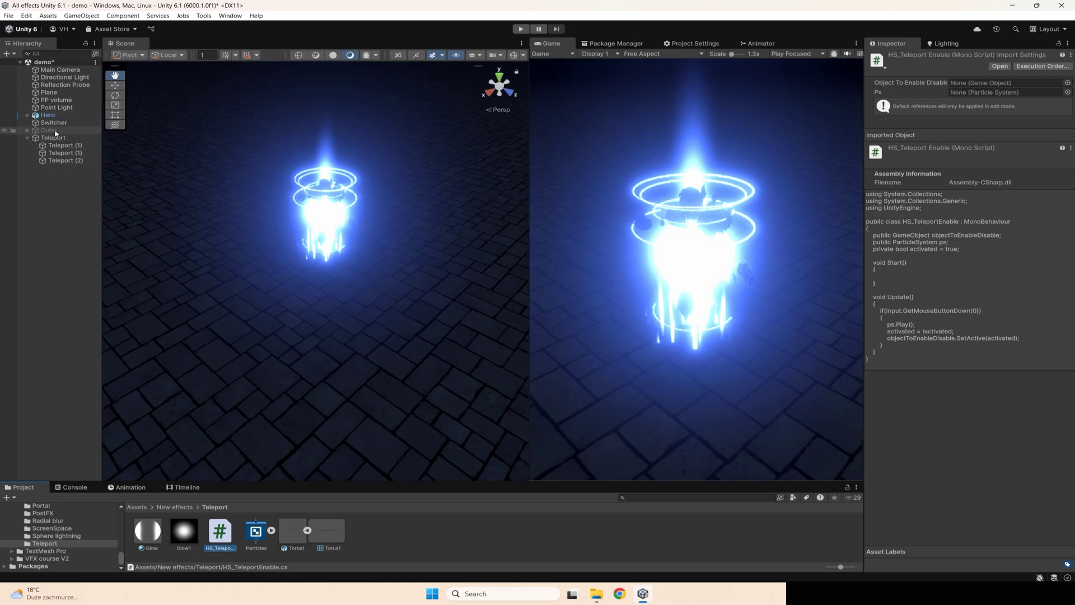
left_click_drag(58, 137, 829, 172)
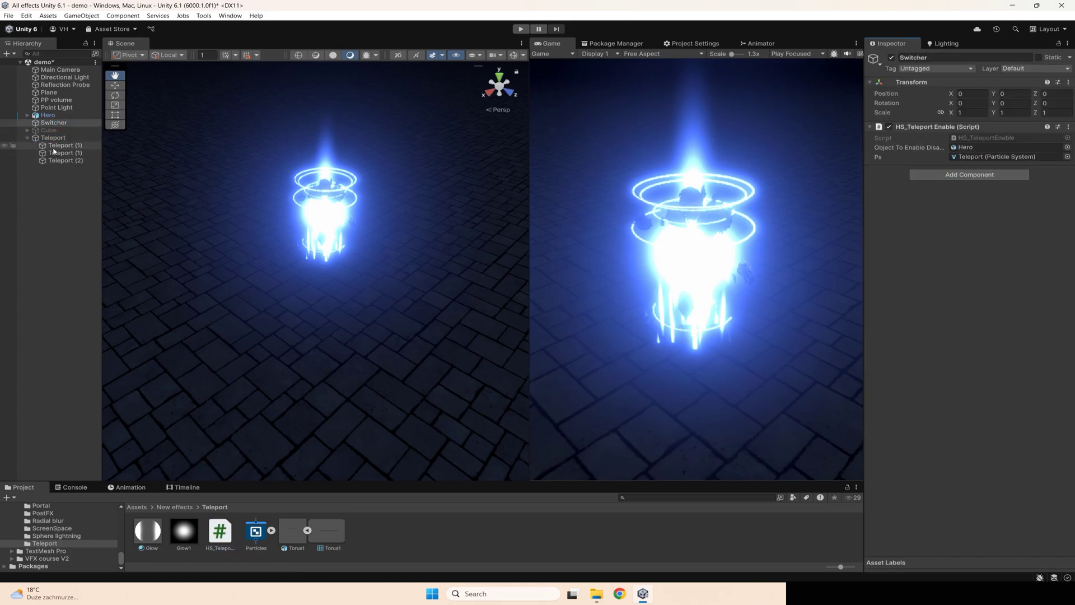
Turn off Looping on the Teleport particle system and its three child particle systems together
left_click(57, 138)
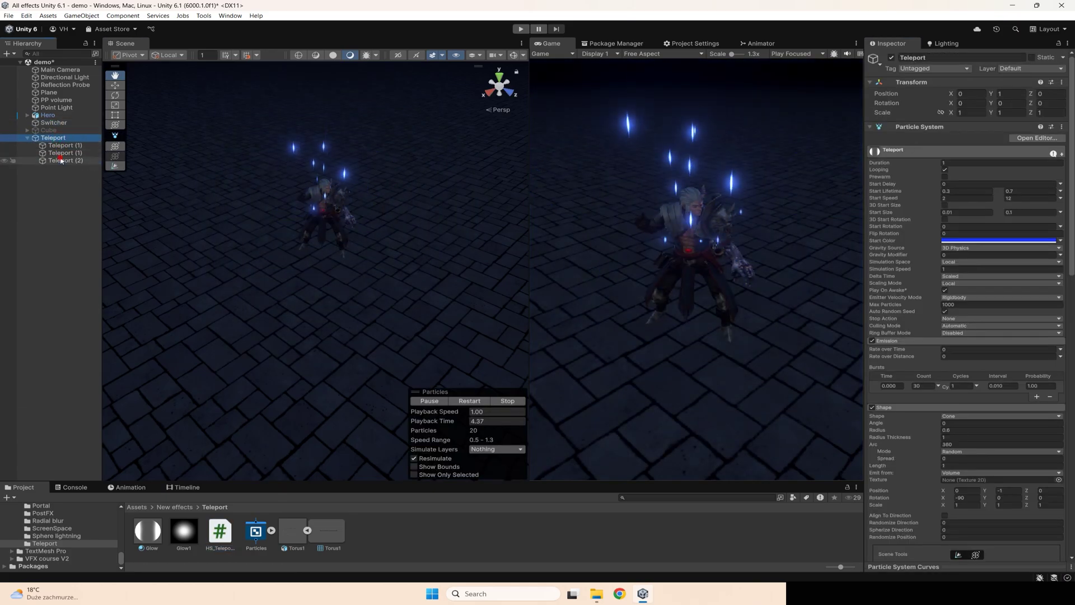
left_click(62, 161, "shift")
left_click(944, 160)
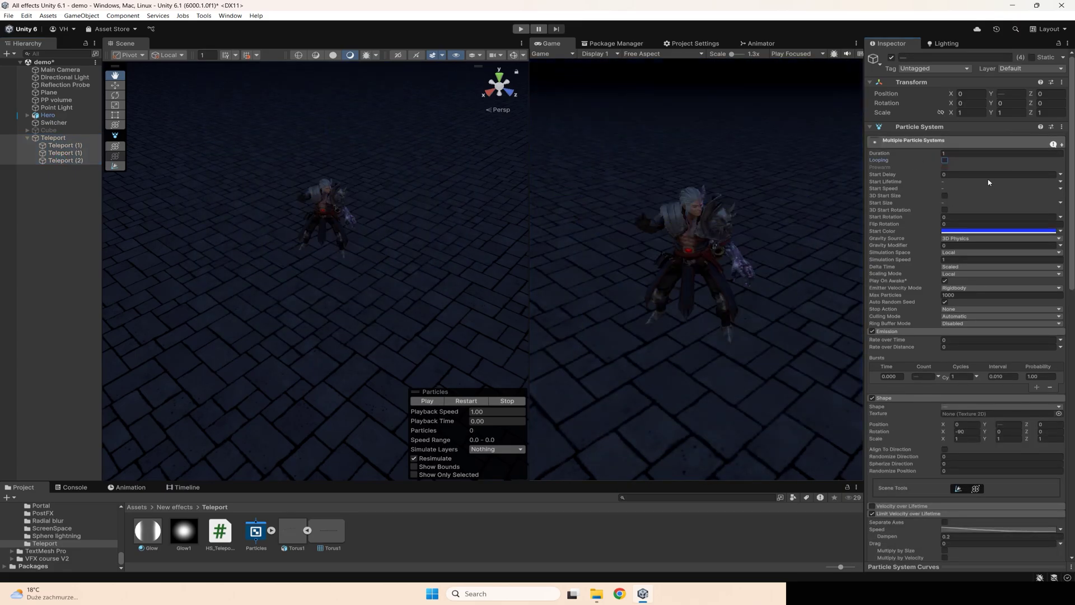
left_click(65, 189)
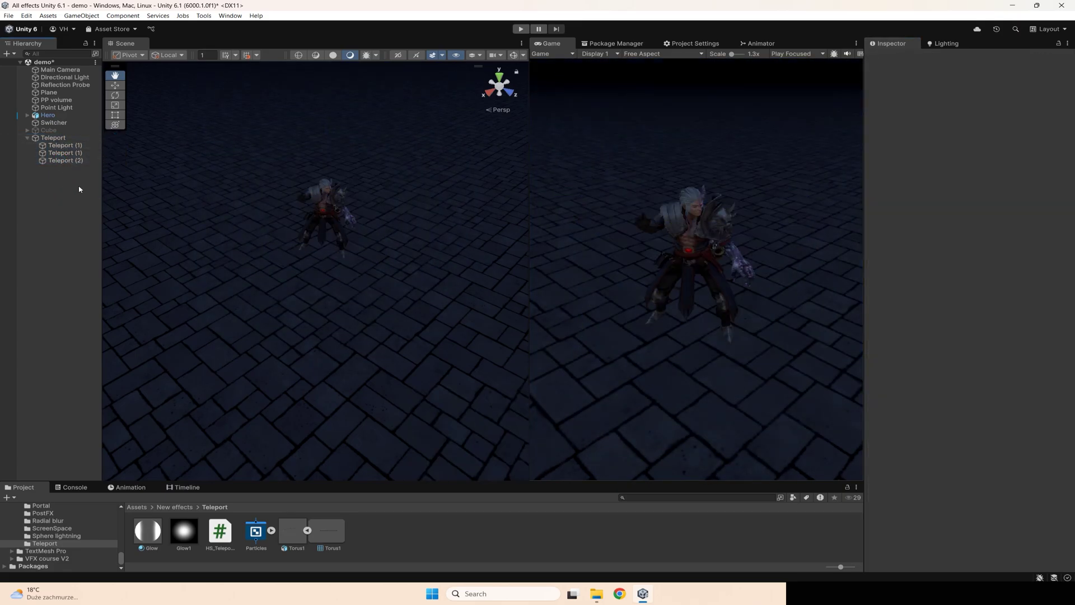
Run the scene, view the HS_TeleportEnable script, and trigger the teleport repeatedly to check the hero toggling before stopping playback
left_click(521, 29)
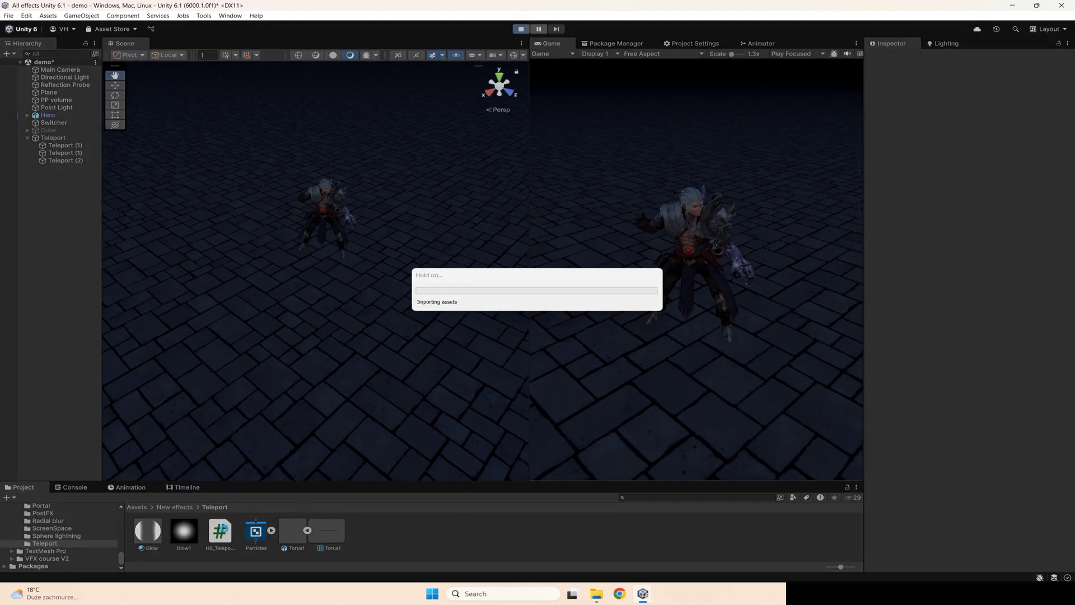
left_click(220, 531)
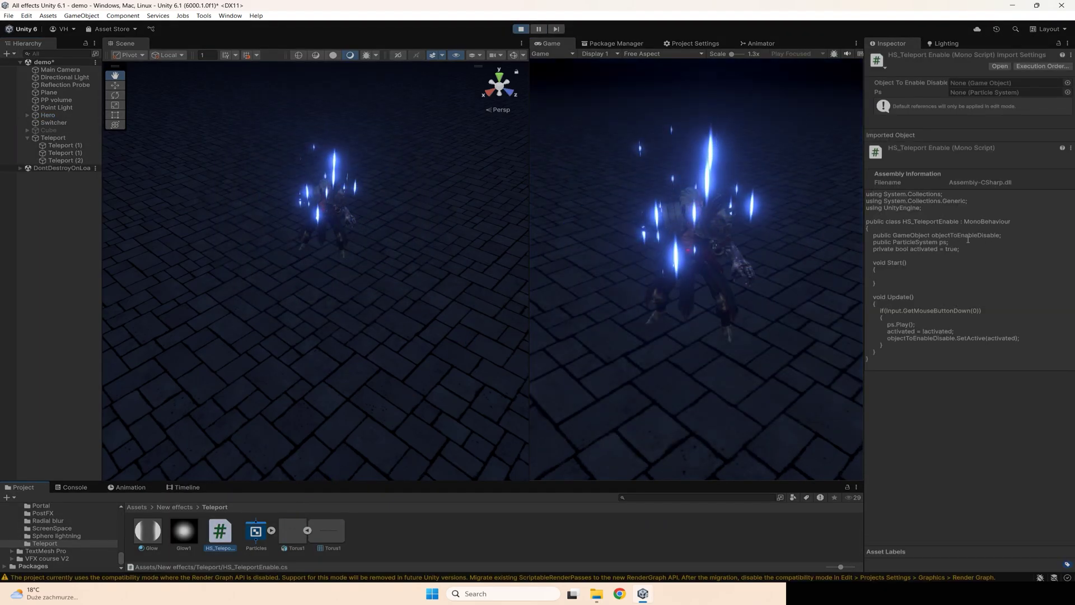
left_click(690, 288)
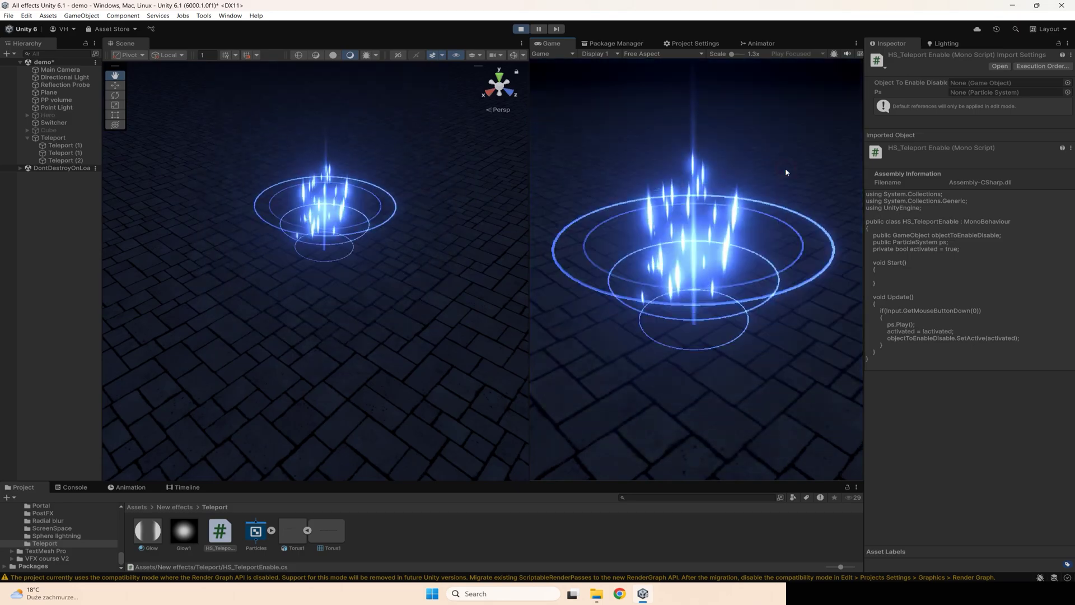
left_click(758, 172)
left_click(762, 165)
left_click(776, 152)
left_click(784, 154)
left_click(780, 167)
left_click(773, 165)
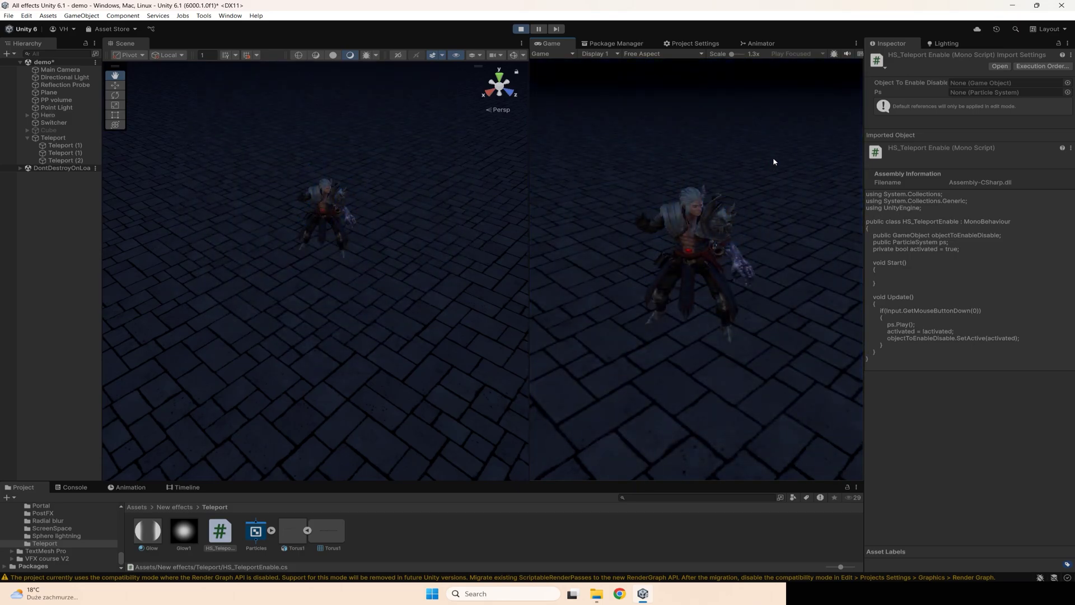
left_click(758, 161)
left_click(772, 156)
left_click(773, 162)
left_click(755, 163)
left_click(748, 158)
left_click(727, 141)
left_click(521, 28)
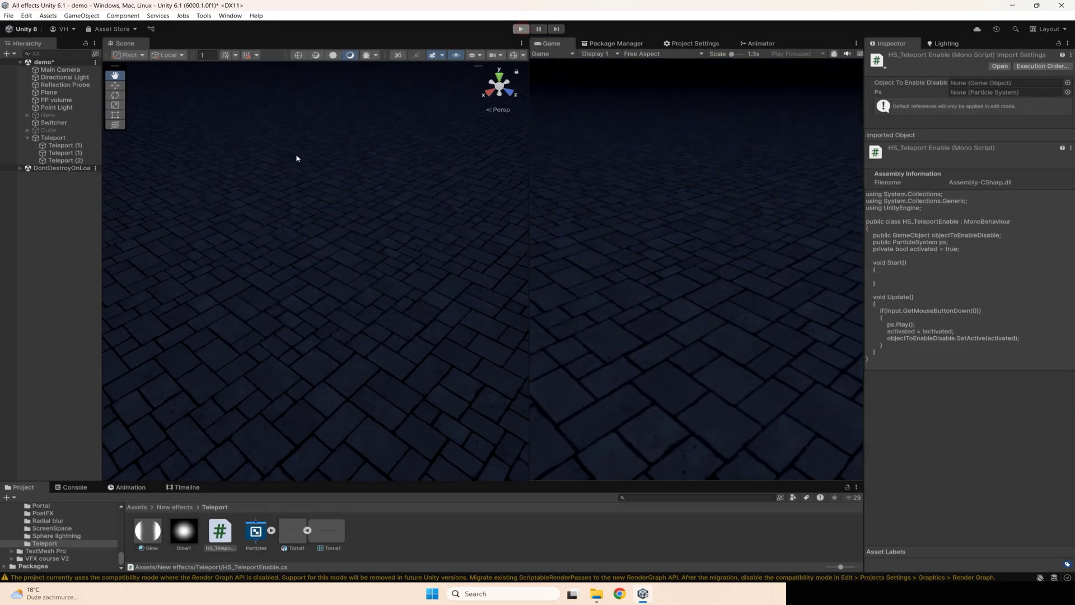
Set the Start Lifetime range of the first Teleport (1) child particle system to 0.15 and 0.25
left_click(61, 145)
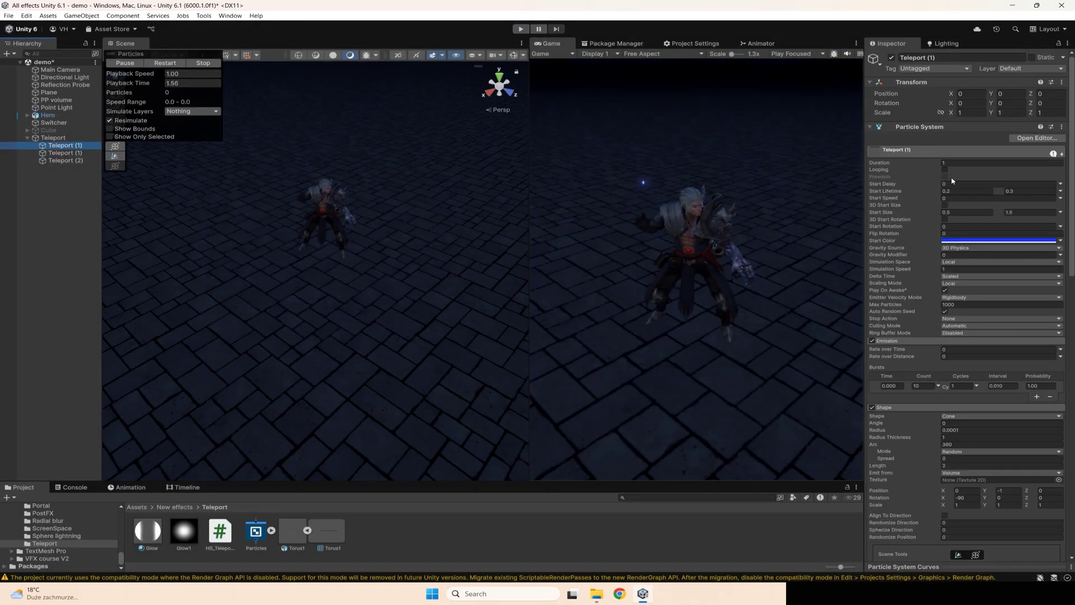
left_click_drag(1070, 268, 1069, 338)
scroll(1042, 342, "down", 9)
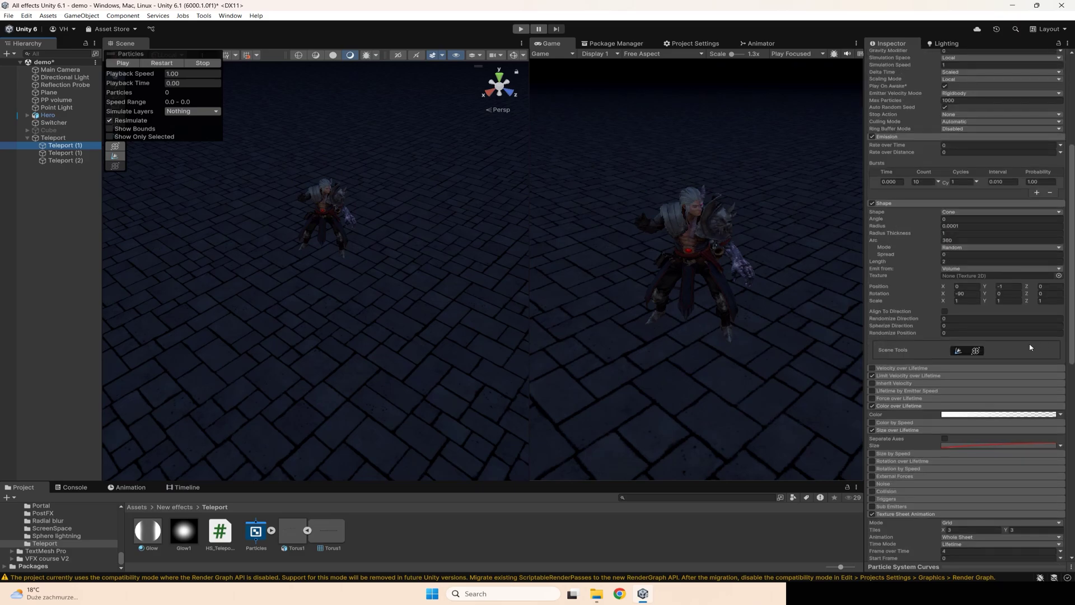
scroll(1013, 369, "up", 11)
scroll(990, 281, "up", 3)
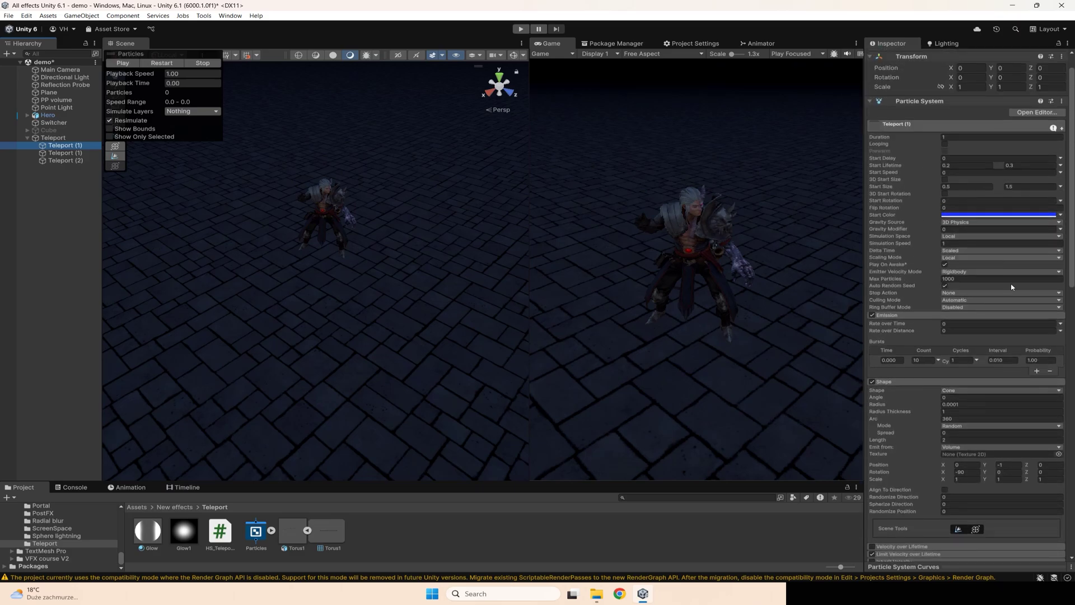
scroll(1002, 324, "down", 3)
scroll(1011, 352, "up", 3)
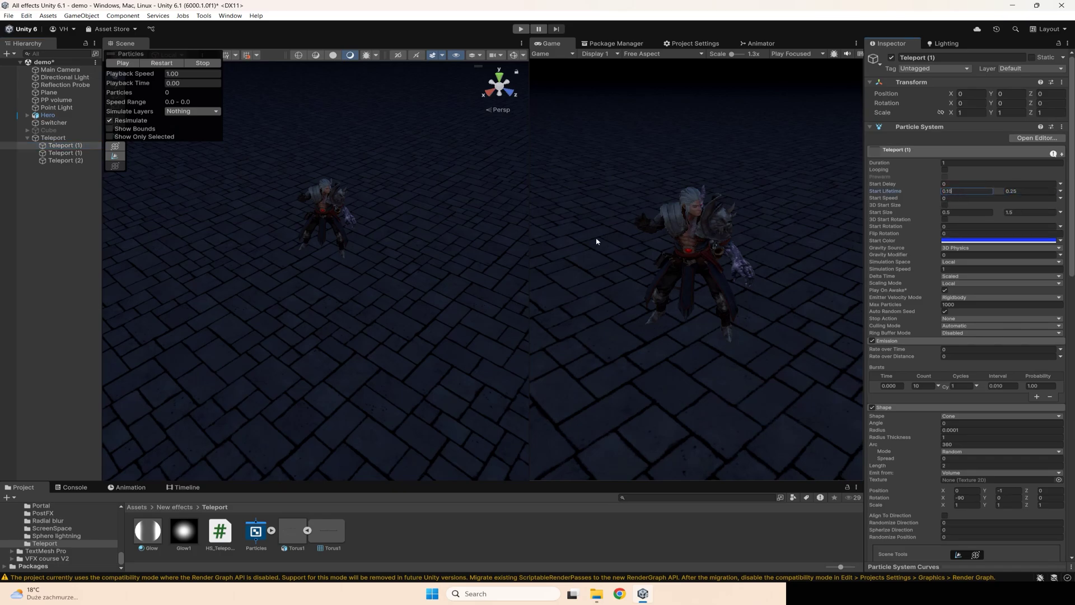
Run the scene again and trigger the teleport to check the effect with the shortened particle lifetime
left_click(521, 29)
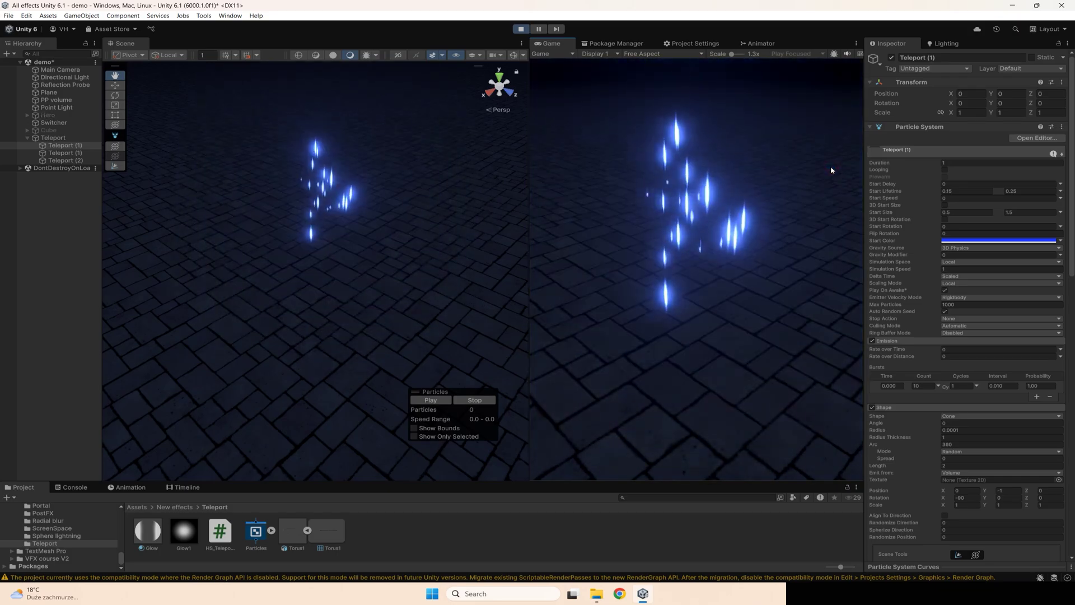
left_click(798, 172)
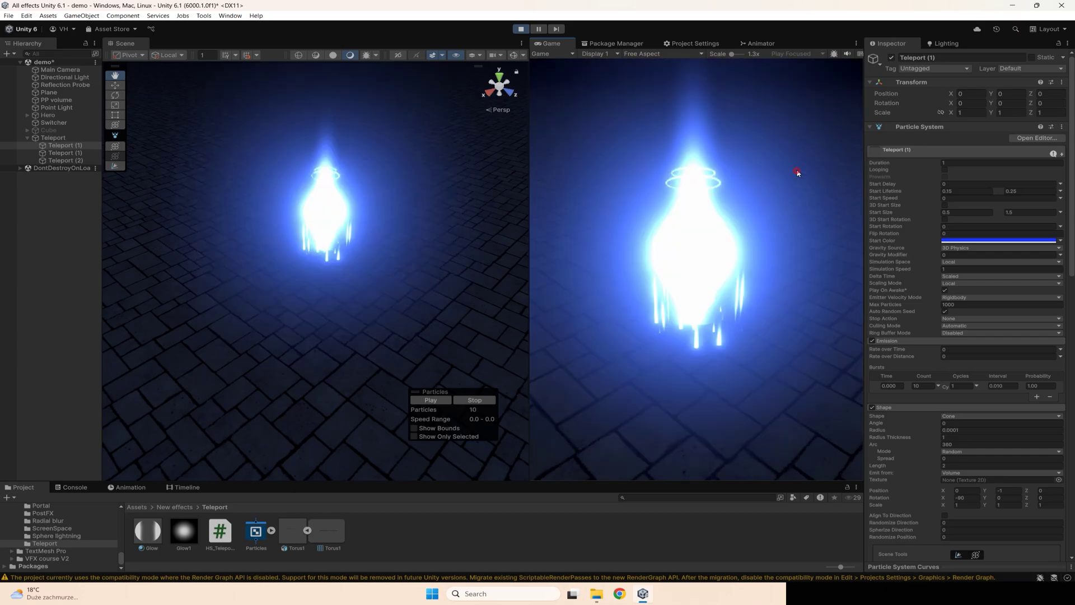